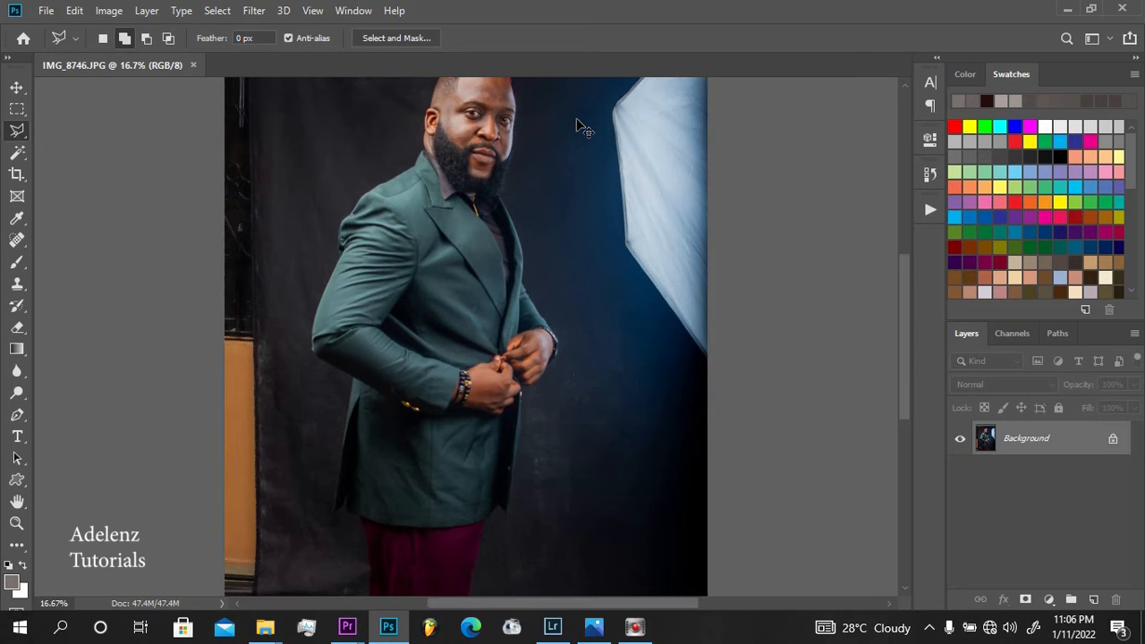
Crop the photo to cut off the trousers at the bottom and trim both sides, leaving only part of the softbox
key("ctrl+minus")
key("c")
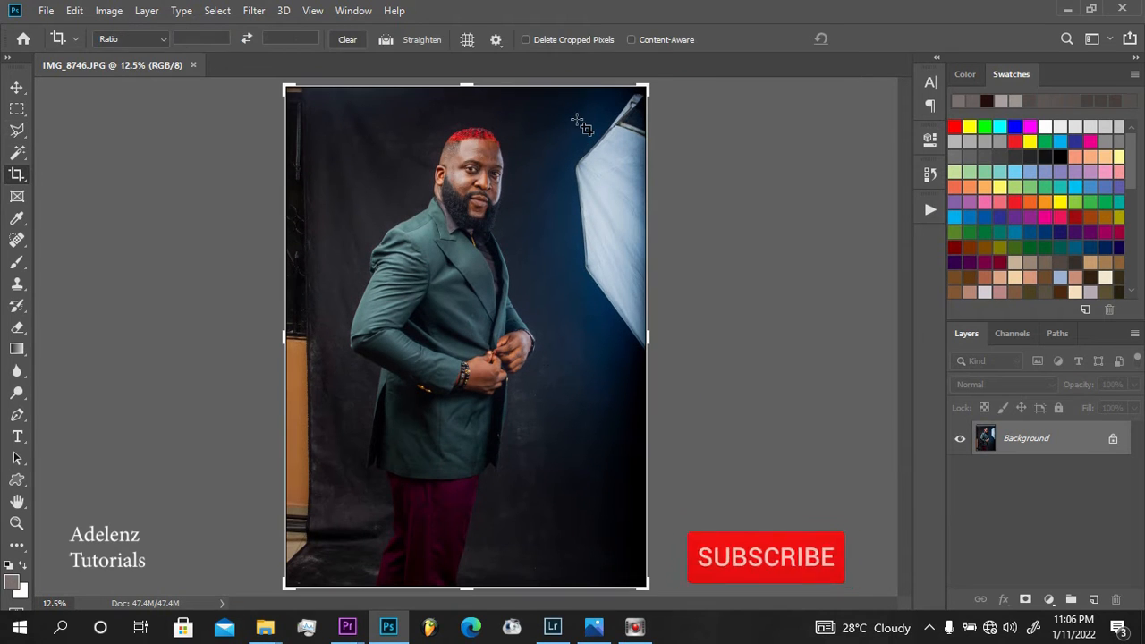
left_click_drag(466, 587, 473, 528)
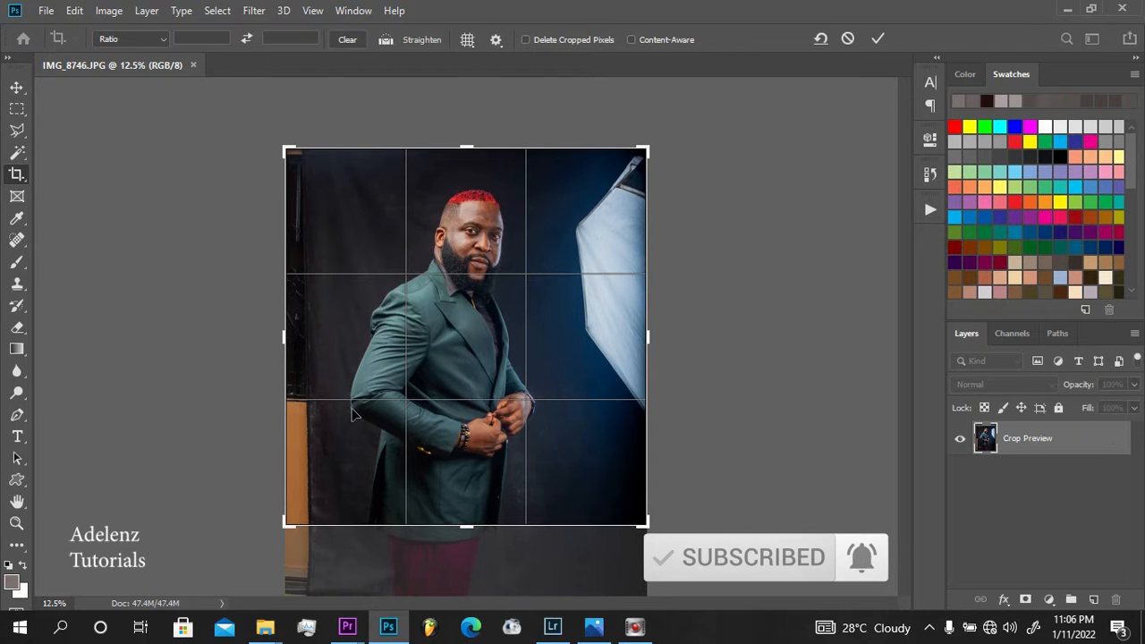
left_click_drag(293, 339, 296, 340)
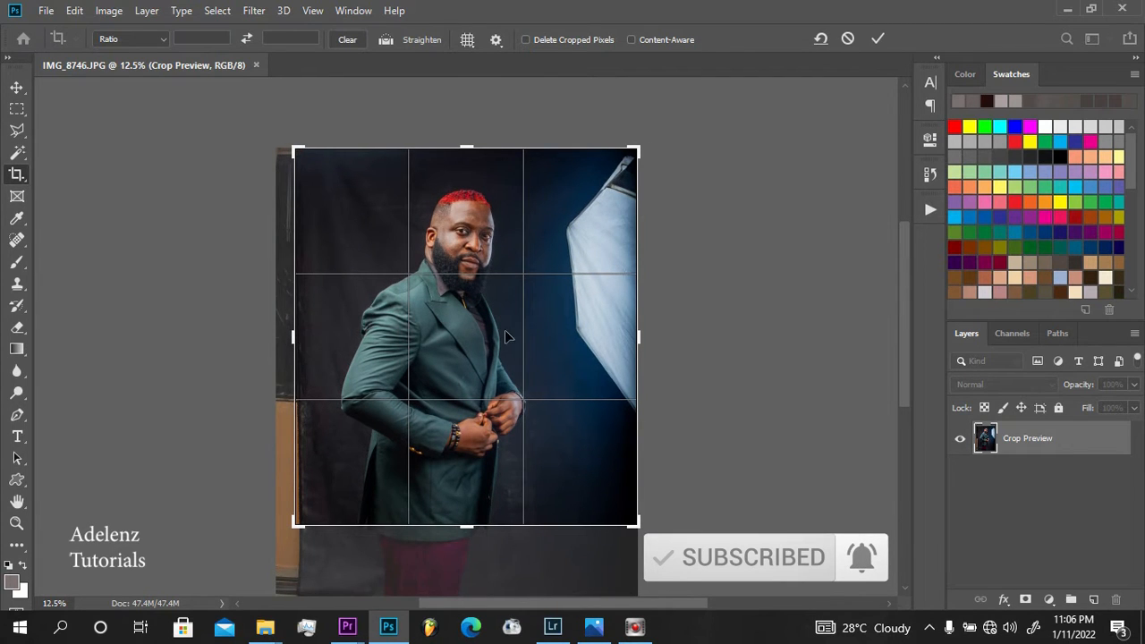
left_click_drag(644, 345, 617, 346)
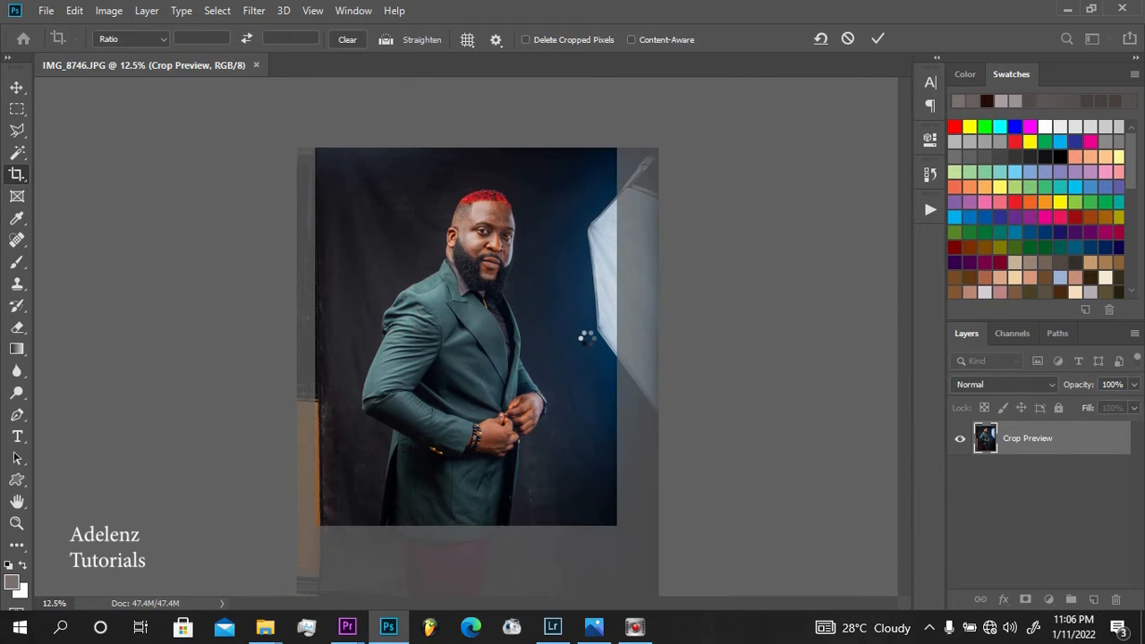
key("ctrl+plus")
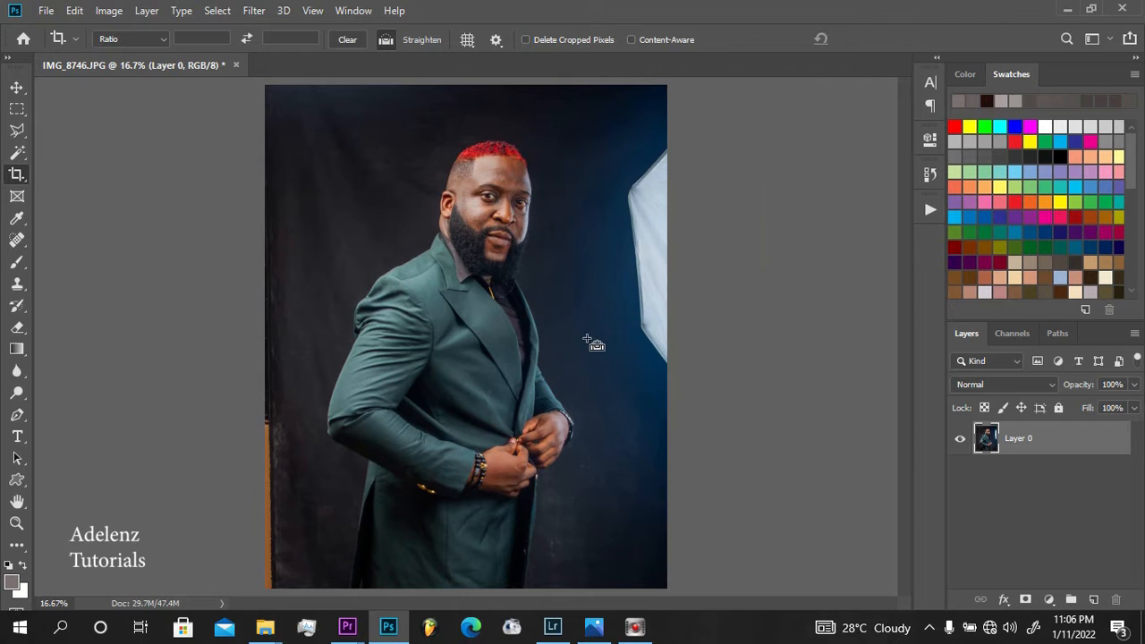
key("ctrl+minus")
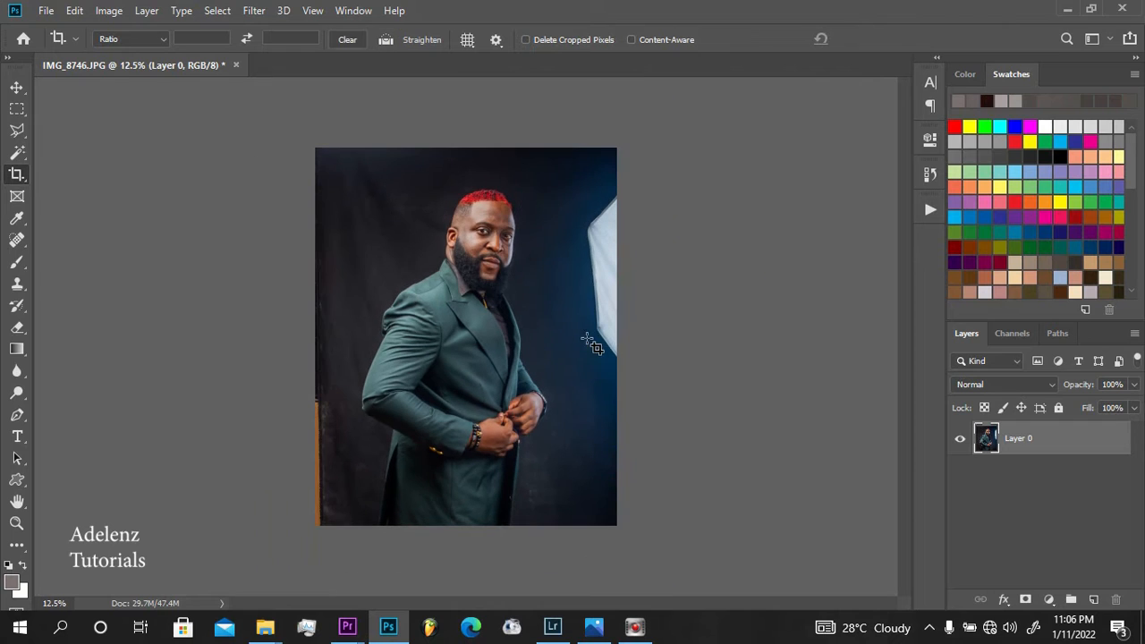
Select the softbox and the blue-lit backdrop around it along the photo's right edge with the Polygonal Lasso
left_click(17, 132)
left_click(580, 142)
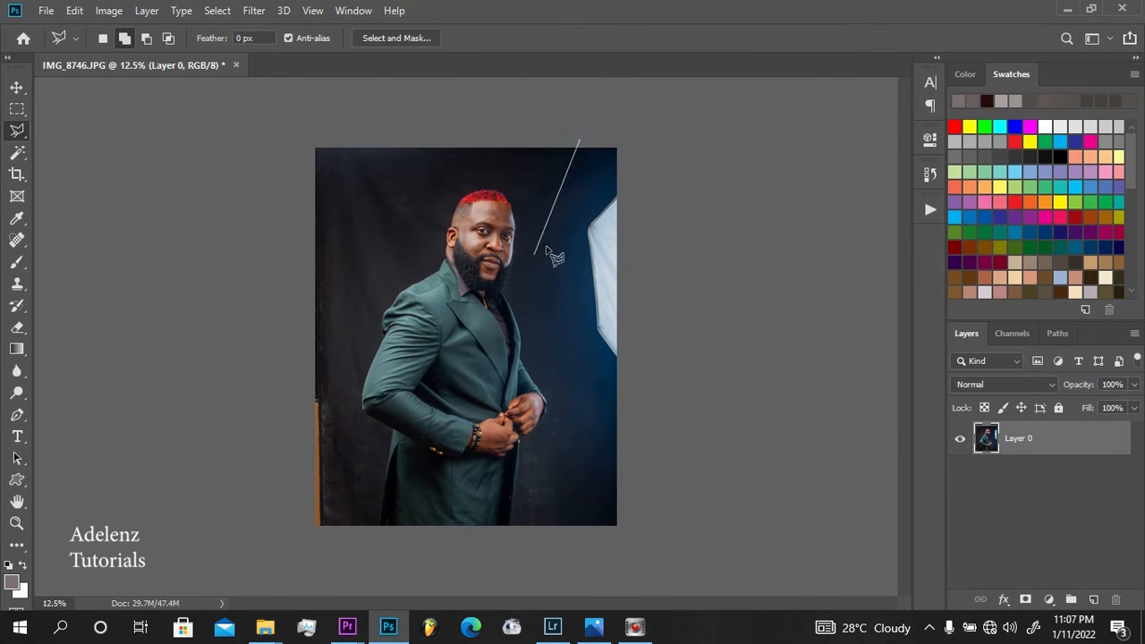
left_click(546, 236)
left_click(563, 378)
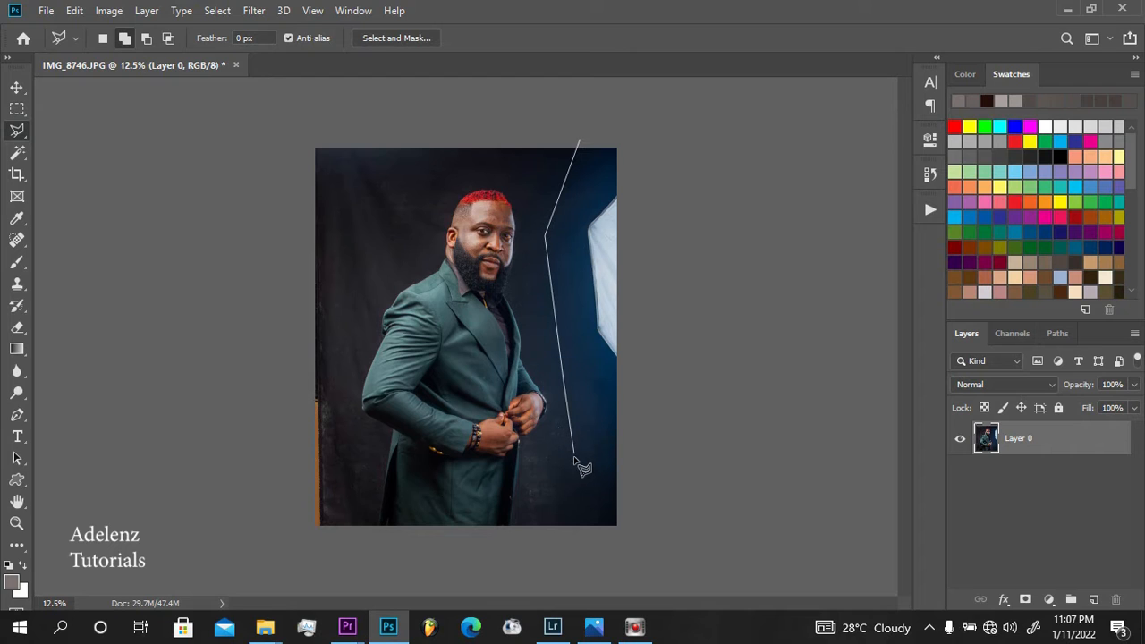
left_click(572, 455)
left_click(597, 521)
left_click(688, 497)
left_click(762, 370)
left_click(720, 205)
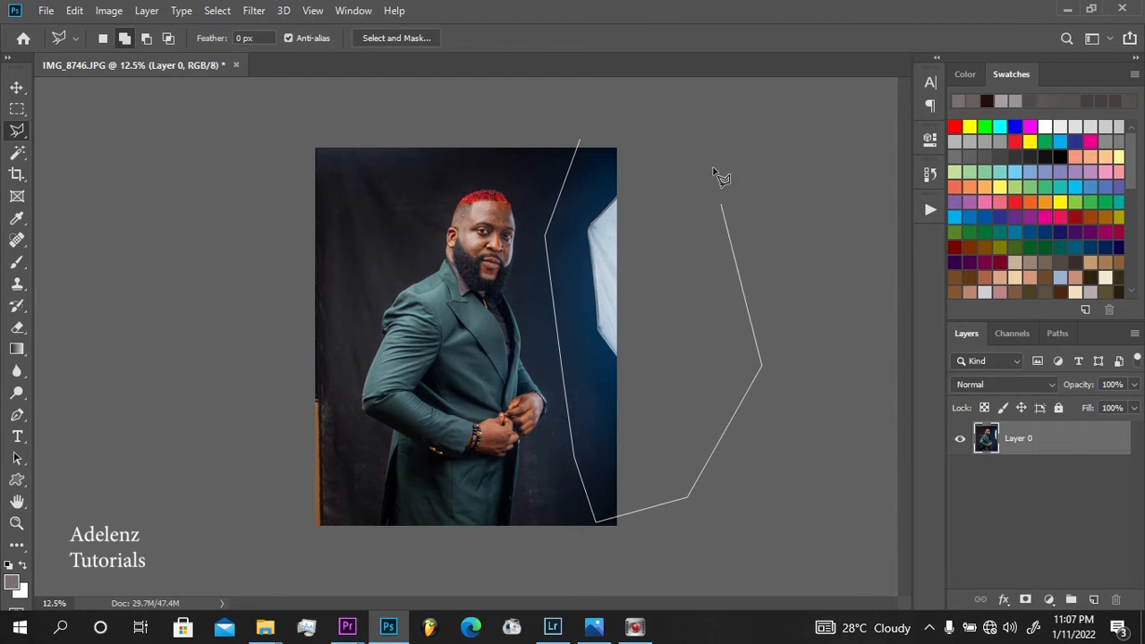
double_click(704, 151)
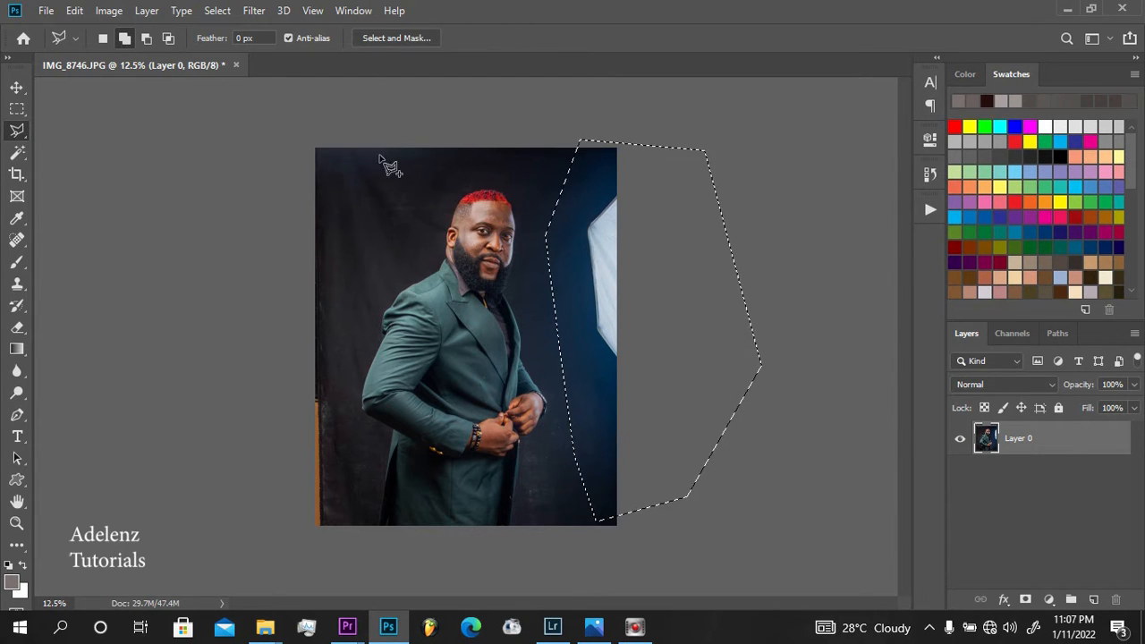
Add a narrow full-height strip along the photo's left edge, including the orange panel, to the selection
left_click(316, 128)
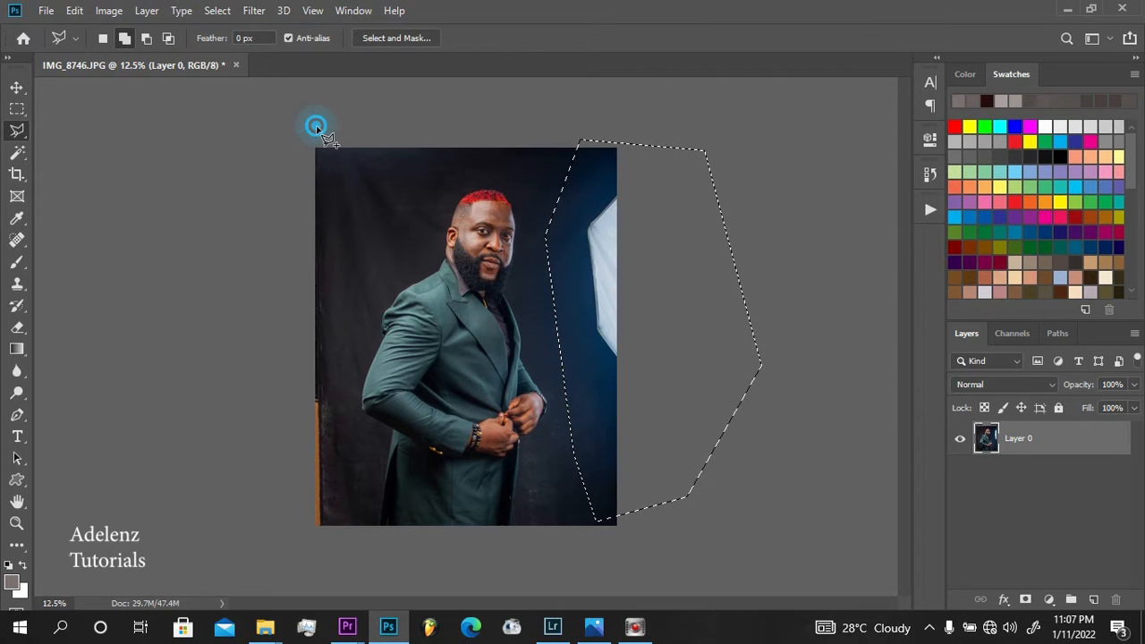
left_click(336, 317)
left_click(349, 470)
left_click(346, 538)
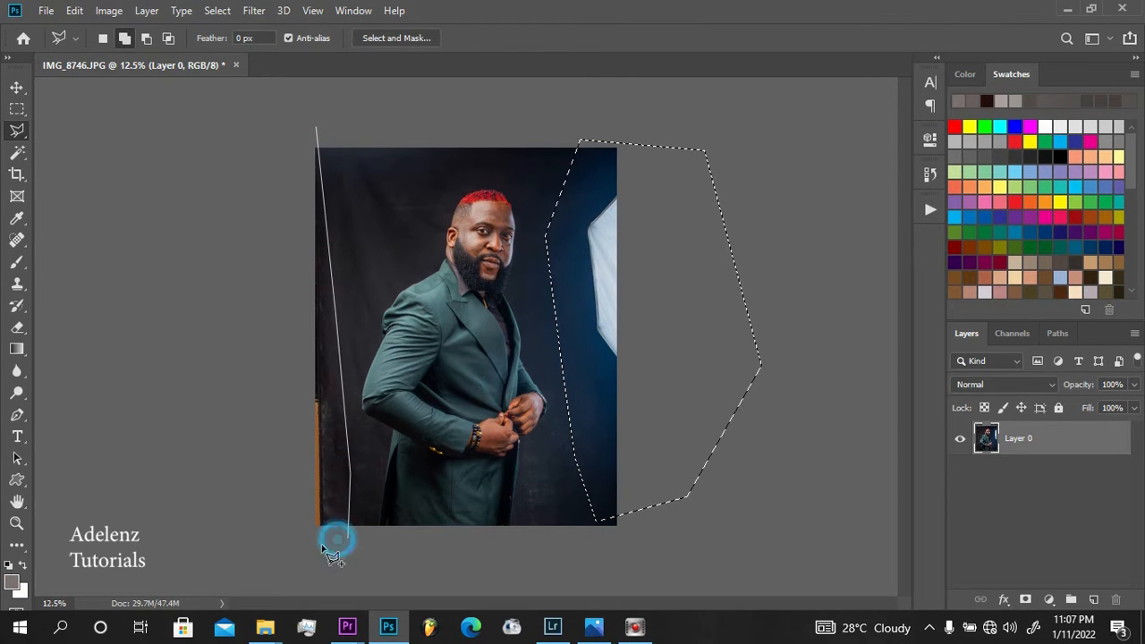
left_click(290, 545)
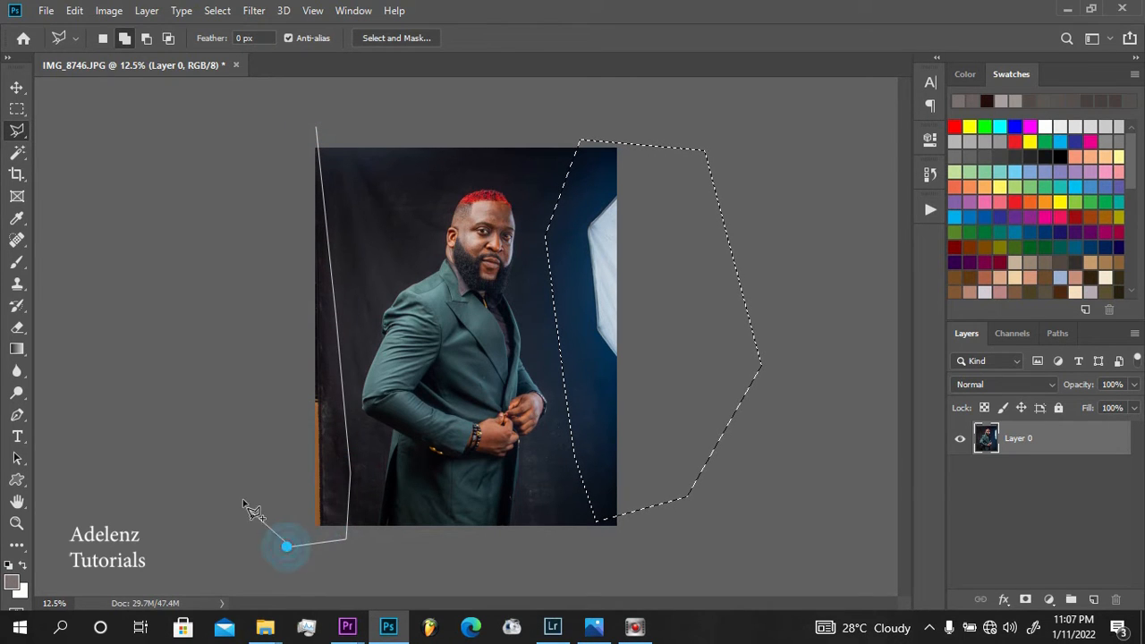
left_click(257, 115)
left_click(315, 128)
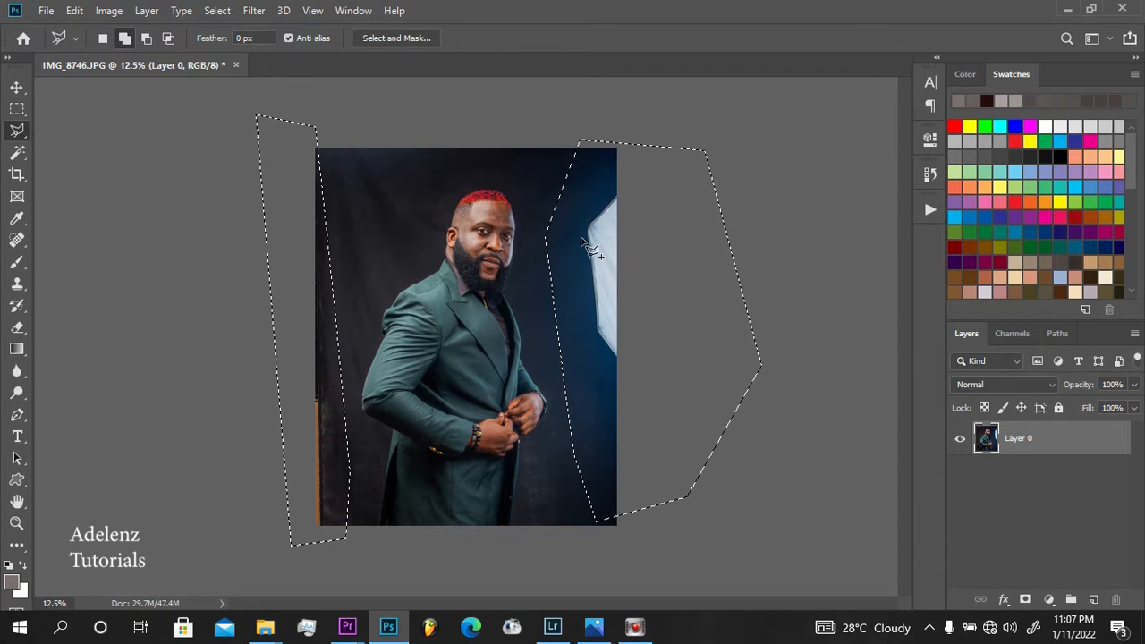
Fill both selected areas with matching backdrop to remove the softbox and the orange panel, and clear the selection
right_click(583, 238)
left_click(609, 439)
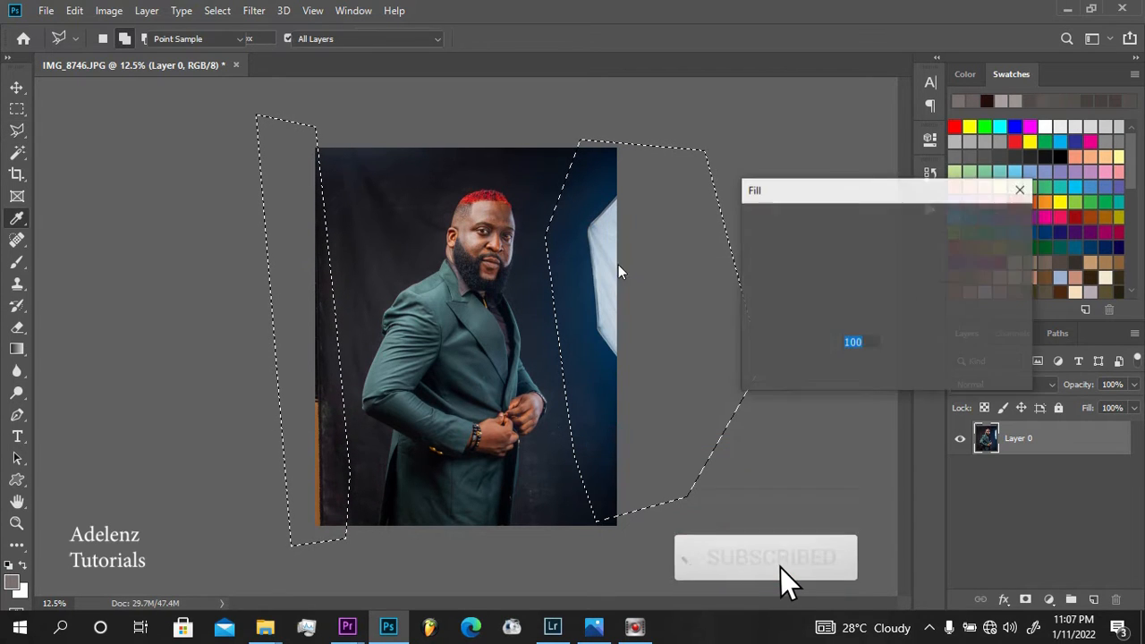
left_click(998, 222)
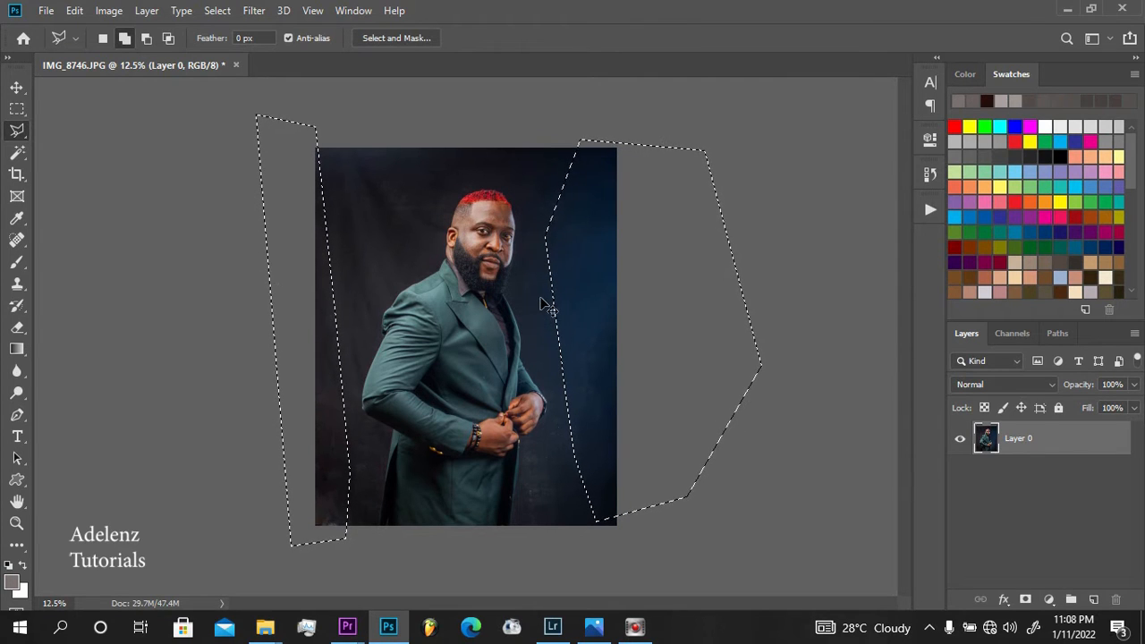
key("ctrl+d")
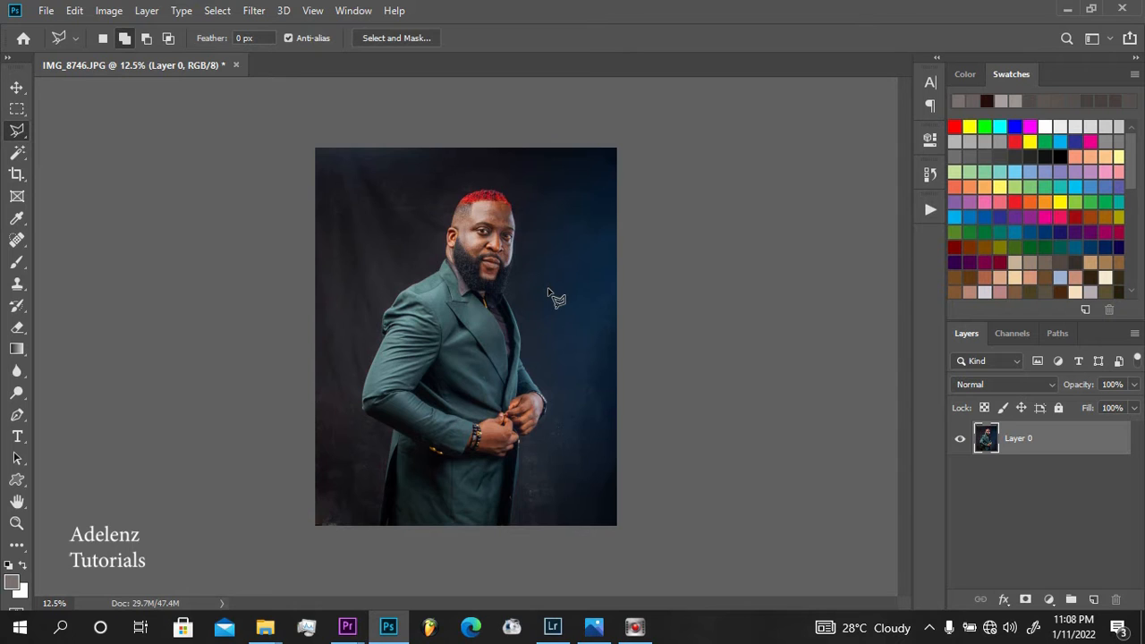
key("ctrl+plus")
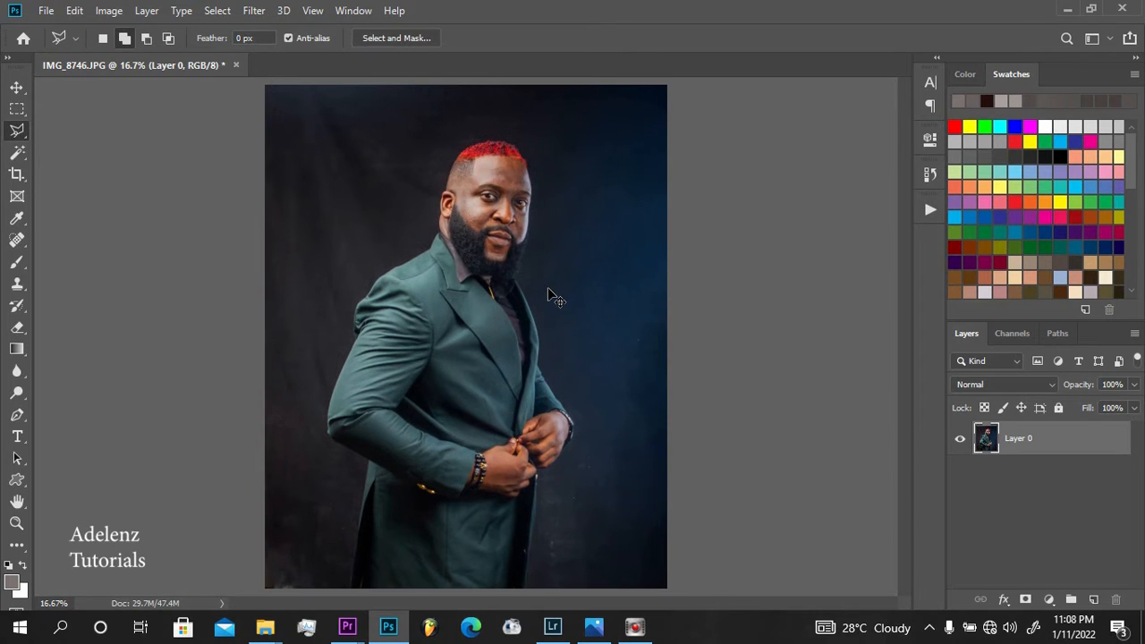
key("ctrl+minus")
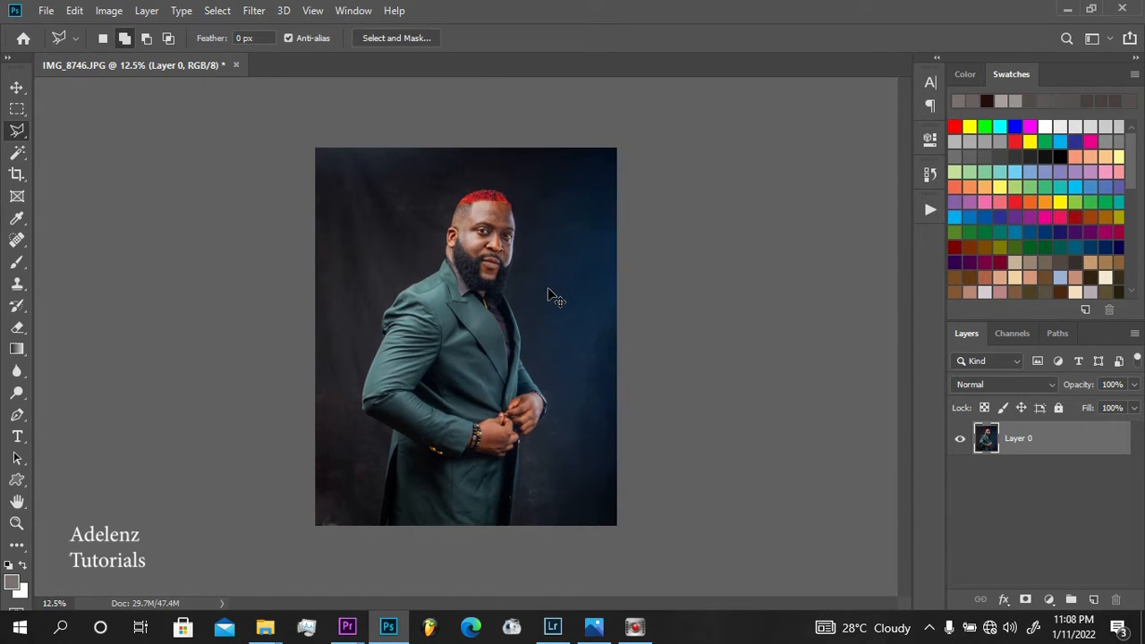
key("ctrl+plus")
key("ctrl+minus")
Clone clean backdrop over the leftover marks in the photo's lower-left corner and beside the lower edge of the jacket
key("s")
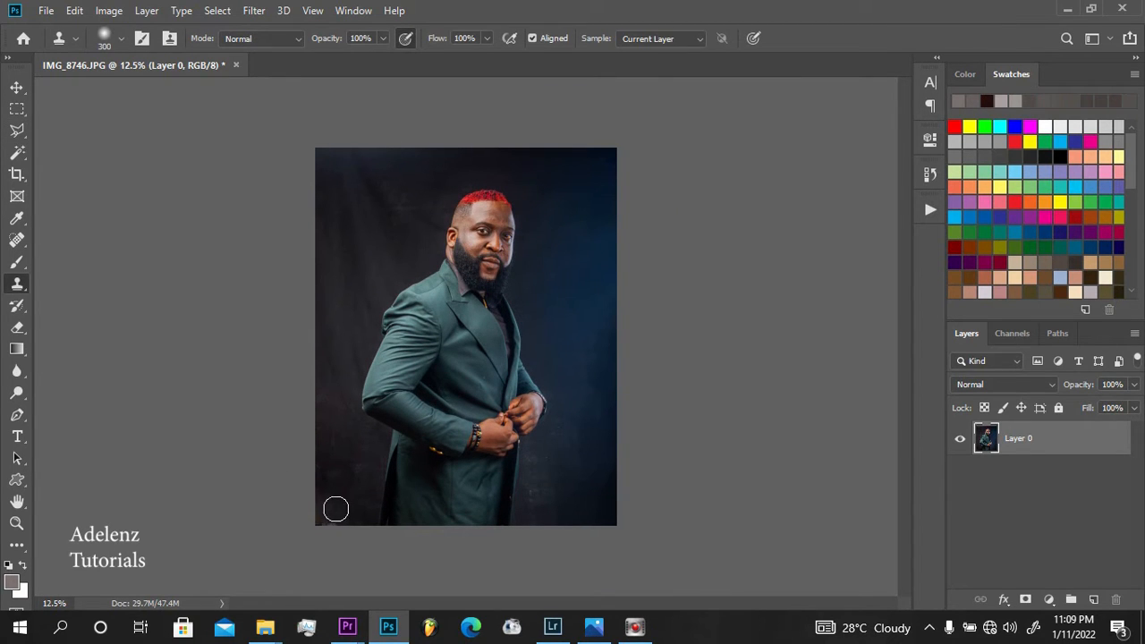
left_click(342, 498, "alt")
left_click_drag(328, 519, 315, 524)
left_click(551, 483, "alt")
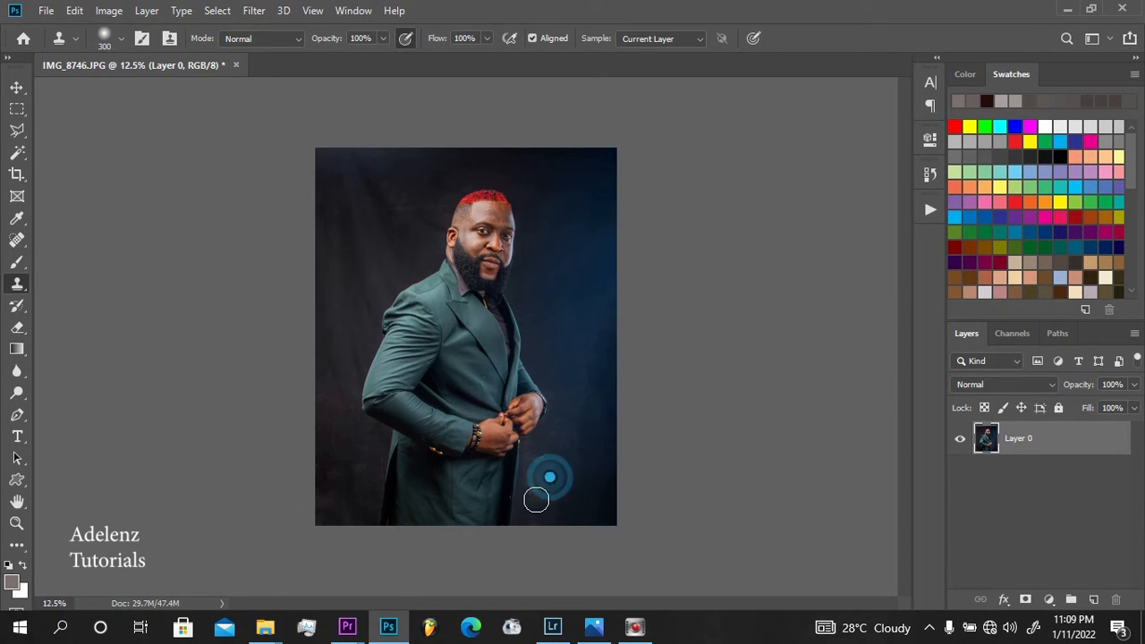
left_click(535, 500)
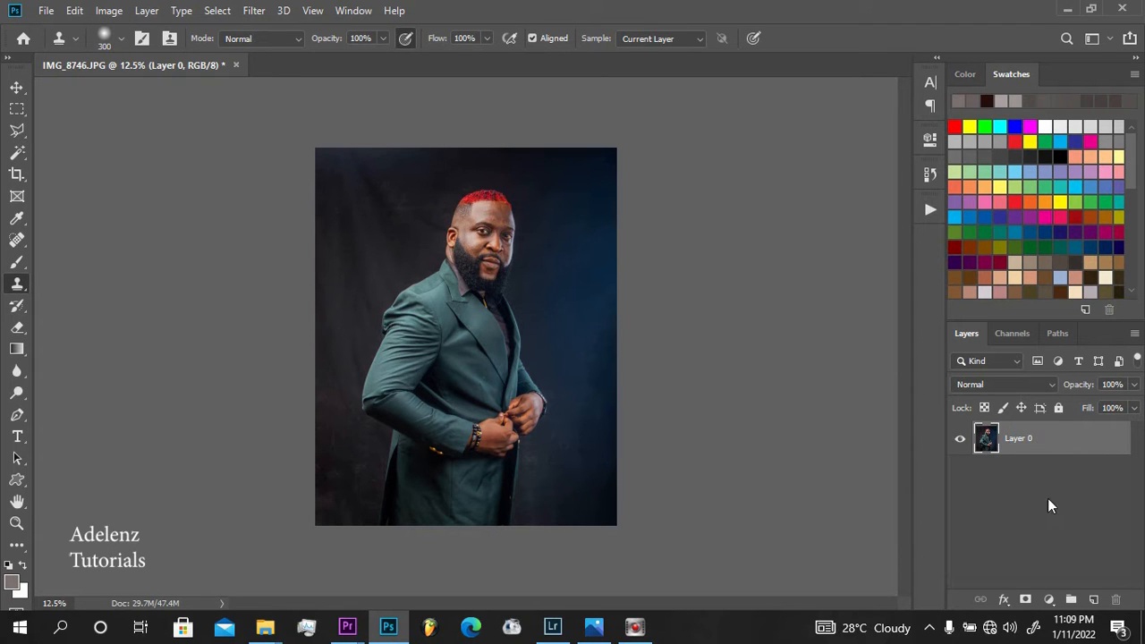
Duplicate Layer 0, add a layer mask to the copy, and make the copy's image active instead of its mask
left_click_drag(1062, 441, 1092, 598)
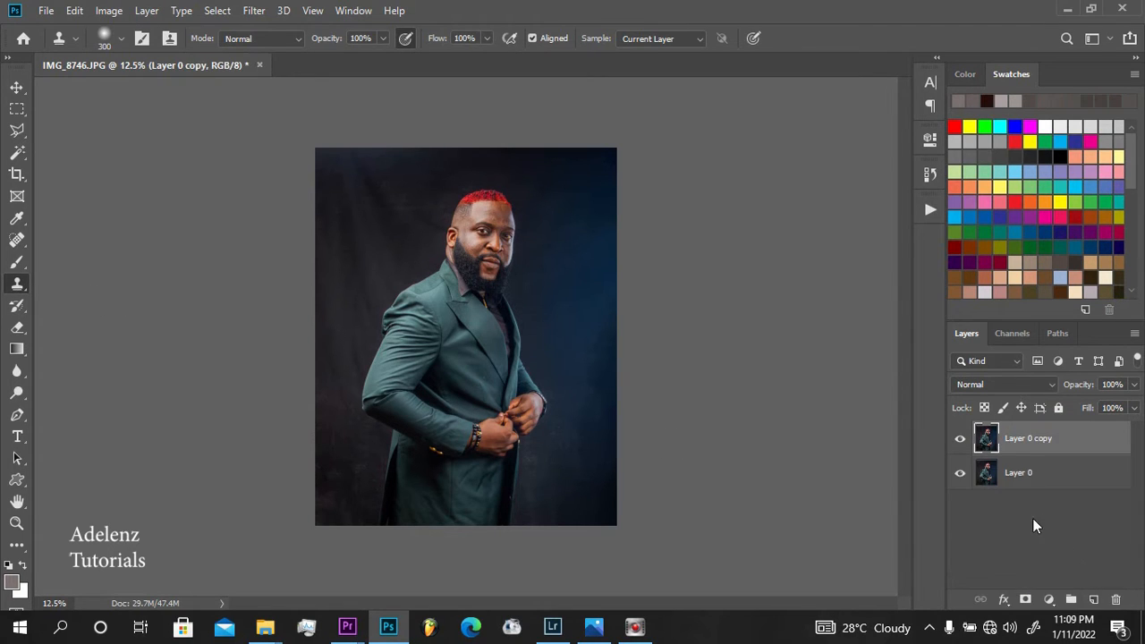
left_click(1026, 600)
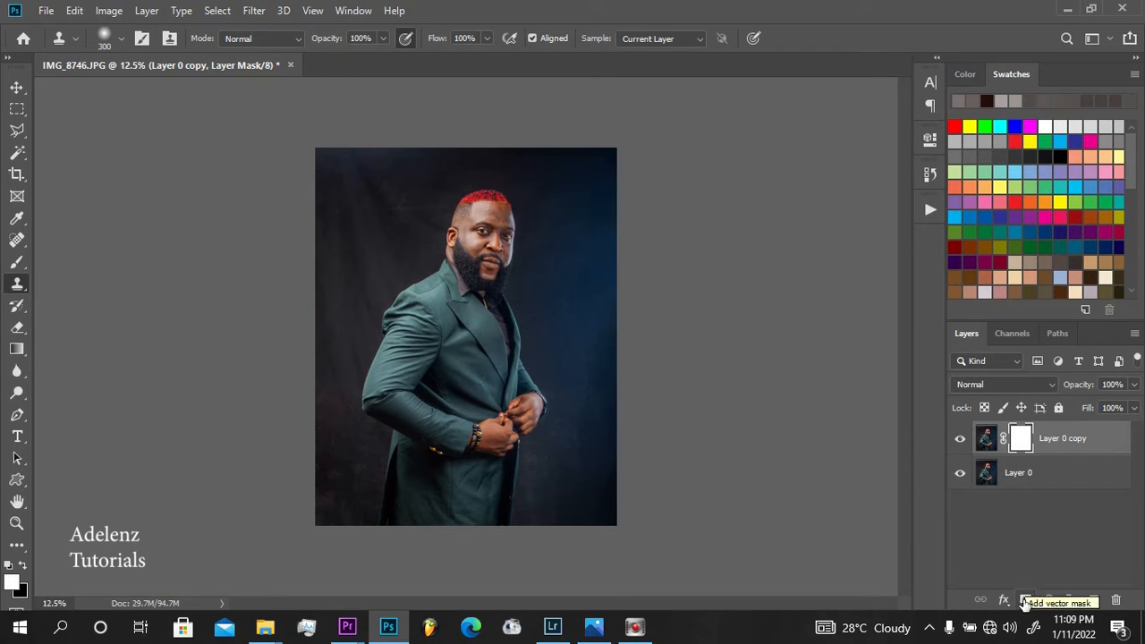
left_click(987, 442)
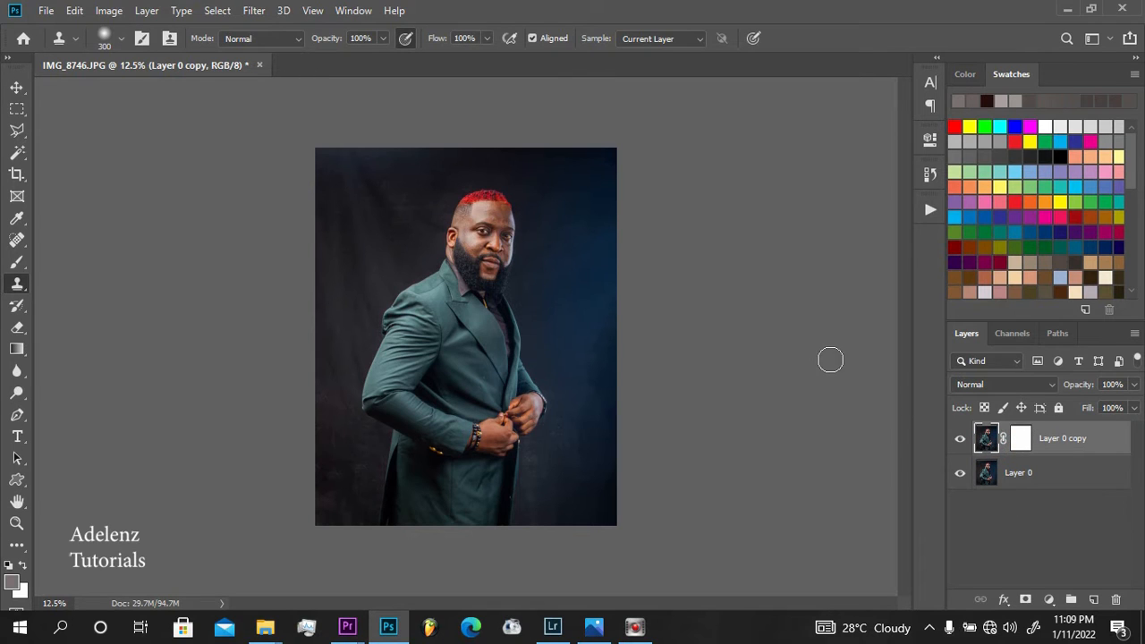
Select the man automatically with the Magic Wand tool's Select Subject option
left_click(17, 154)
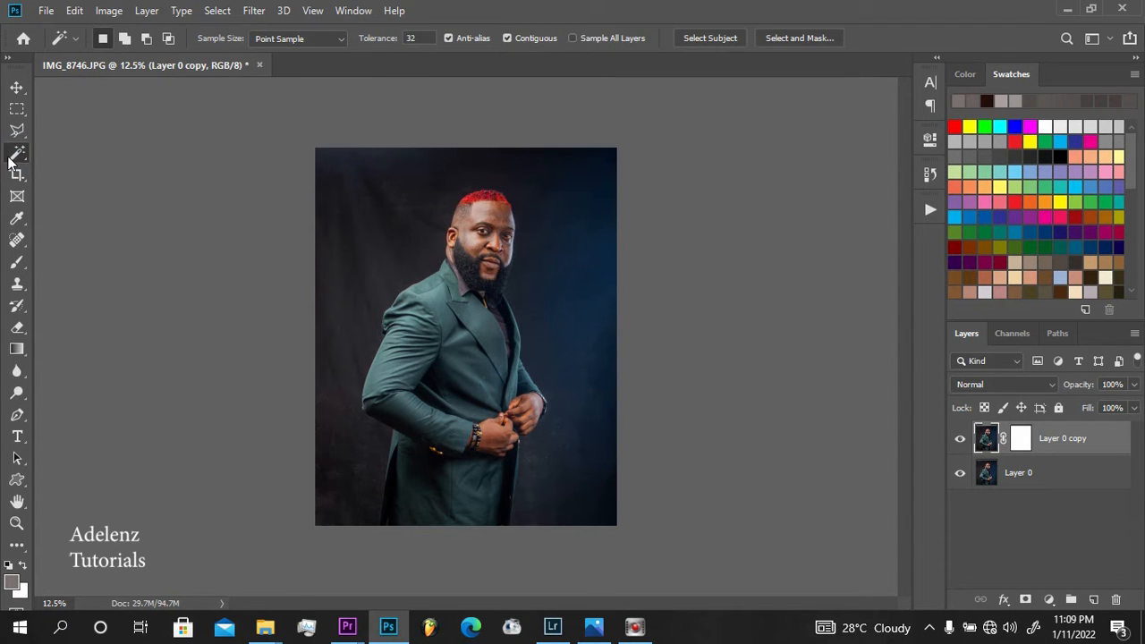
right_click(9, 157)
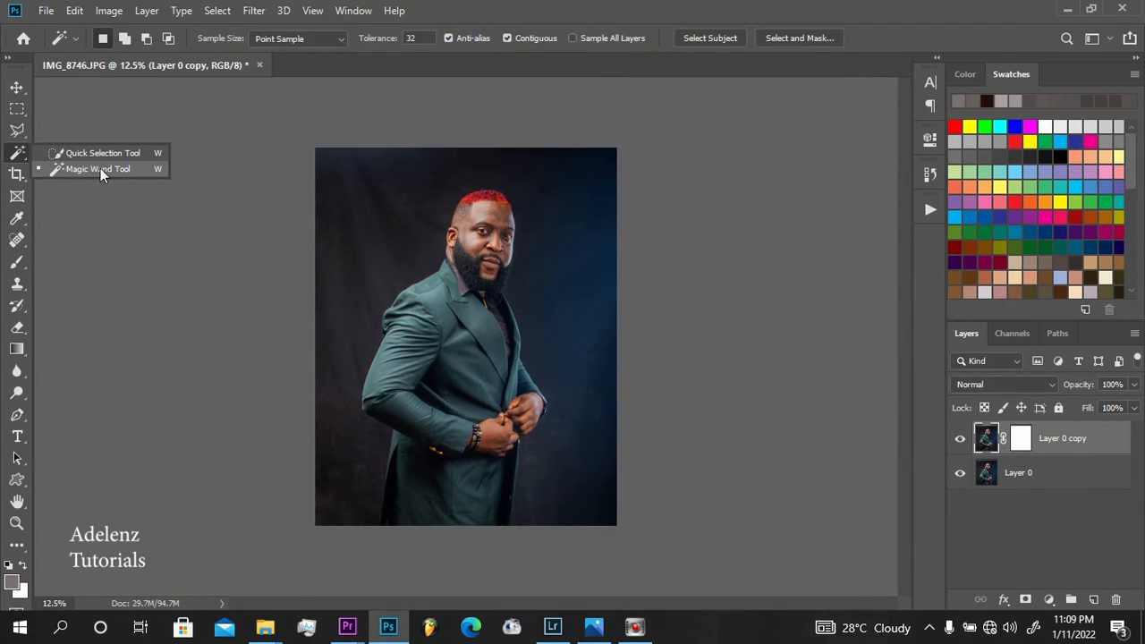
left_click(101, 169)
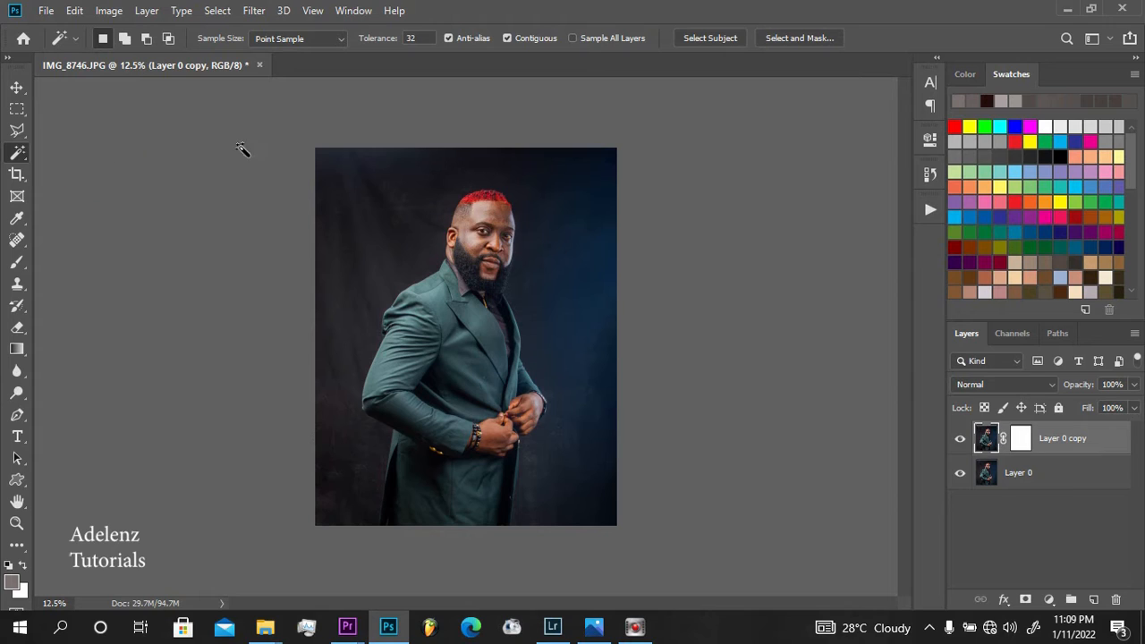
left_click(726, 38)
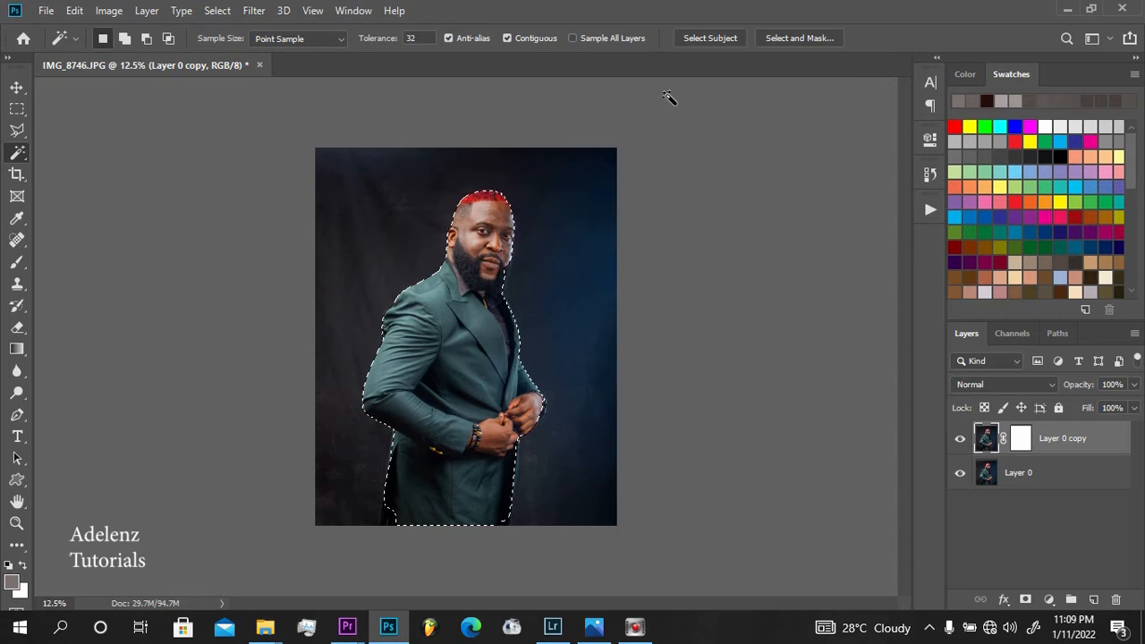
Add the missed beard edge between the man's cheek and collar to the selection with the Polygonal Lasso
key("z")
left_click_drag(429, 175, 543, 286)
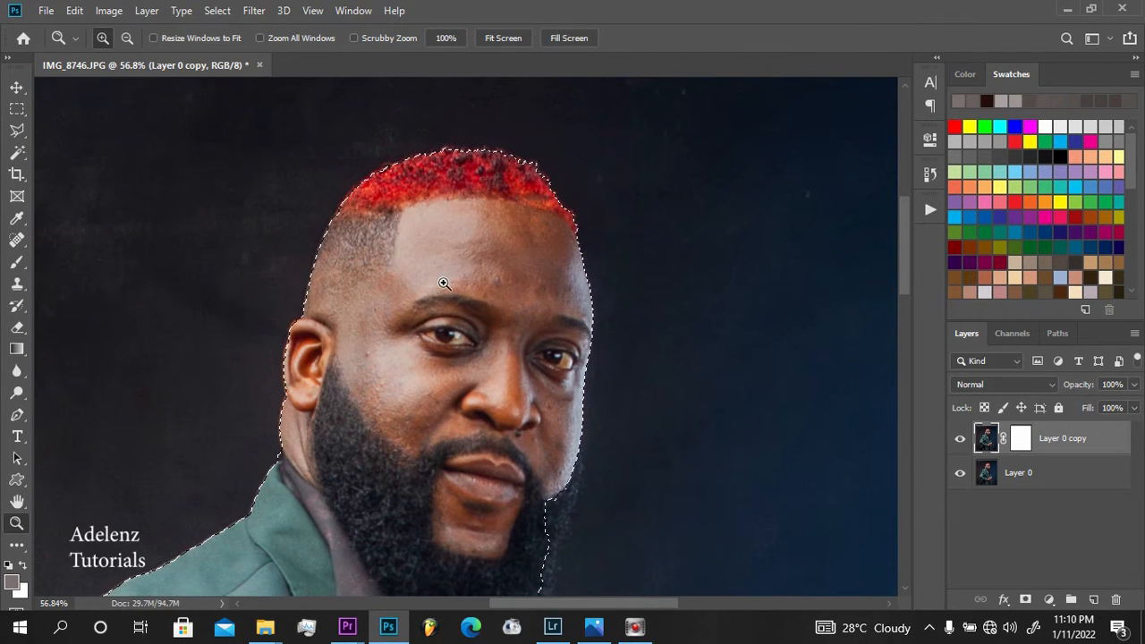
left_click_drag(546, 302, 478, 171)
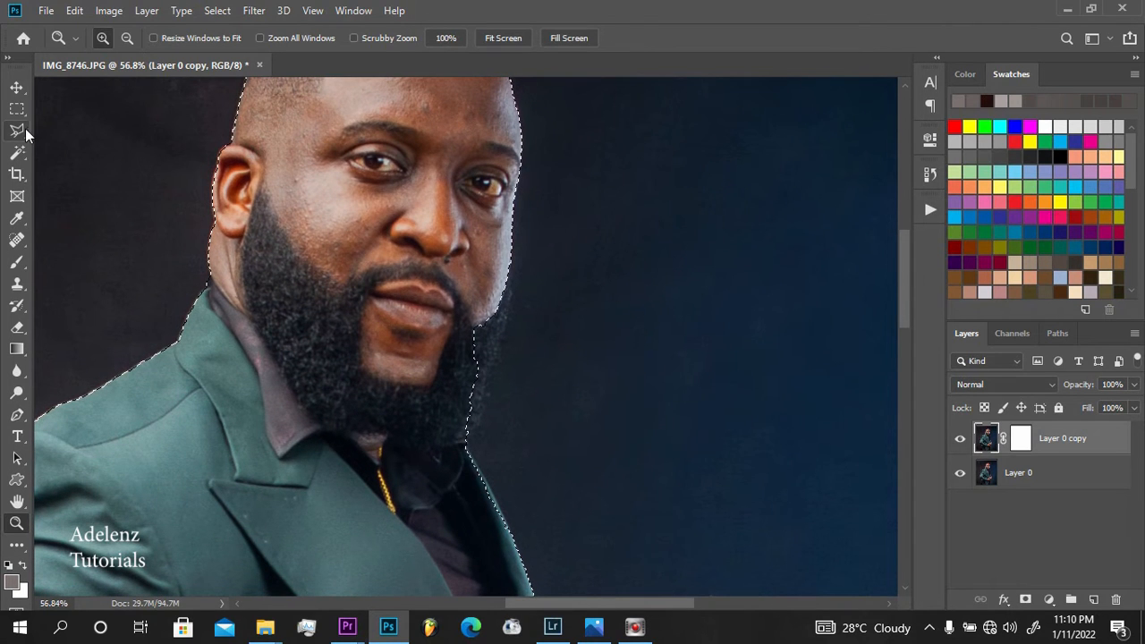
left_click(21, 130)
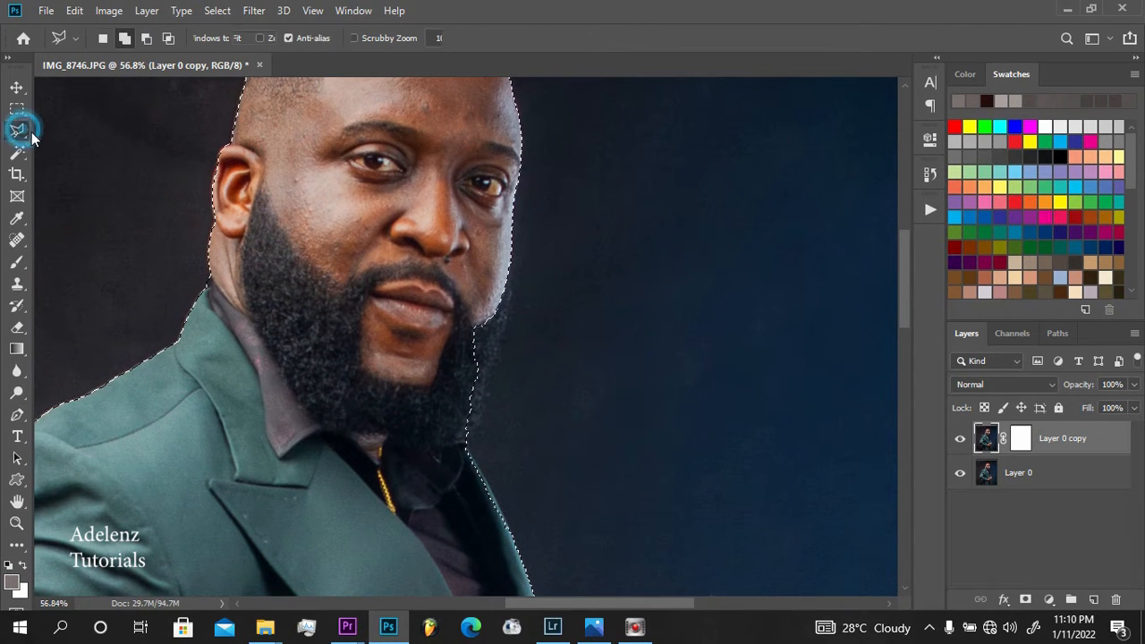
left_click(510, 263)
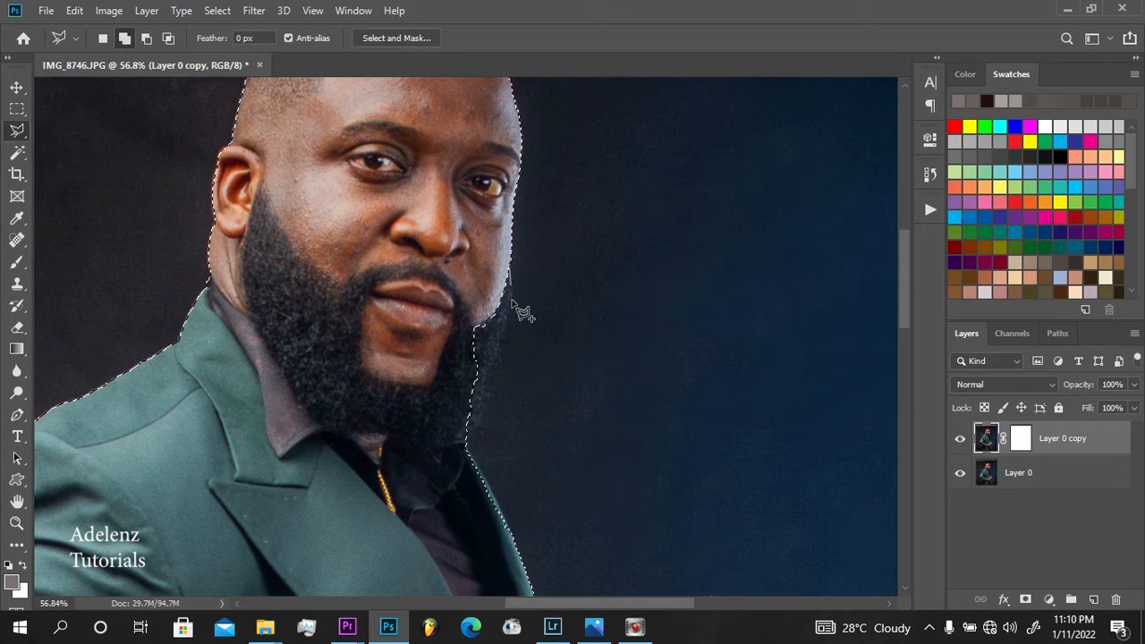
left_click(507, 298)
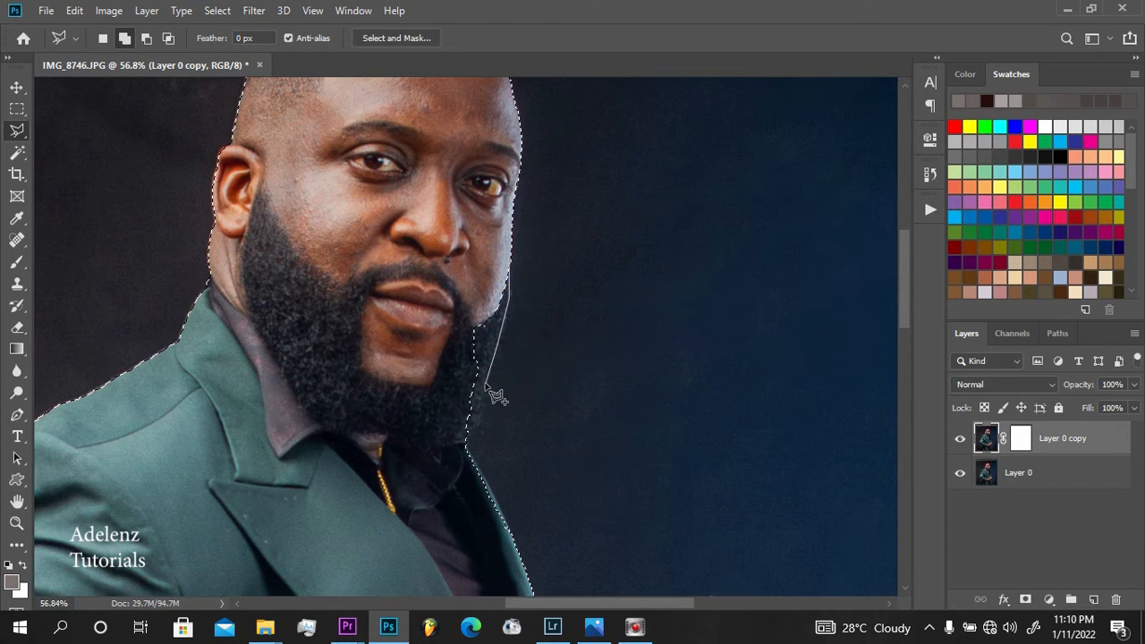
left_click(457, 450)
left_click(434, 355)
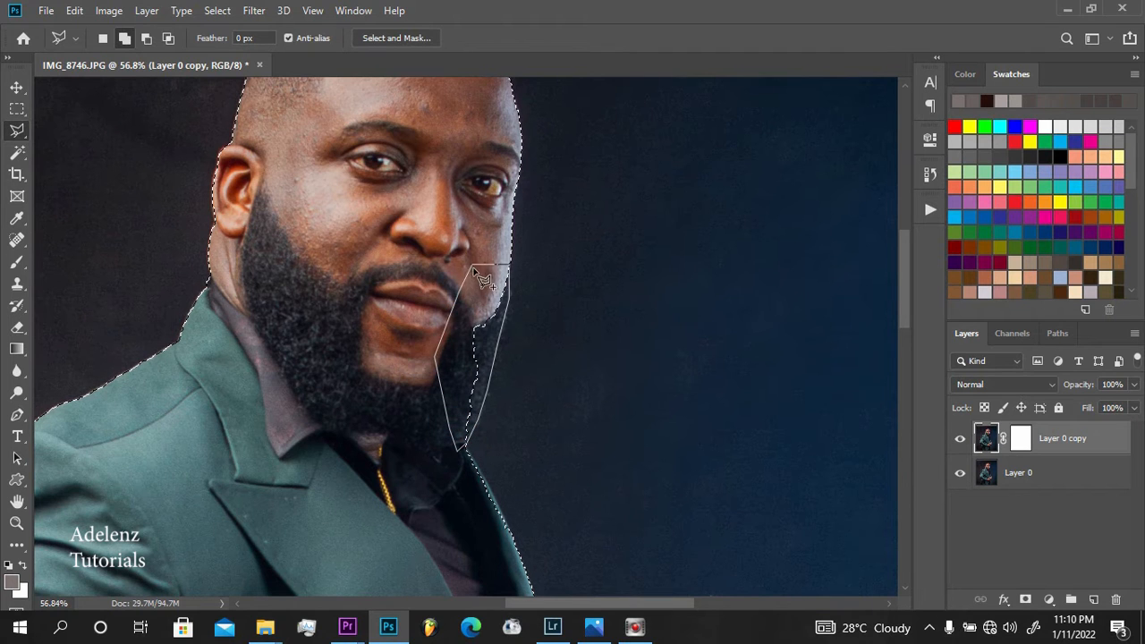
left_click(475, 269)
mouse_move(468, 396)
left_mouse_down()
mouse_move(495, 302)
mouse_move(517, 328)
mouse_move(490, 306)
left_mouse_up()
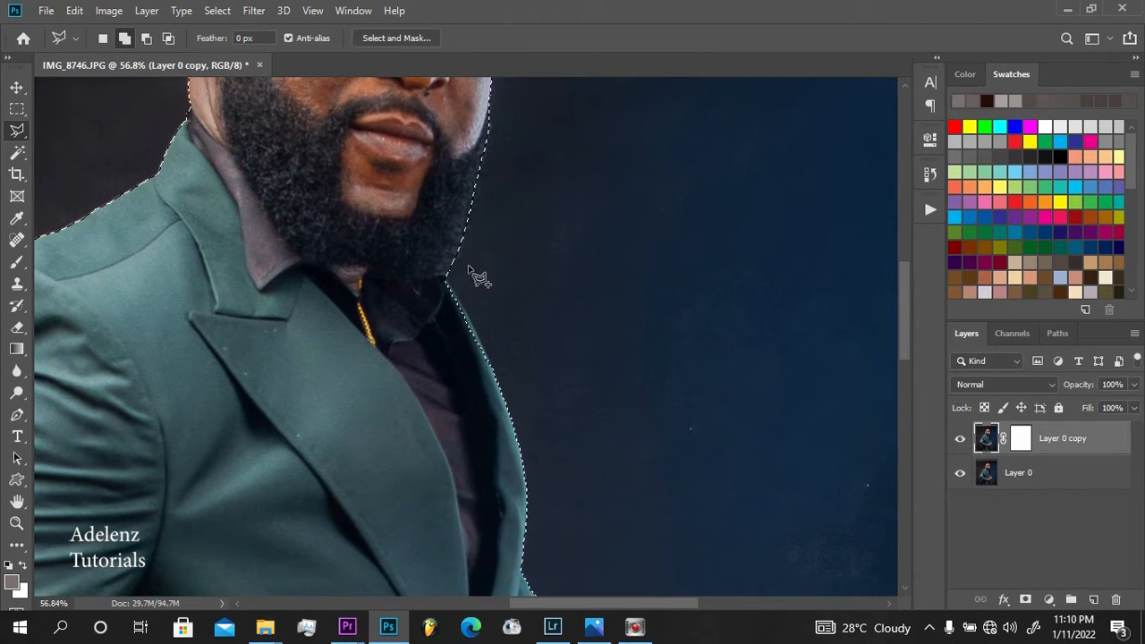
Add the missed jacket lapel edge just below the collar and beard to the selection with the Polygonal Lasso
left_click(491, 362)
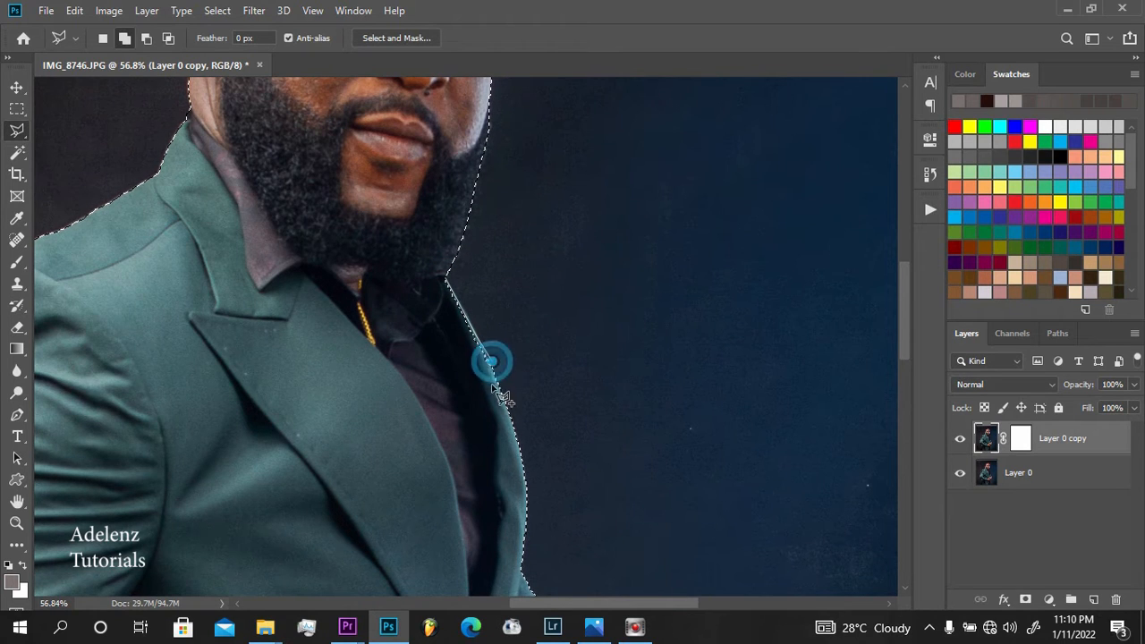
left_click(491, 384)
left_click(469, 366)
left_click(433, 309)
left_click(428, 318)
left_click(429, 316)
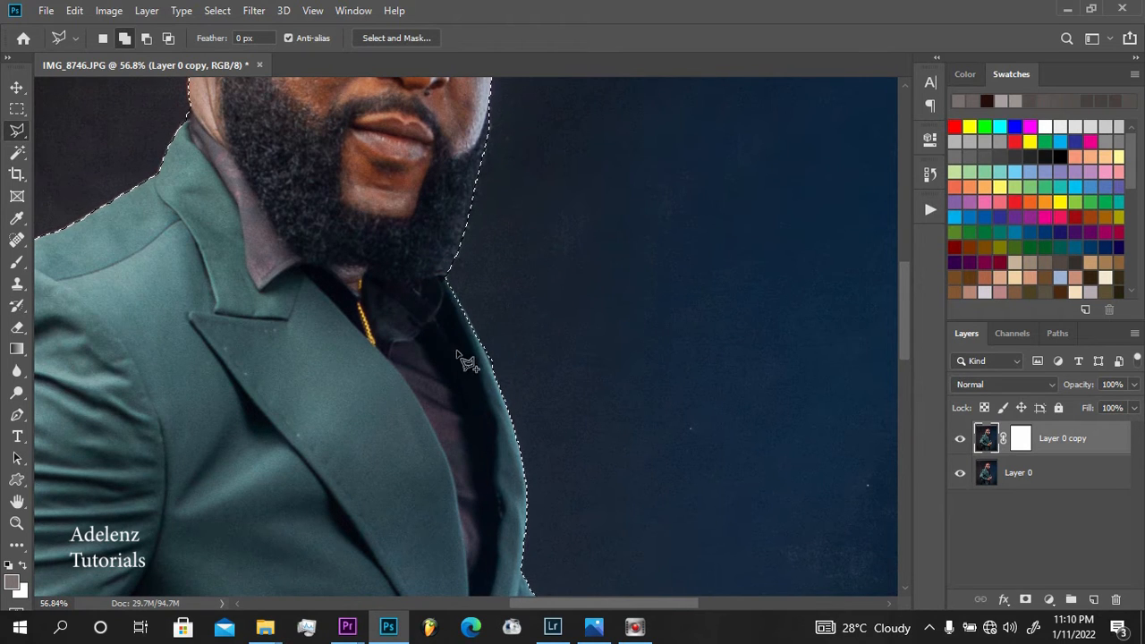
Add the missed bracelet and wrist edge of the hand on the jacket's front side to the selection
left_click_drag(475, 365, 468, 210)
left_click_drag(516, 380, 484, 299)
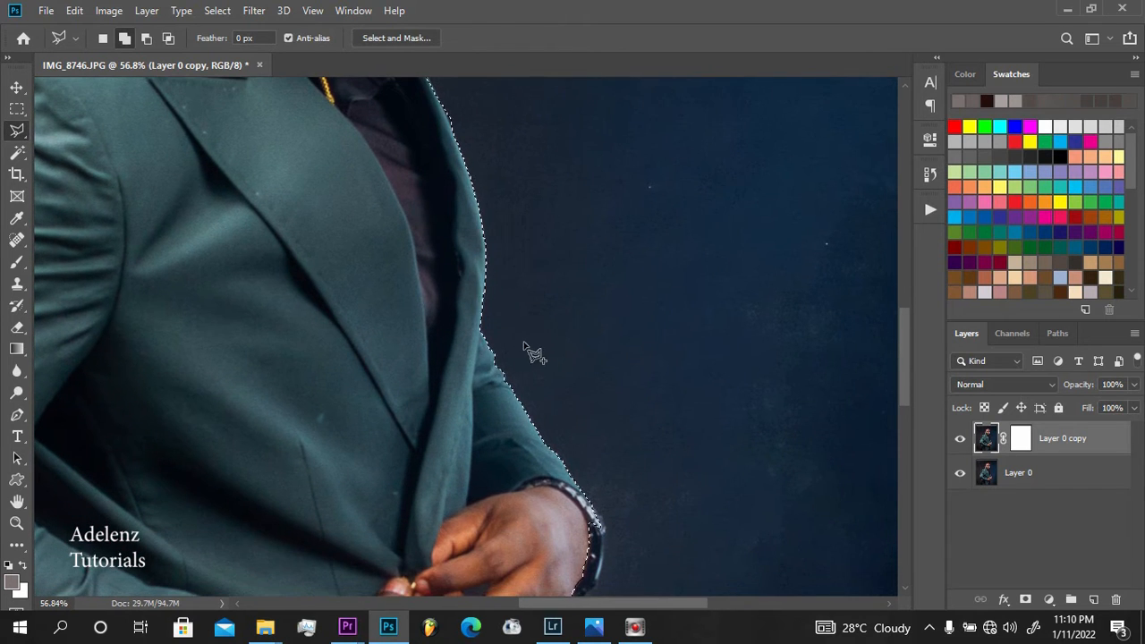
mouse_move(528, 350)
left_mouse_down()
mouse_move(509, 340)
mouse_move(519, 312)
mouse_move(482, 181)
left_mouse_up()
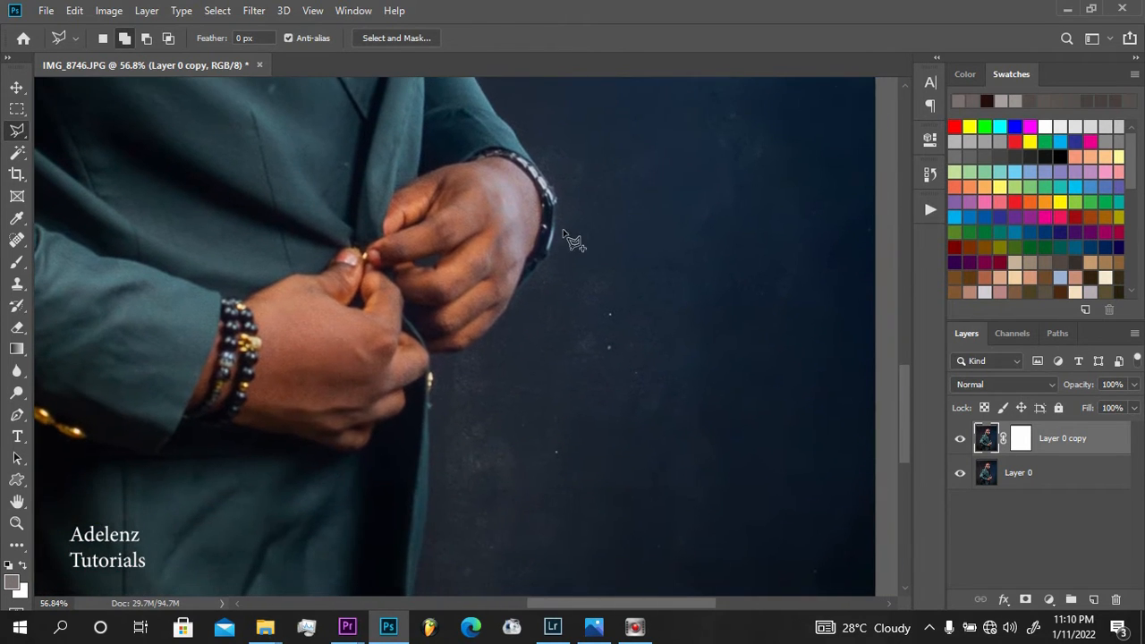
left_click(542, 172)
left_click(555, 195)
left_click(553, 227)
left_click(547, 251)
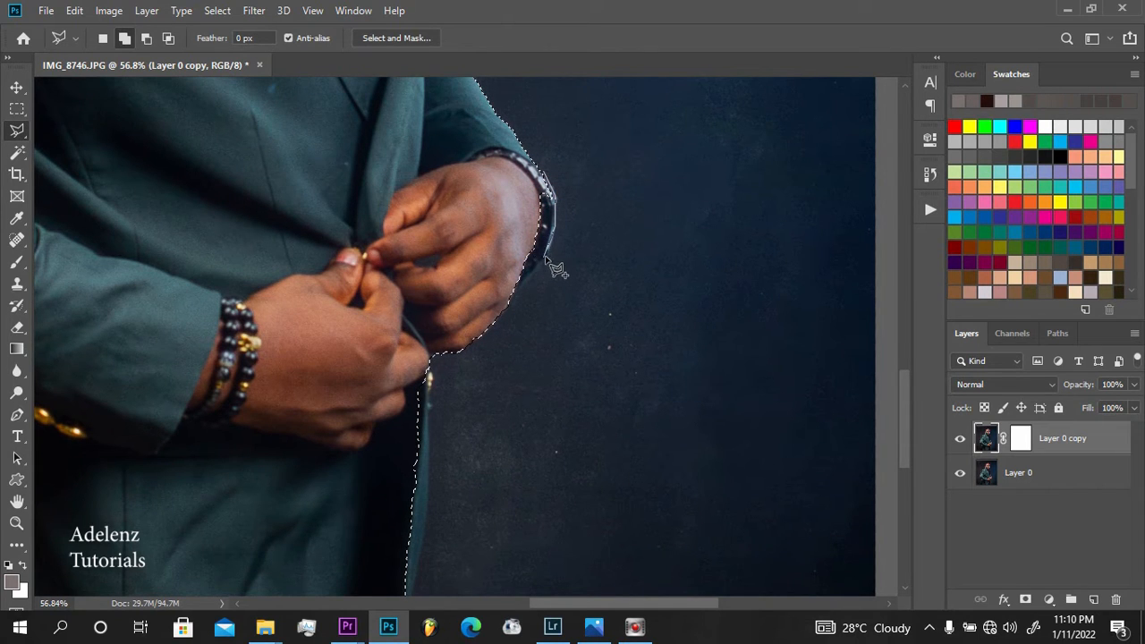
left_click(544, 252)
left_click(515, 295)
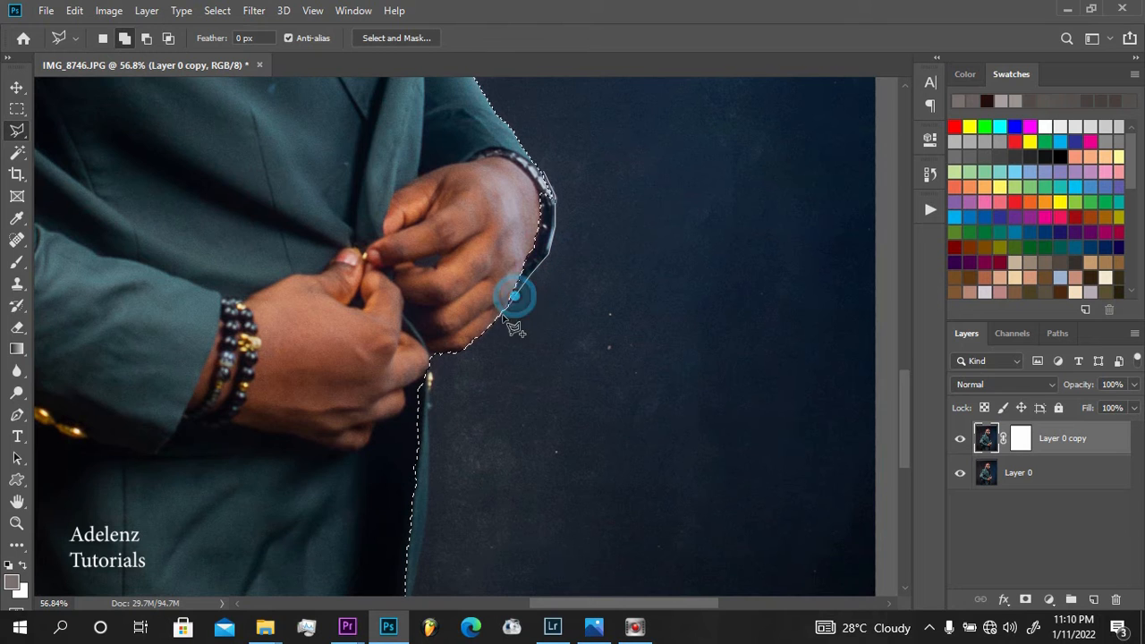
left_click(500, 315)
left_click(472, 305)
left_click(478, 241)
left_click(495, 186)
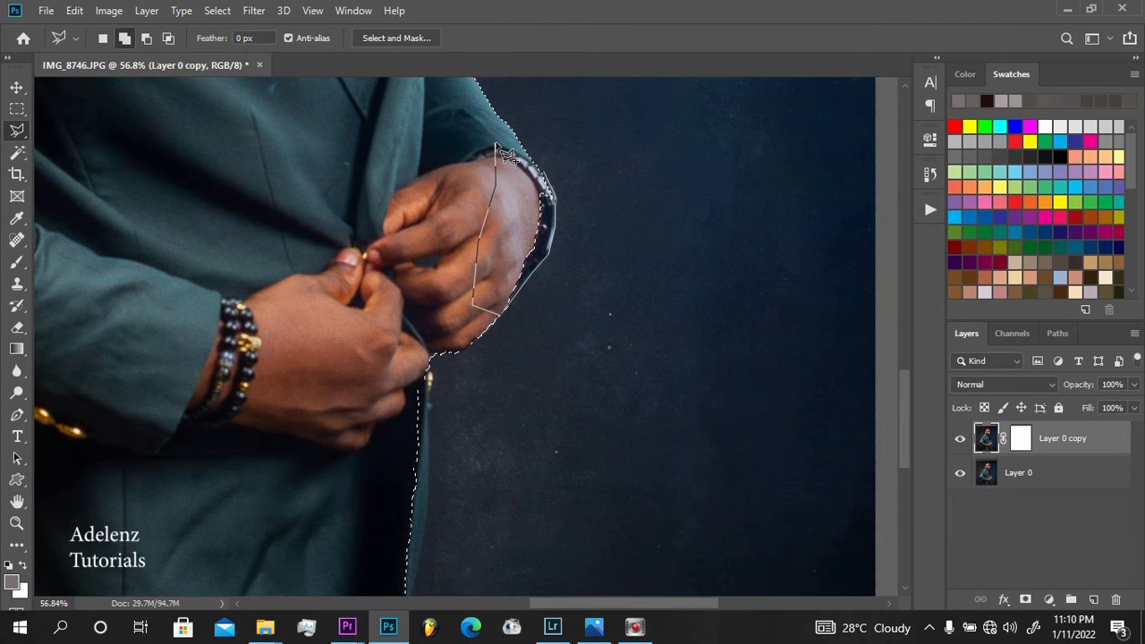
left_click(502, 152)
Add the jacket's missed front edge, from below the hands down to the photo's lower border, to the selection
scroll(519, 170, "down", 3)
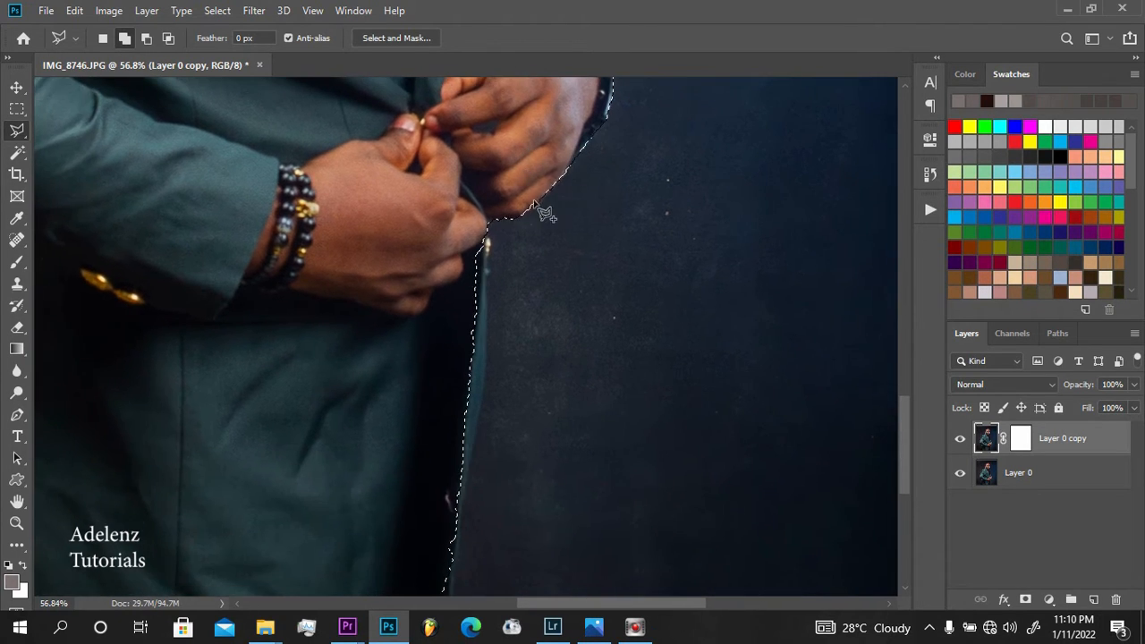
left_click_drag(564, 208, 592, 269)
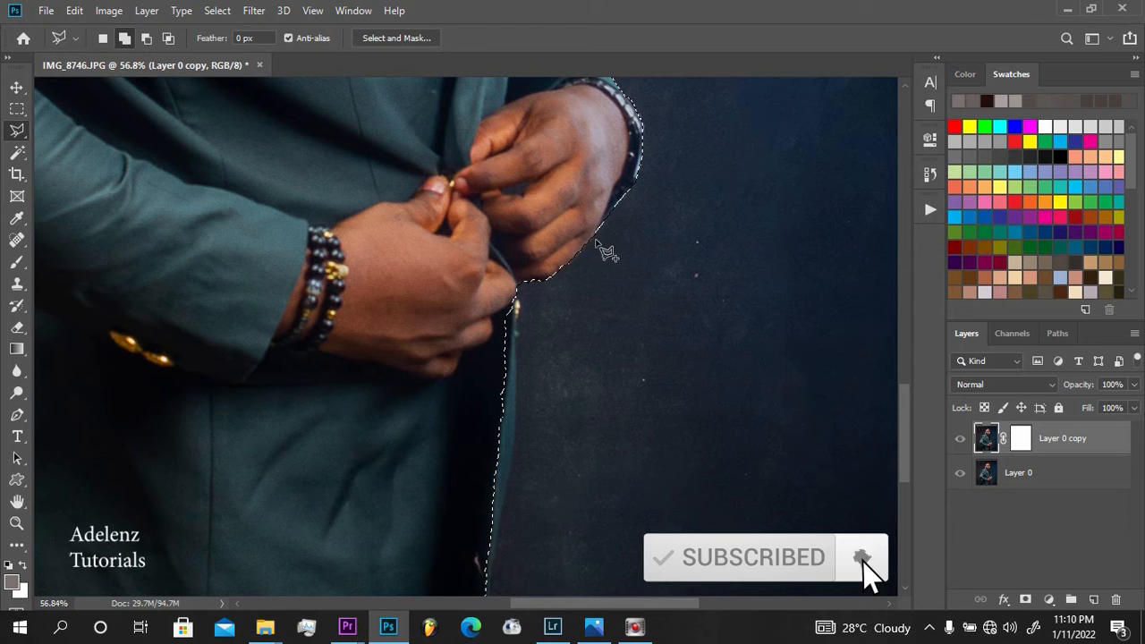
left_click(517, 292)
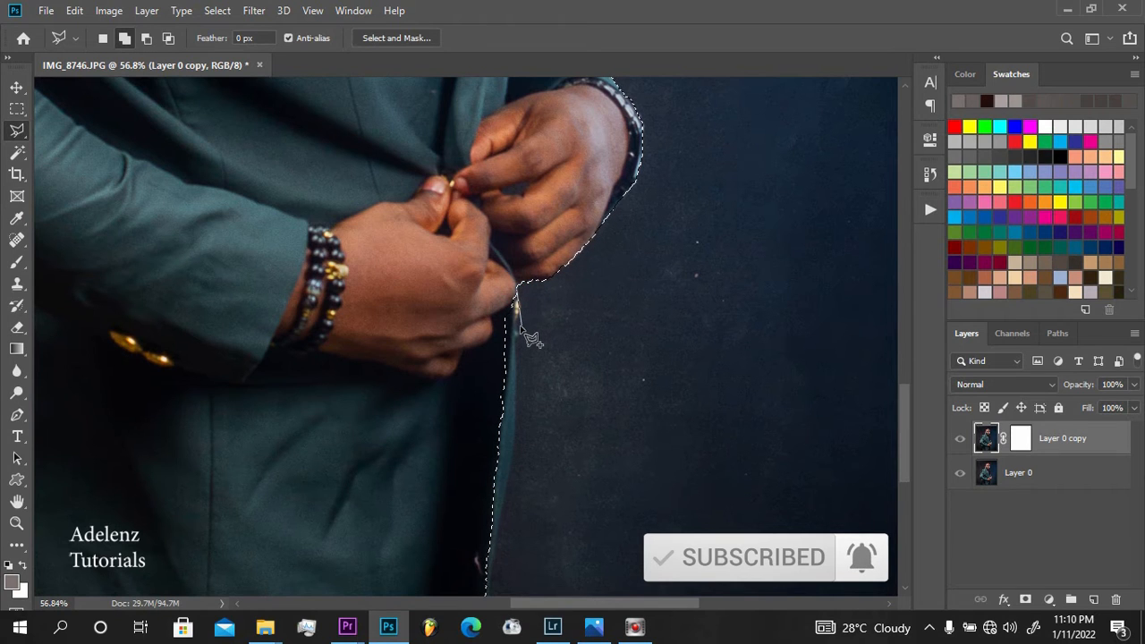
left_click(512, 393)
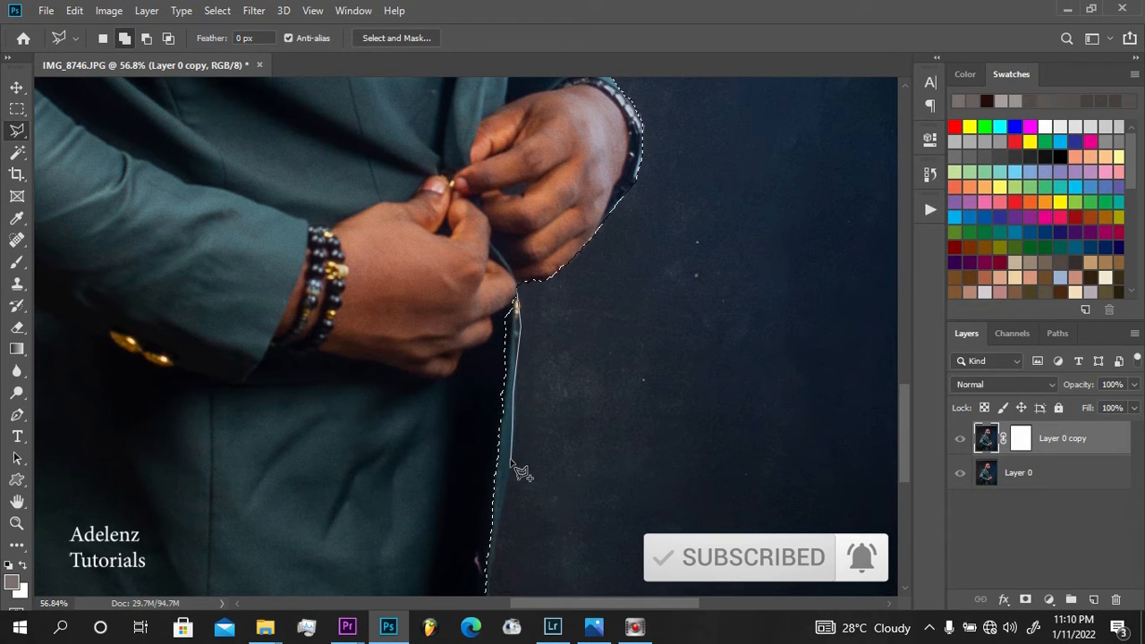
left_click(509, 459)
left_click(502, 513)
key("space")
left_click_drag(496, 521, 527, 367)
left_click(522, 412)
left_click(516, 463)
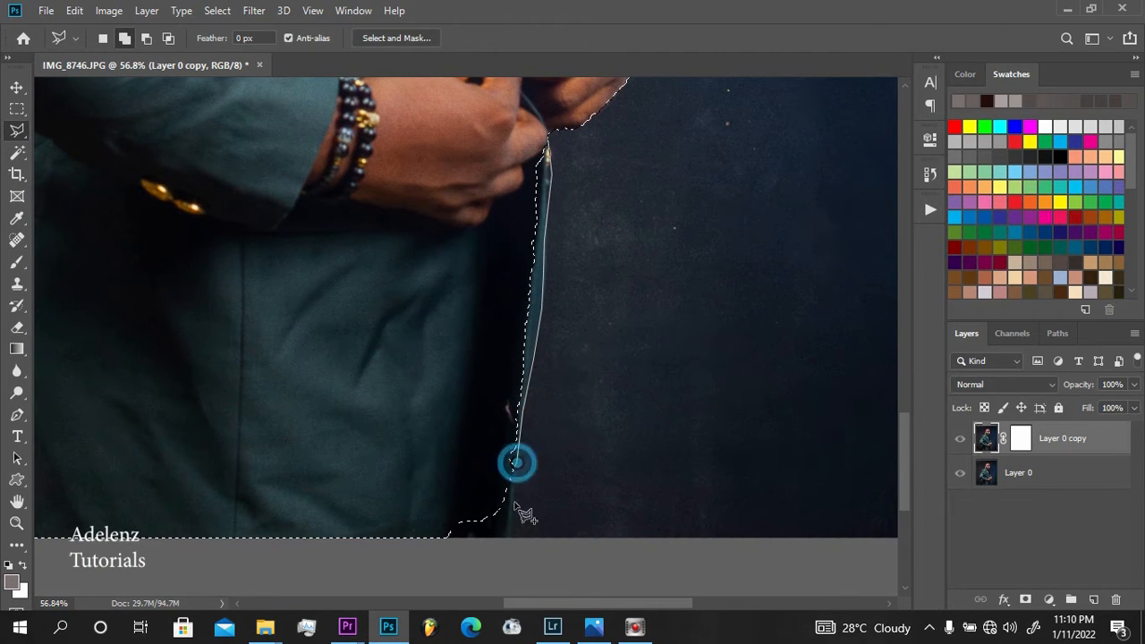
left_click(512, 531)
left_click(508, 558)
left_click(448, 543)
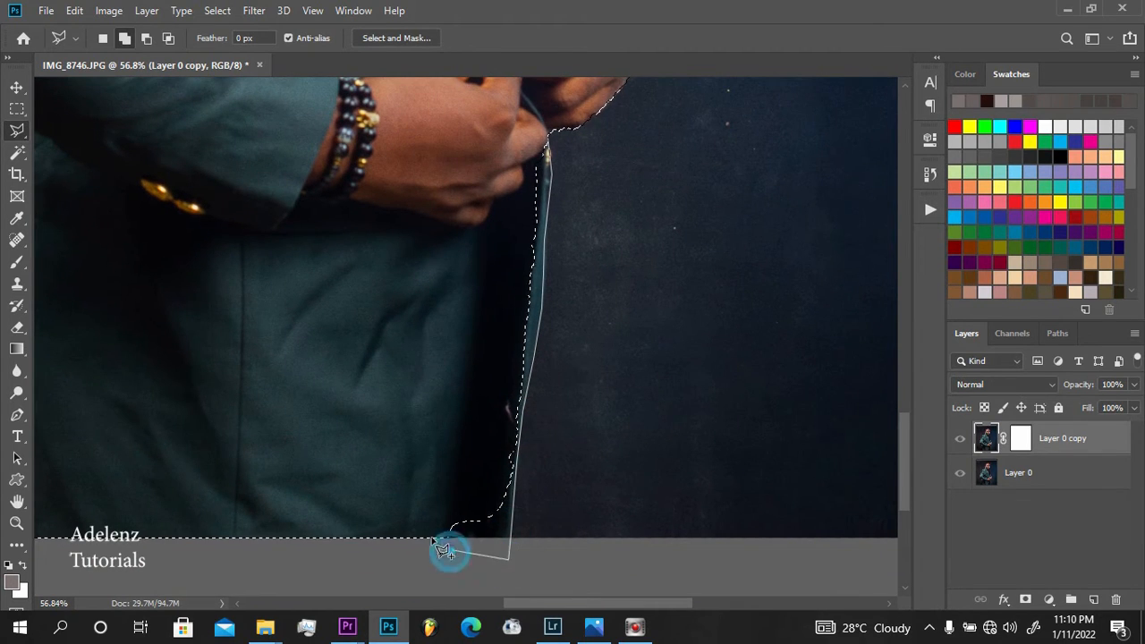
left_click(426, 526)
left_click(426, 331)
left_click(452, 197)
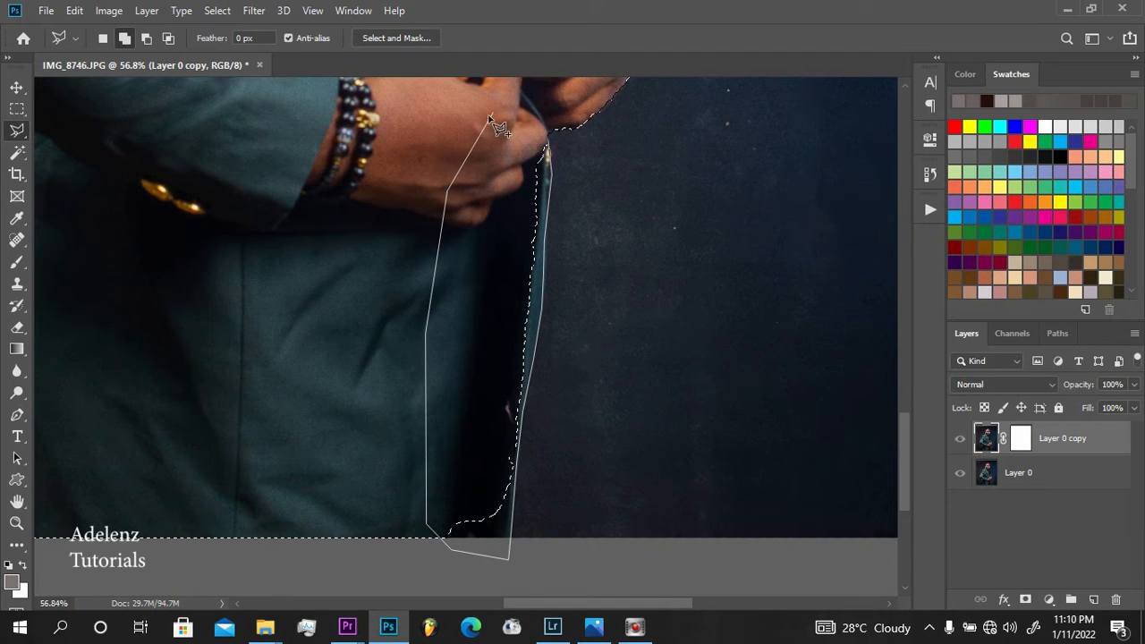
left_click(547, 145)
Add the missed lower corner of the jacket's back hem to the selection, leaving out the narrow backdrop gap in it
mouse_move(326, 294)
left_mouse_down()
mouse_move(603, 335)
mouse_move(715, 332)
left_mouse_up()
left_click_drag(552, 327, 549, 287)
left_click(326, 385)
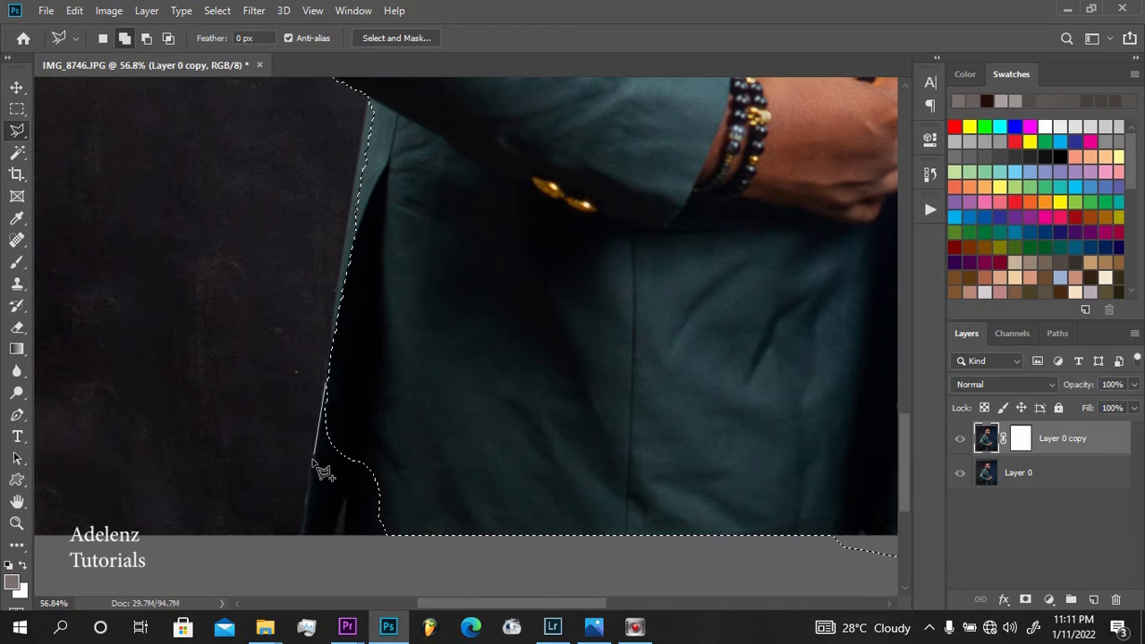
left_click(310, 462)
left_click(303, 534)
left_click(340, 552)
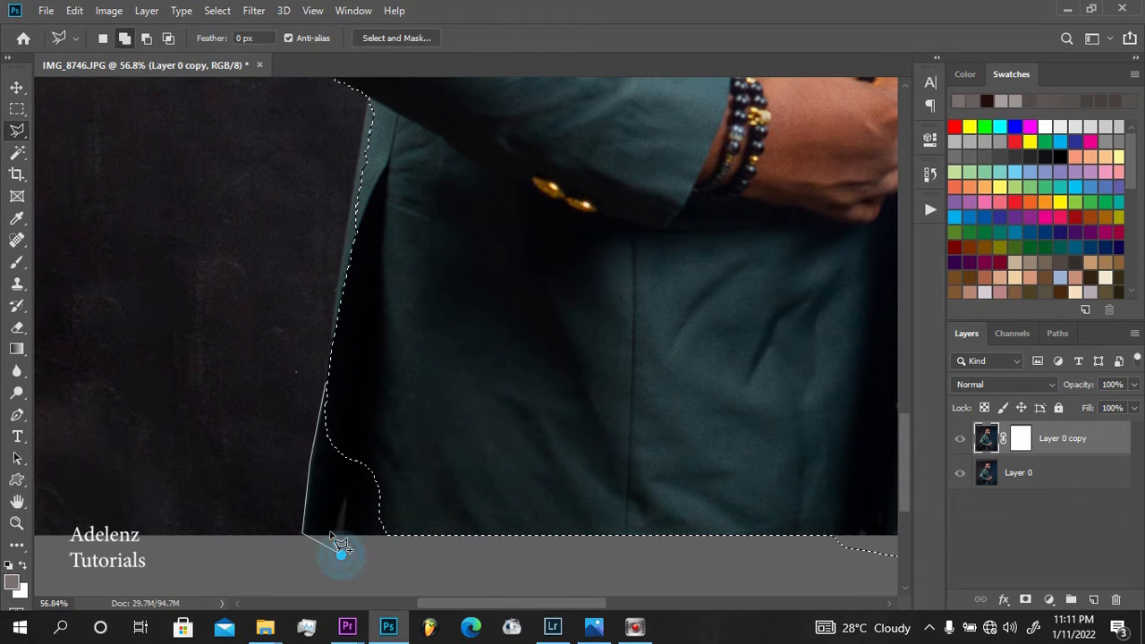
left_click(333, 527)
left_click(345, 492)
left_click(342, 552)
left_click(385, 553)
left_click(426, 512)
left_click(404, 370)
double_click(402, 372)
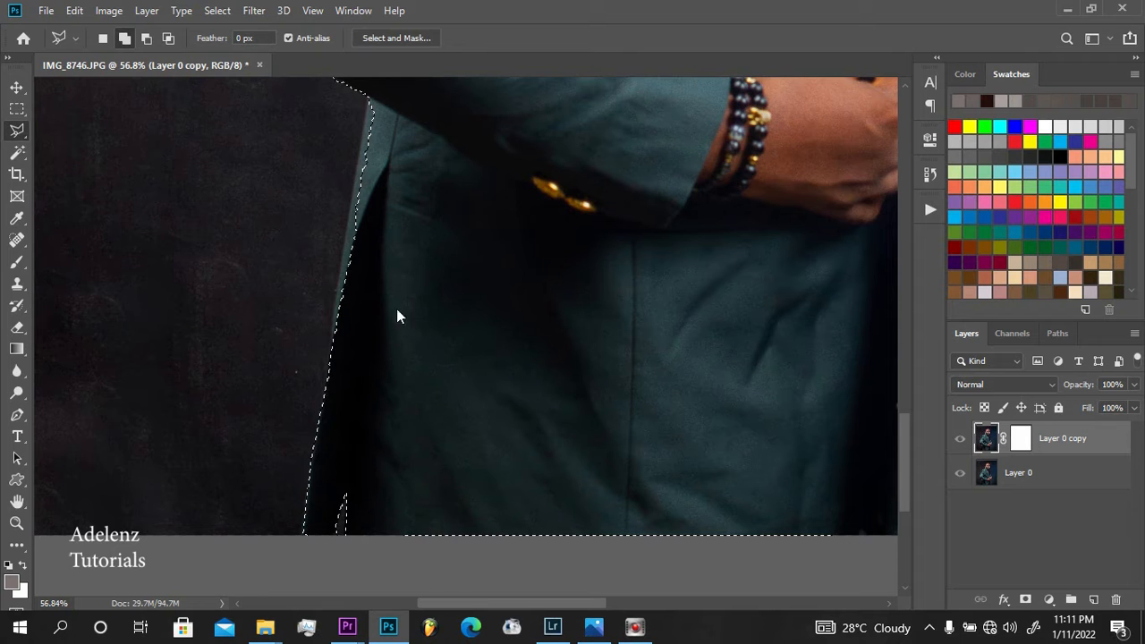
Add the missed strip along the jacket's back edge, from under the sleeve down toward the hem, to the selection
scroll(417, 319, "up", 5)
left_click(354, 214)
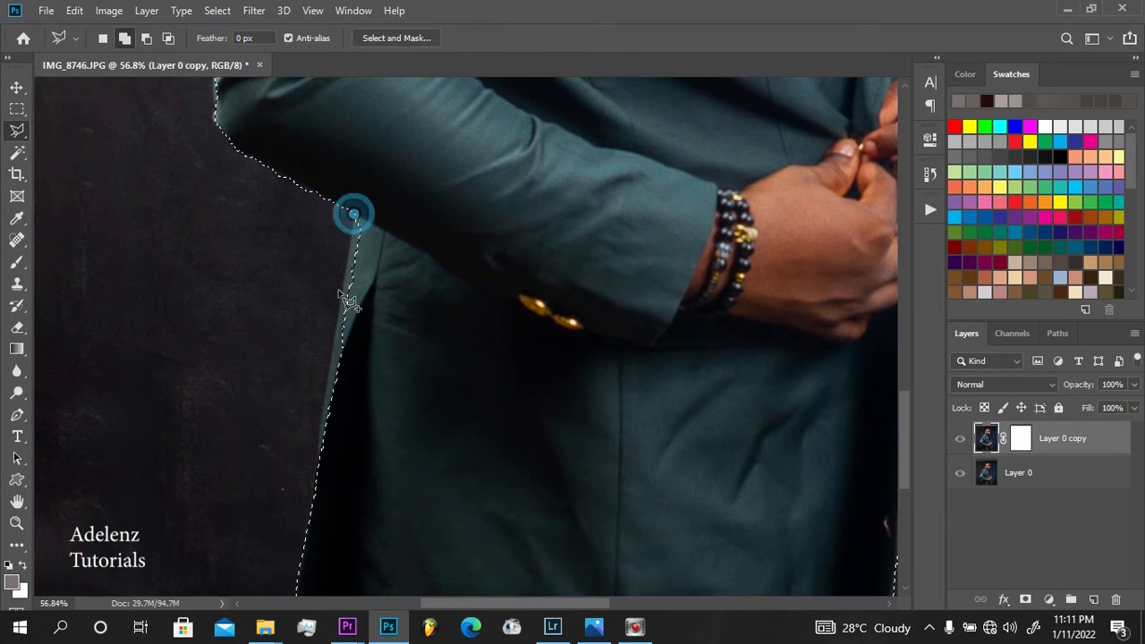
left_click(343, 316)
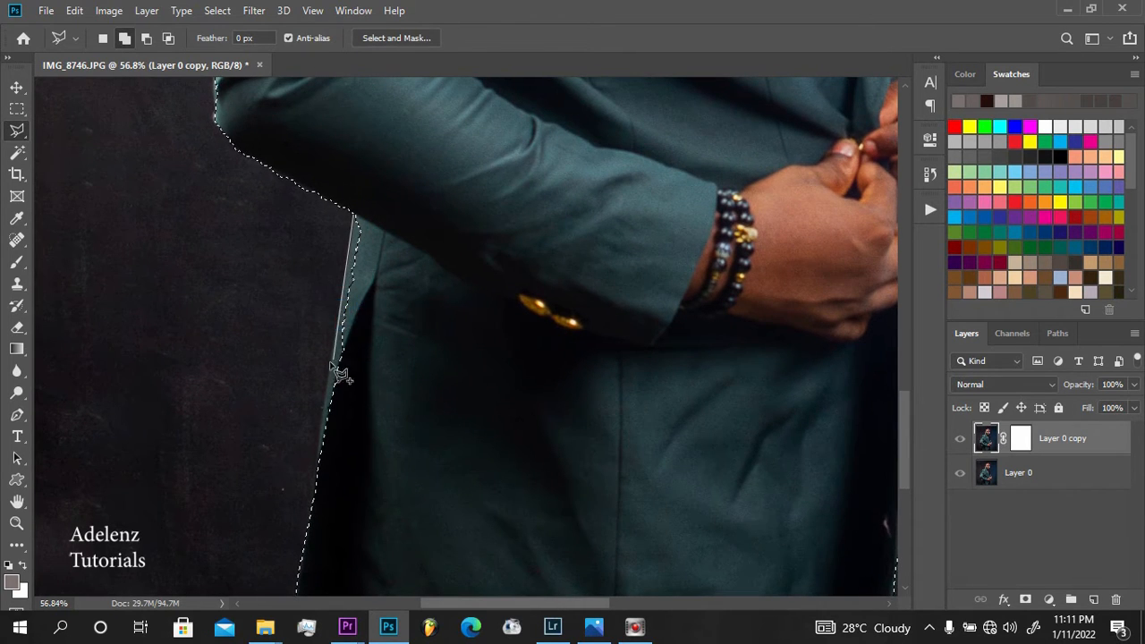
left_click(327, 388)
left_click(318, 453)
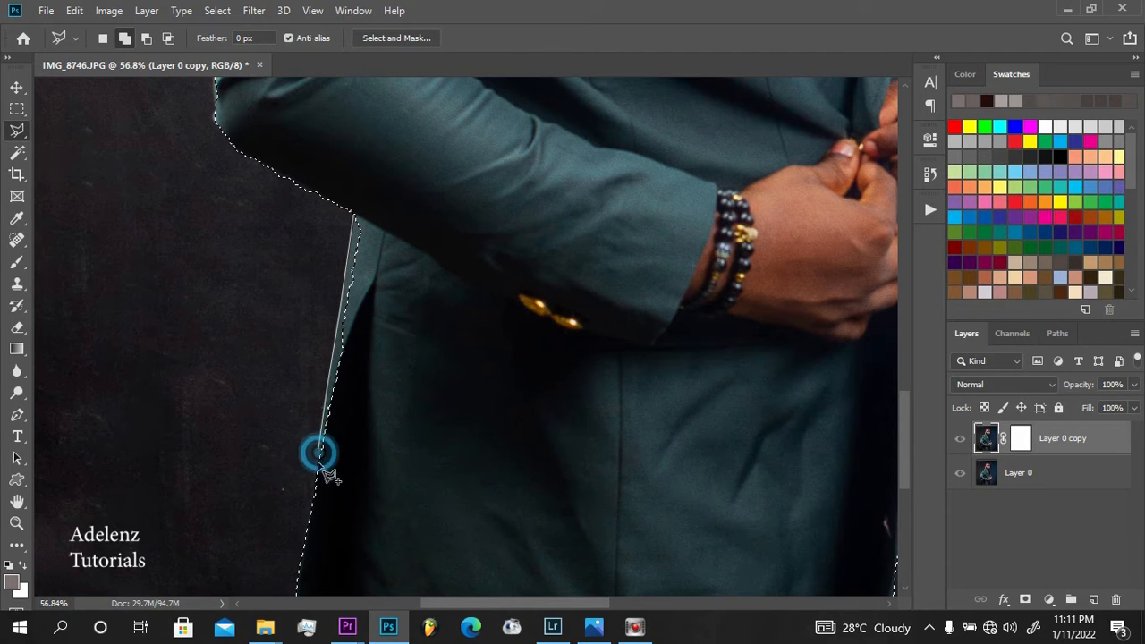
left_click(313, 487)
left_click(347, 483)
left_click(391, 417)
left_click(418, 311)
left_click(422, 229)
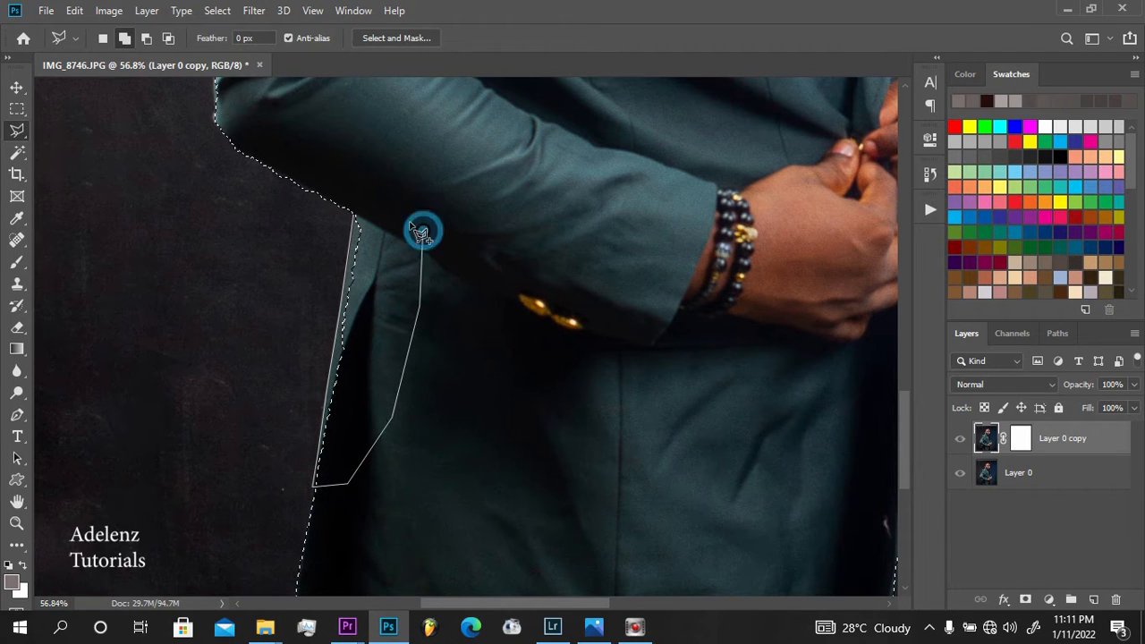
left_click(354, 214)
Add the missed edge around the bent elbow and the underside of the sleeve to the selection
left_click_drag(363, 147, 349, 274)
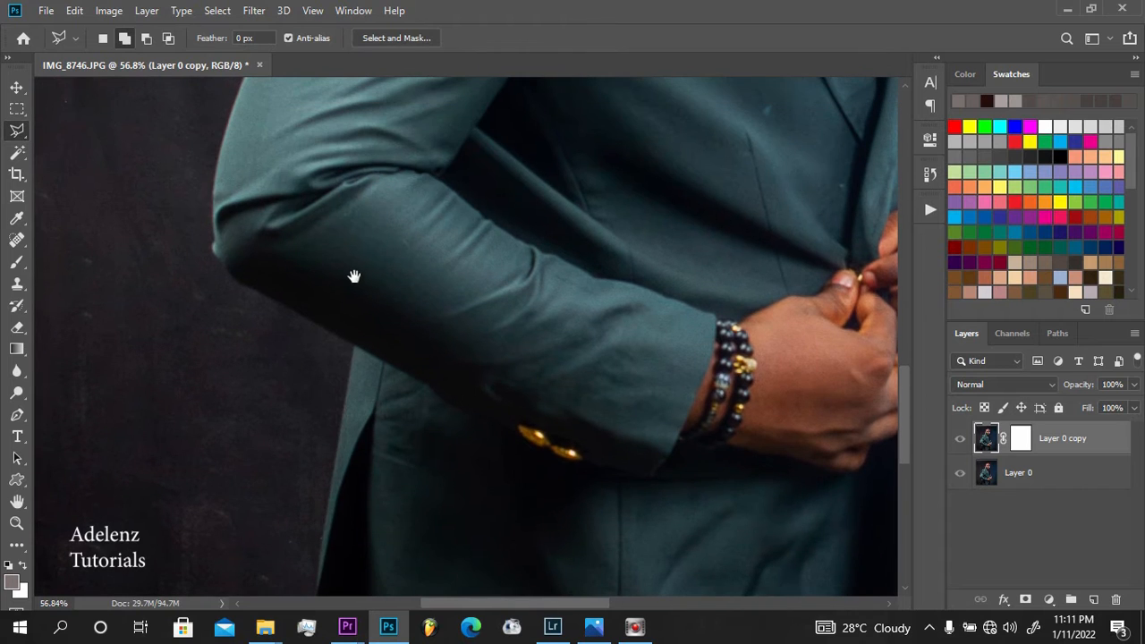
left_click(348, 337)
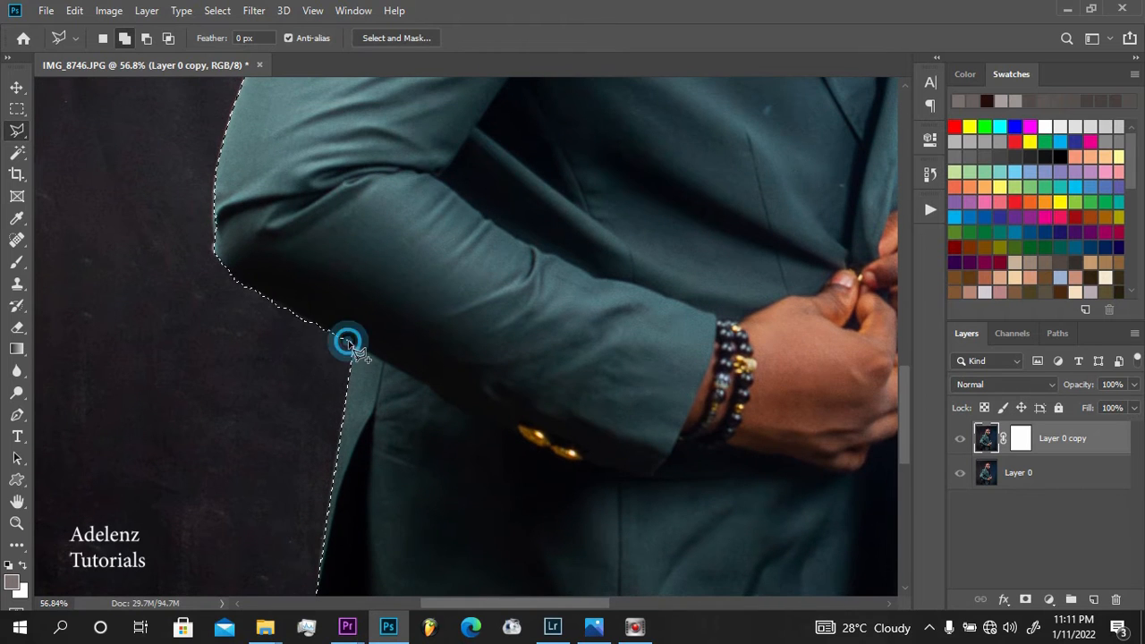
left_click(268, 307)
left_click(227, 284)
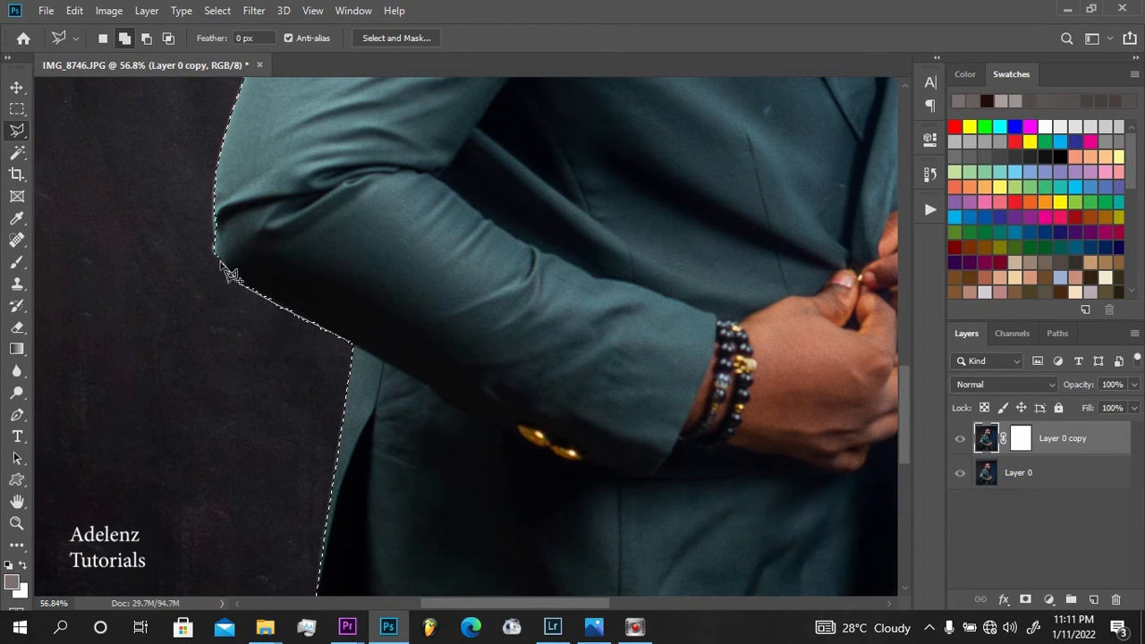
left_click(221, 263)
left_click(214, 241)
left_click(211, 198)
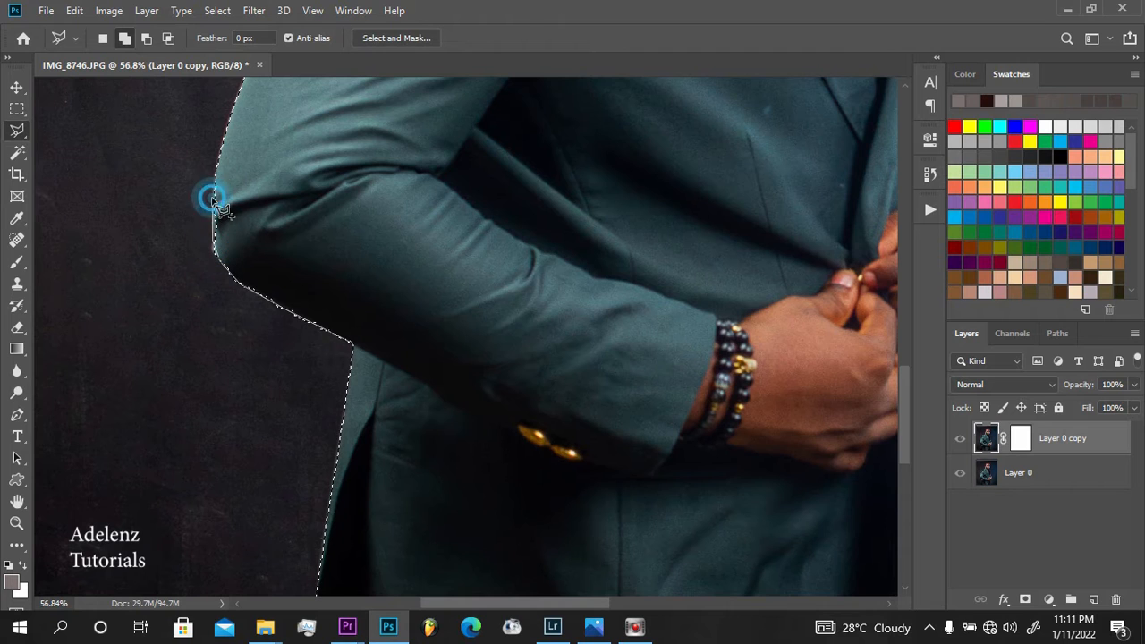
left_click(218, 158)
left_click(357, 286)
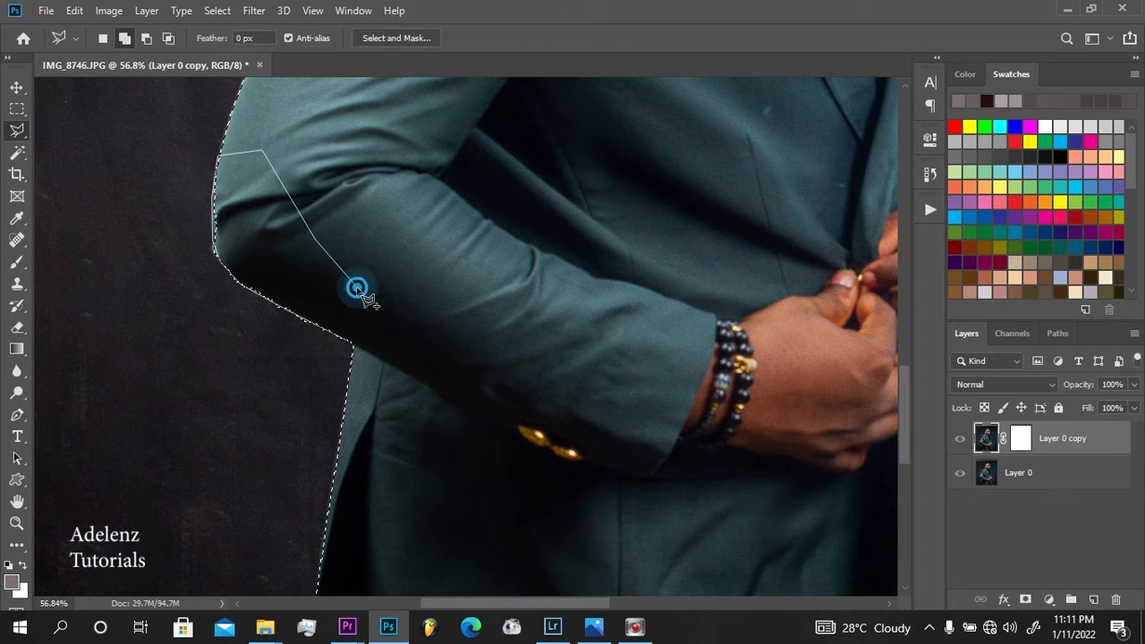
key("Return")
Fit the whole photo on screen and invert the selection so it covers the backdrop instead of the man
left_click_drag(360, 183, 339, 405)
mouse_move(387, 151)
left_mouse_down()
mouse_move(355, 301)
mouse_move(265, 431)
left_mouse_up()
left_click_drag(385, 305, 295, 468)
left_click_drag(406, 289, 354, 356)
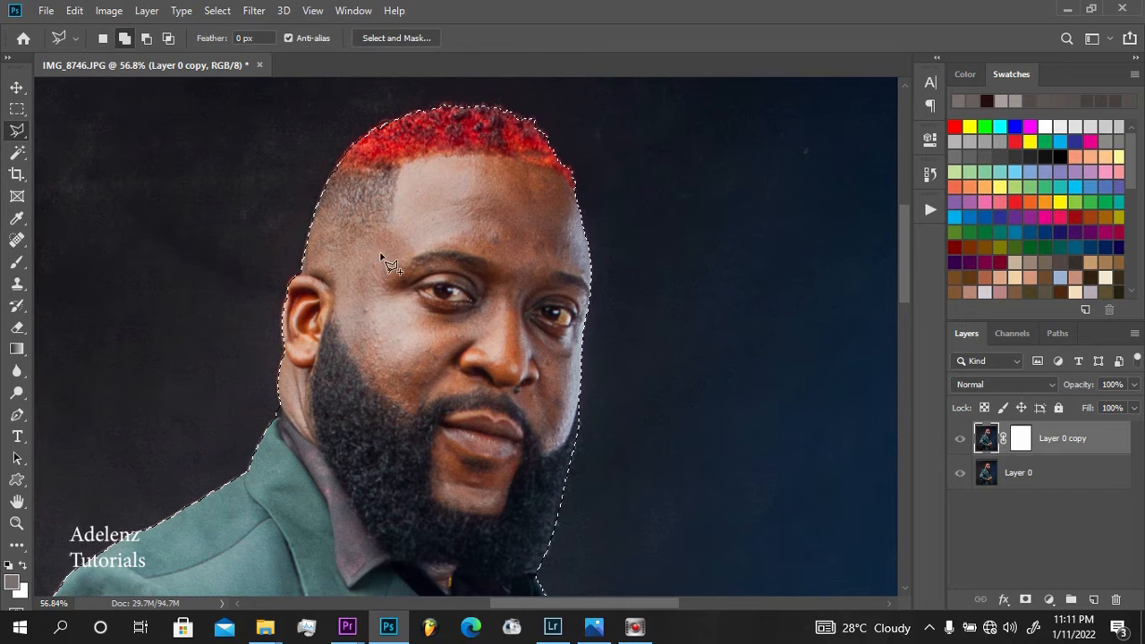
key("z")
right_click(423, 209)
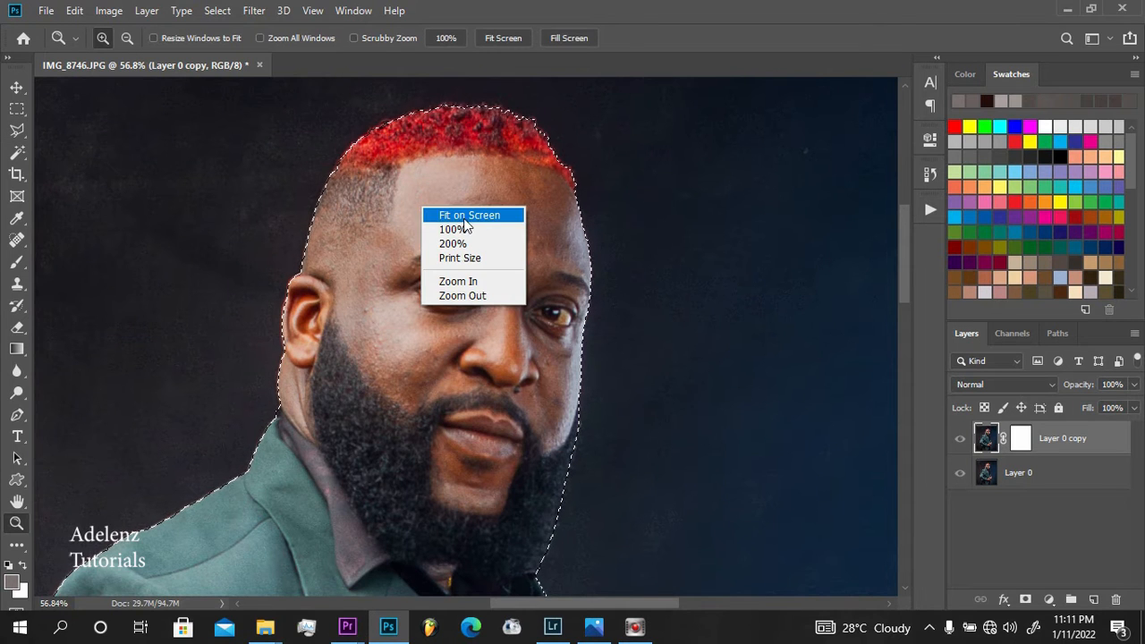
left_click(461, 215)
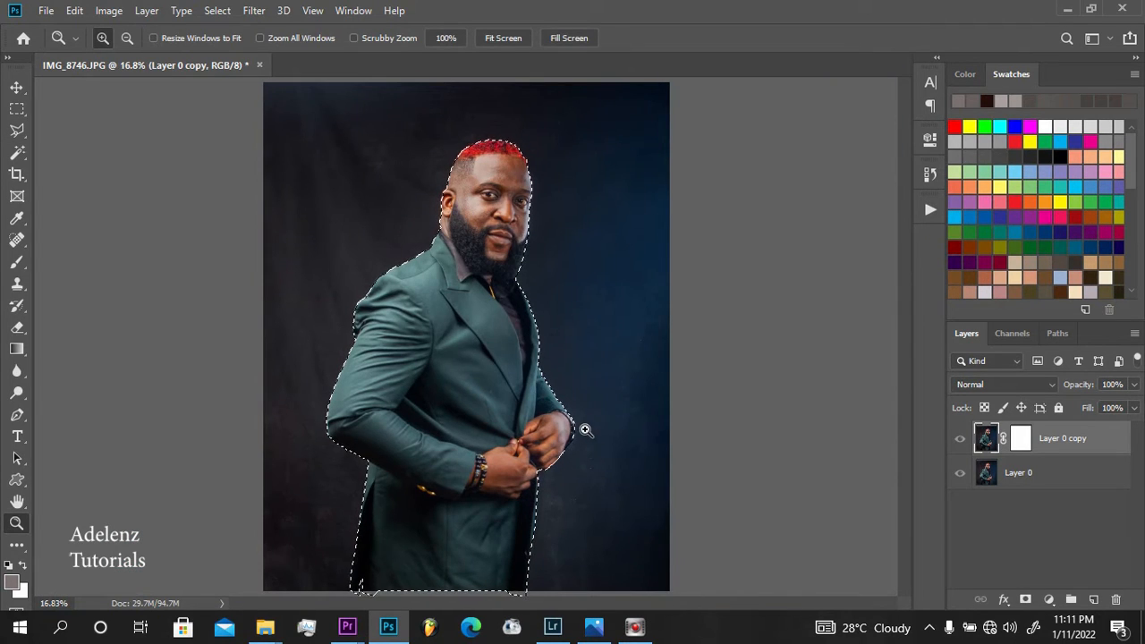
key("l")
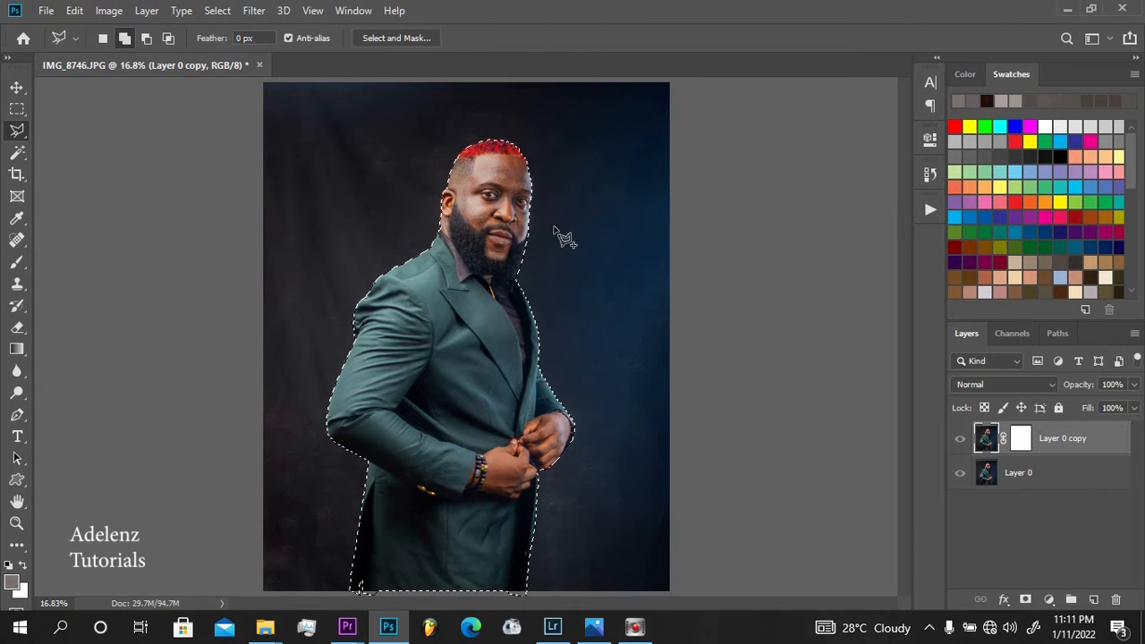
right_click(555, 227)
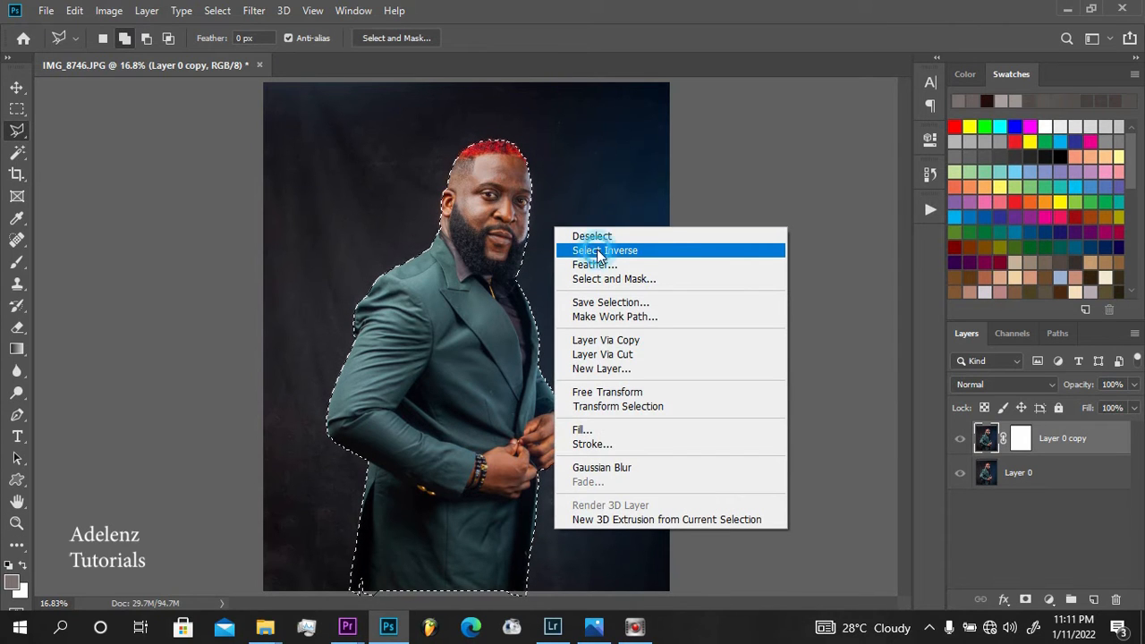
left_click(601, 251)
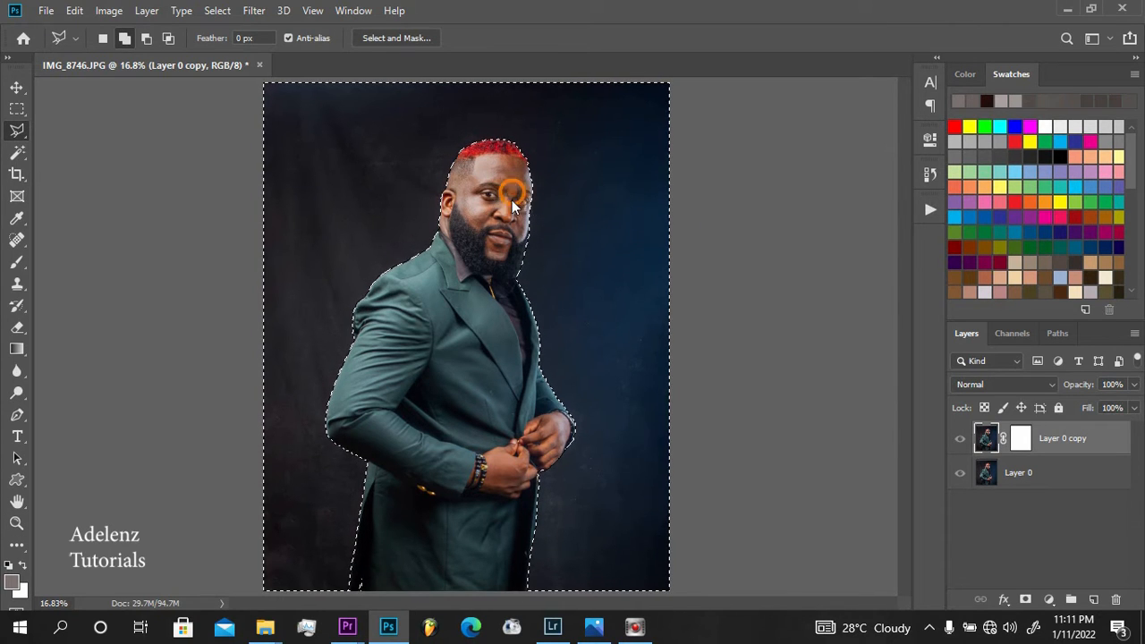
Feather the backdrop selection by 4 pixels and cut the selected backdrop out of Layer 0 copy
right_click(513, 191)
left_click(542, 224)
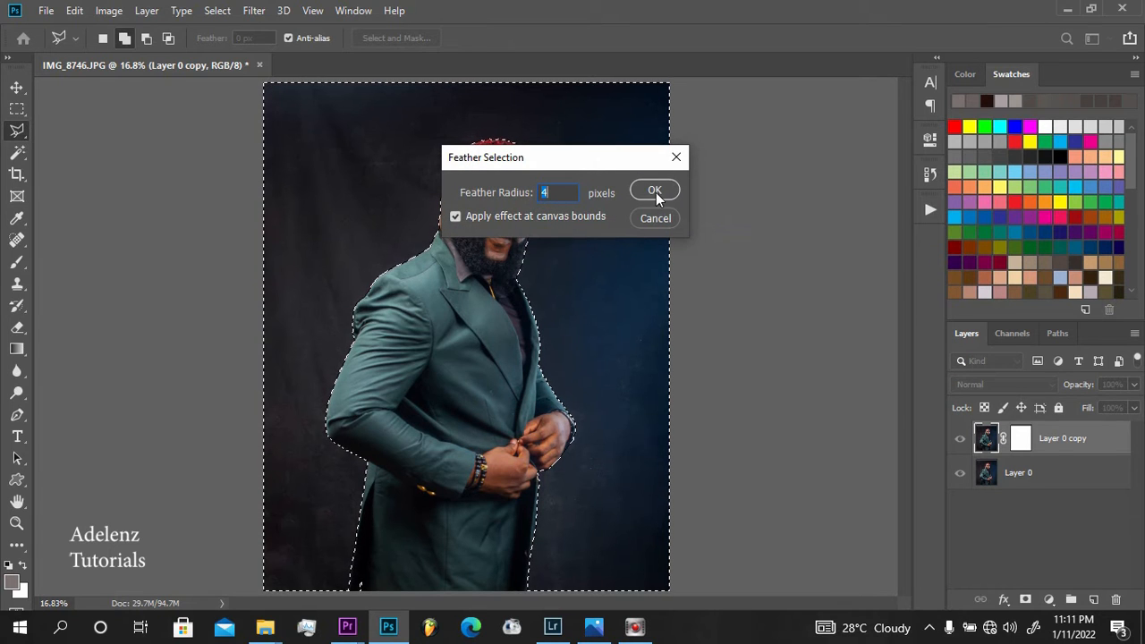
left_click(654, 192)
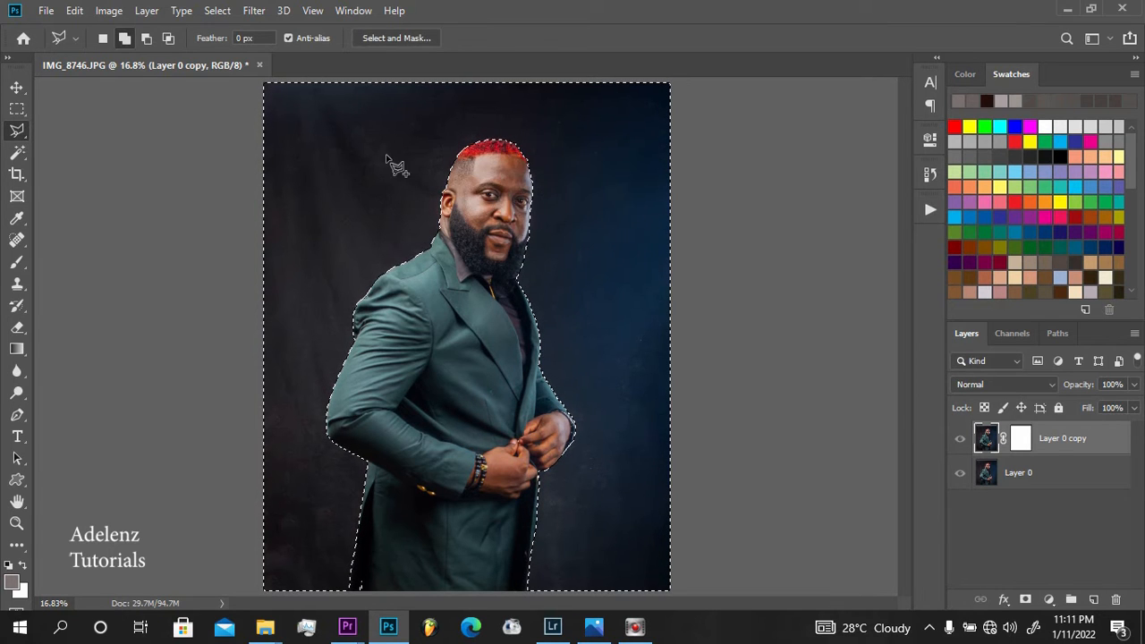
left_click(74, 11)
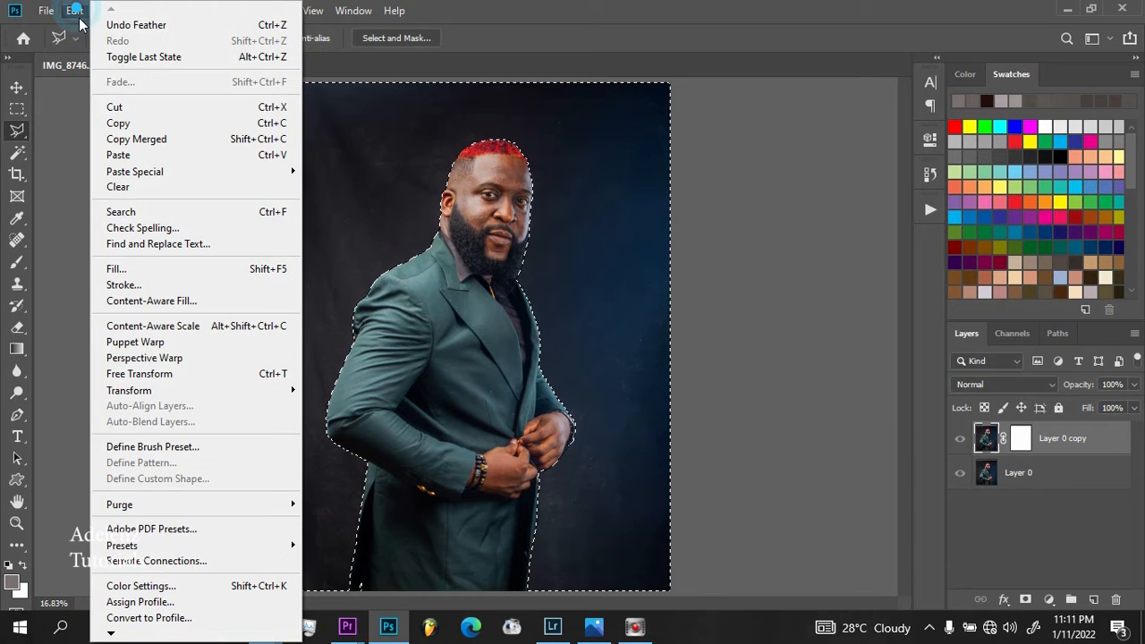
left_click(141, 107)
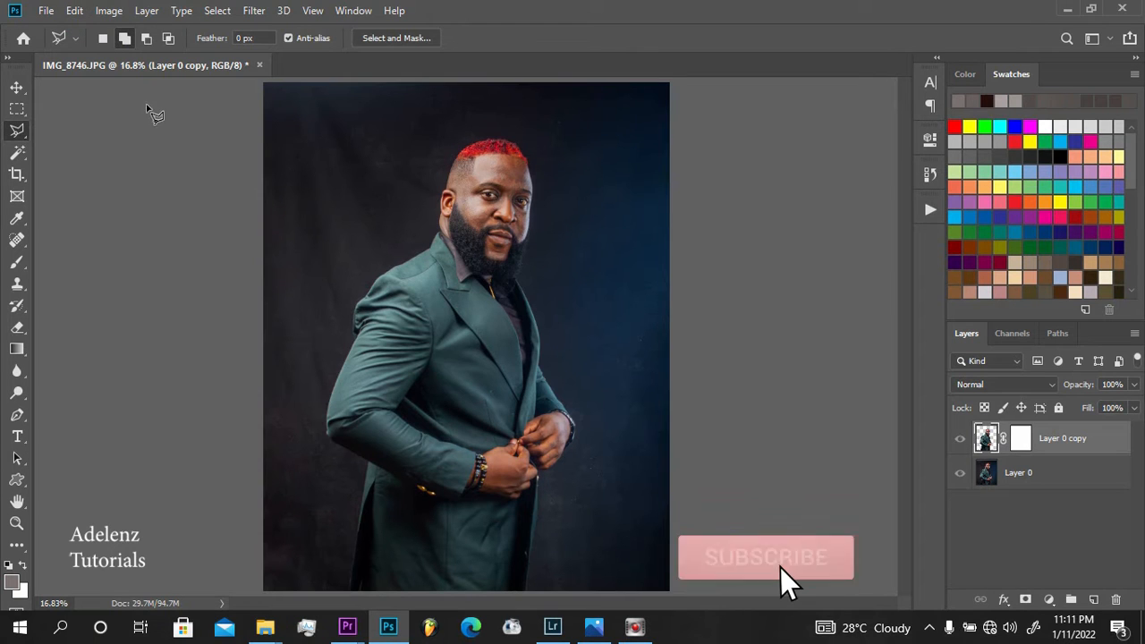
Paste the cut backdrop onto its own layer and soften it with a Gaussian Blur of about 100 pixels radius
left_click(75, 10)
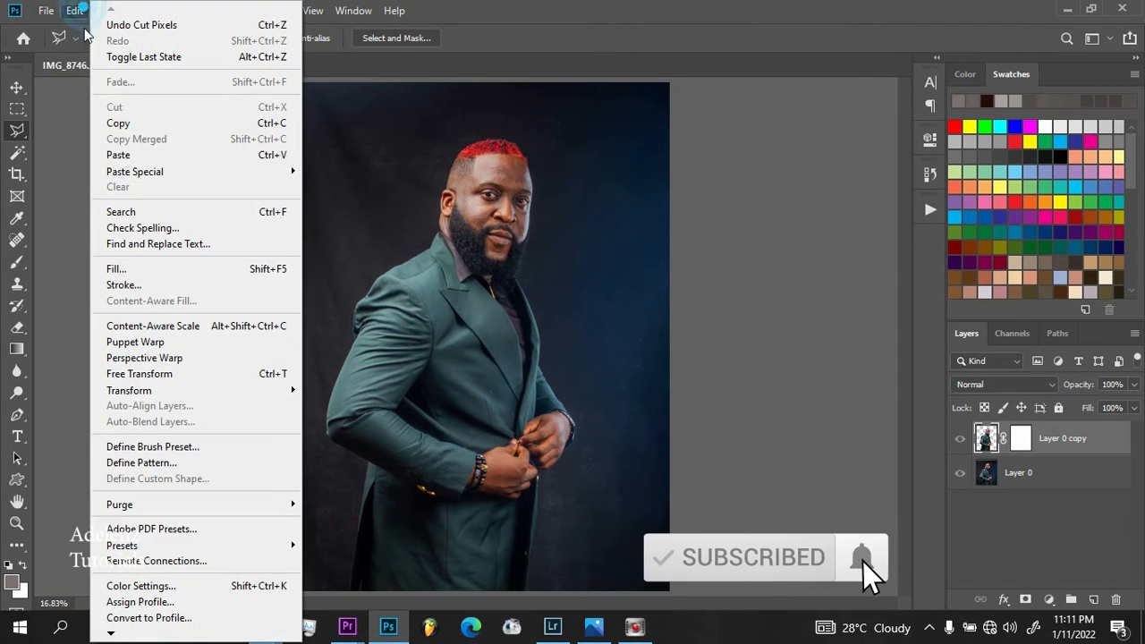
left_click(121, 155)
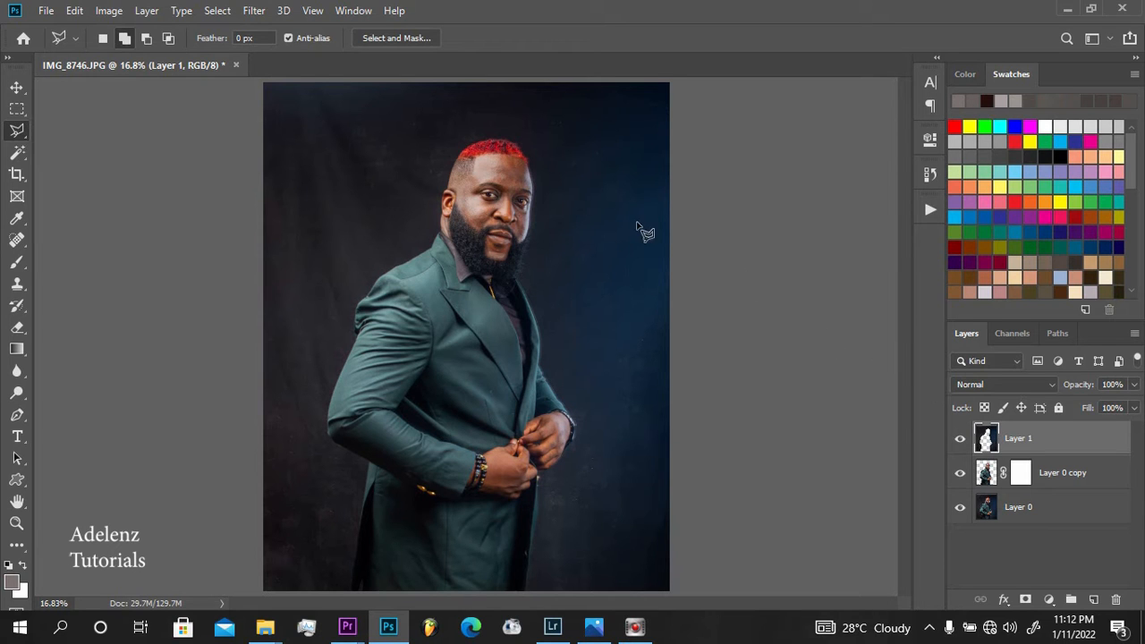
left_click(254, 11)
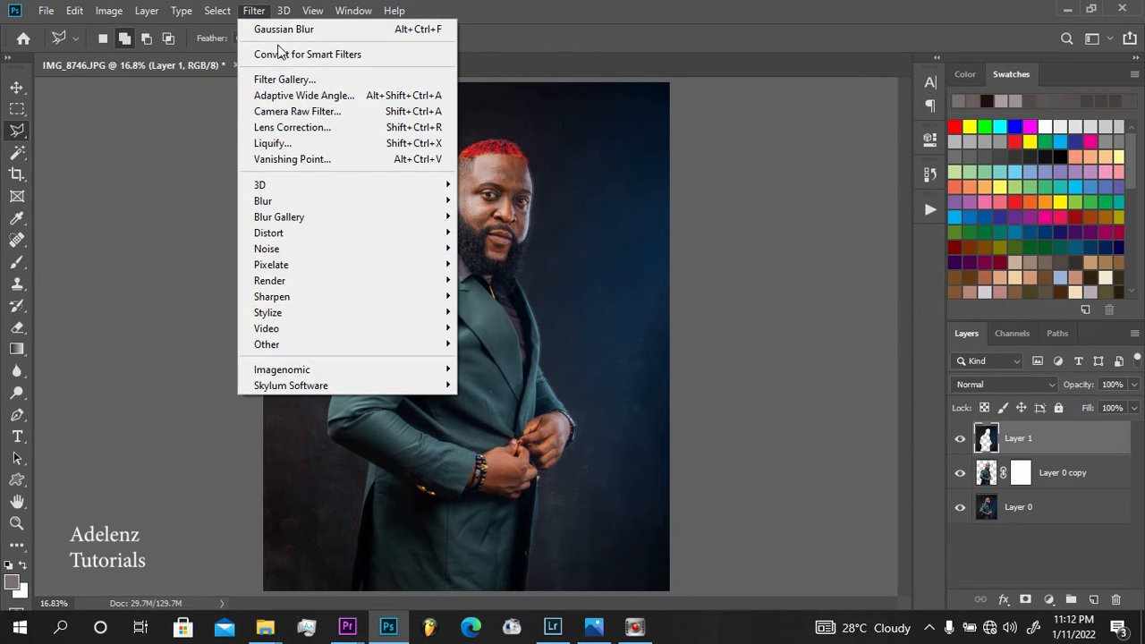
mouse_move(443, 200)
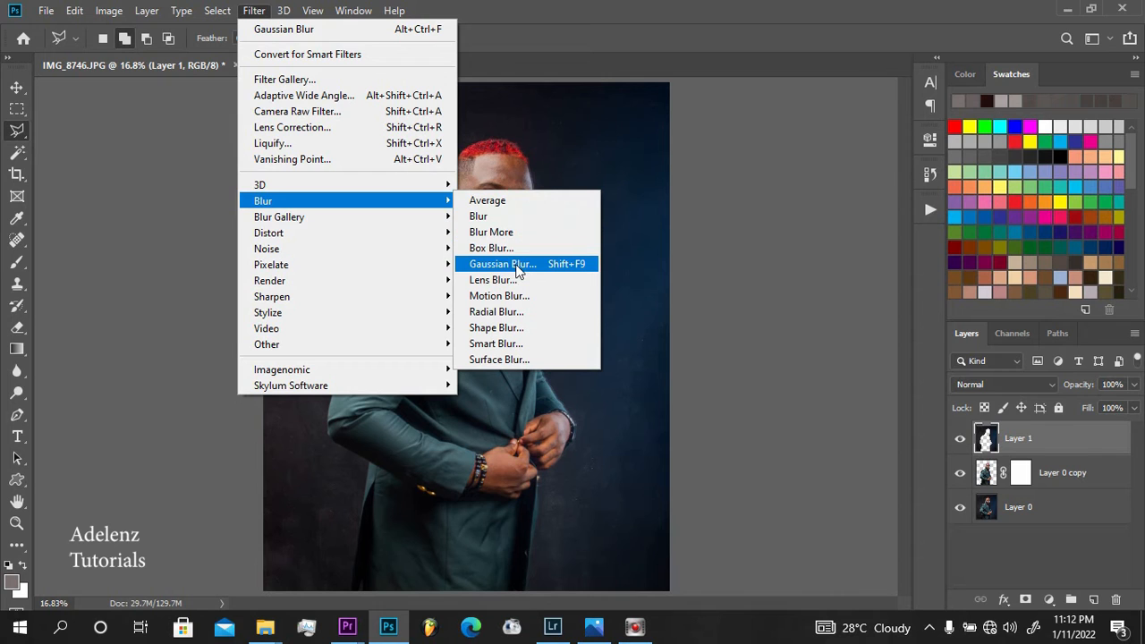
left_click(524, 265)
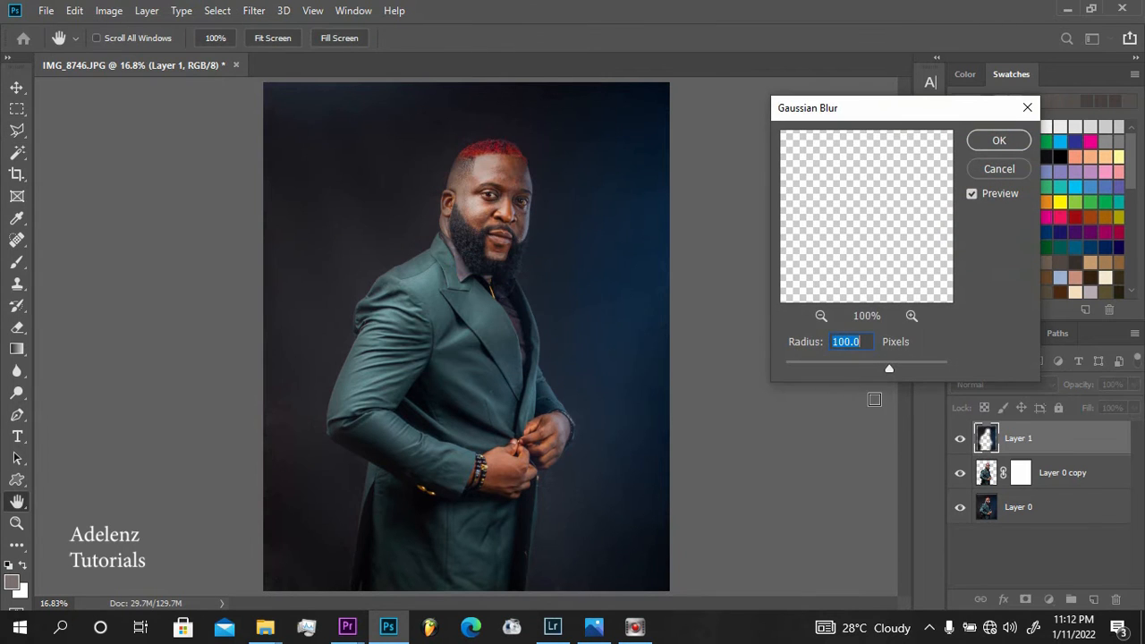
mouse_move(889, 368)
left_mouse_down()
mouse_move(873, 373)
mouse_move(907, 372)
mouse_move(891, 370)
left_mouse_up()
left_click(990, 143)
key("l")
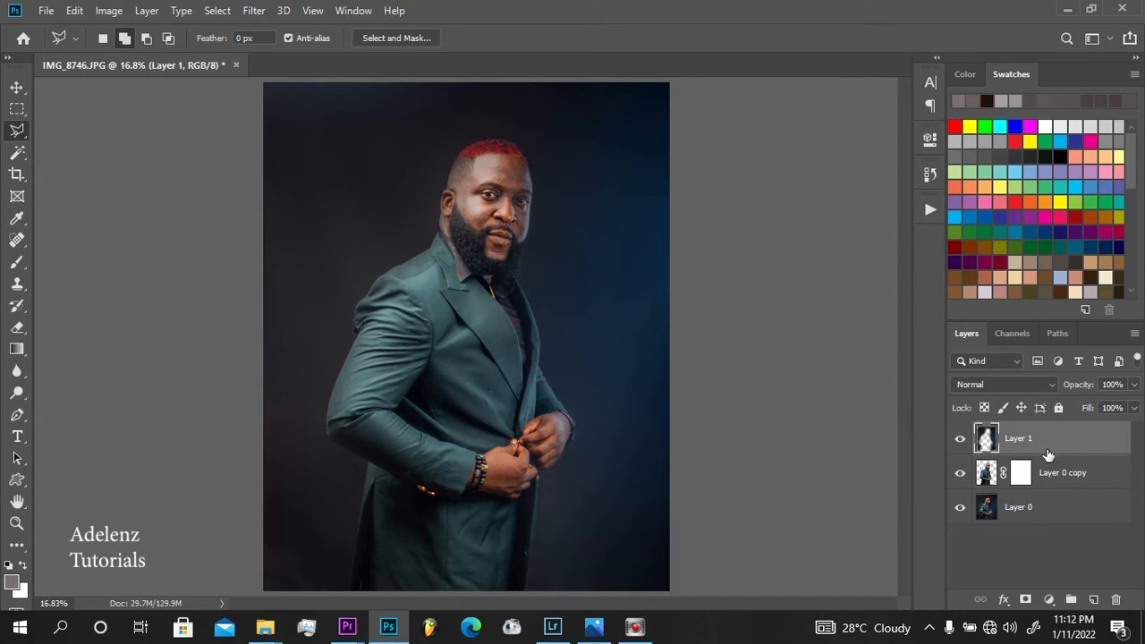
Move the blurred backdrop layer directly below Layer 0 copy and add a new empty layer above it
left_click_drag(1035, 438, 1035, 483)
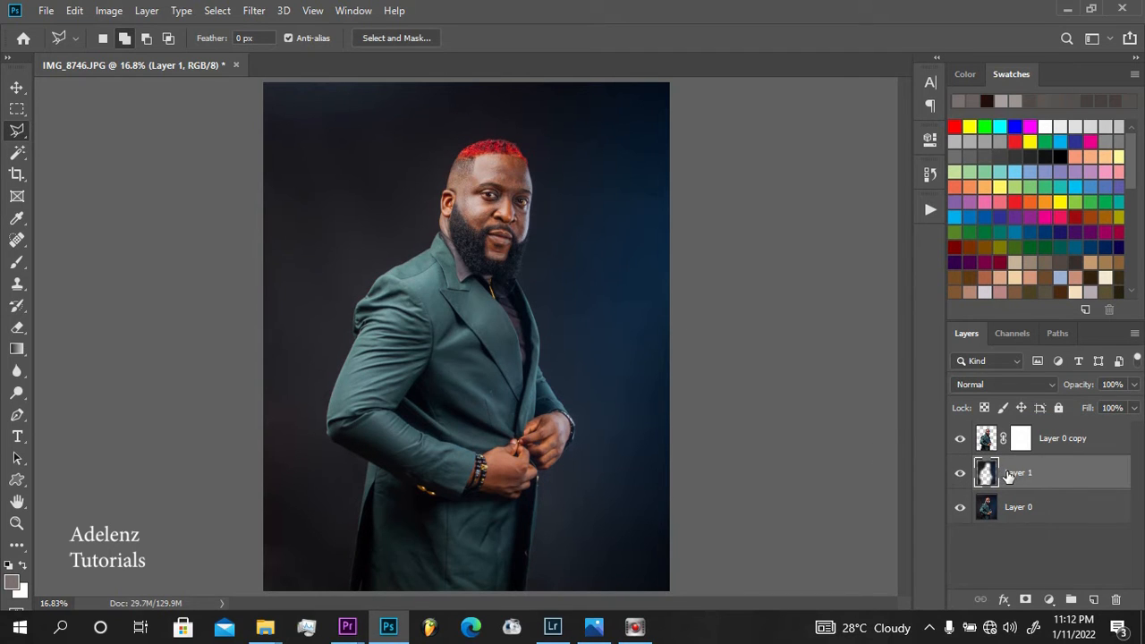
mouse_move(1008, 475)
left_mouse_down()
mouse_move(1019, 433)
mouse_move(1010, 444)
mouse_move(1028, 435)
mouse_move(1015, 483)
left_mouse_up()
left_click(1093, 599)
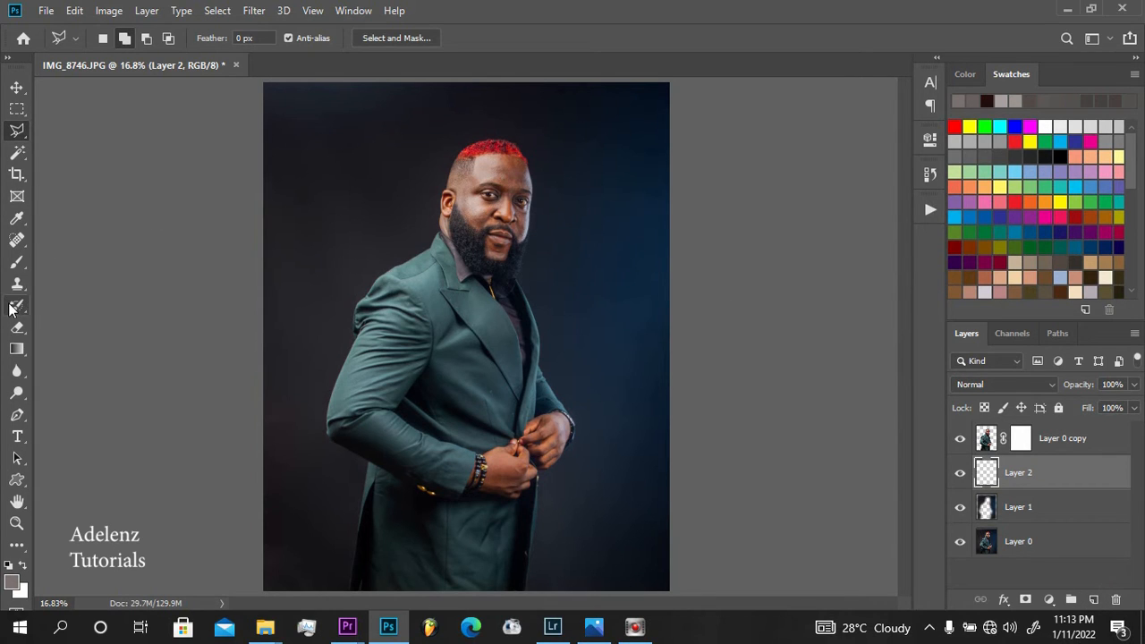
Set up the Brush tool with 40% opacity, 45% flow and a size of 600 pixels
left_click(17, 263)
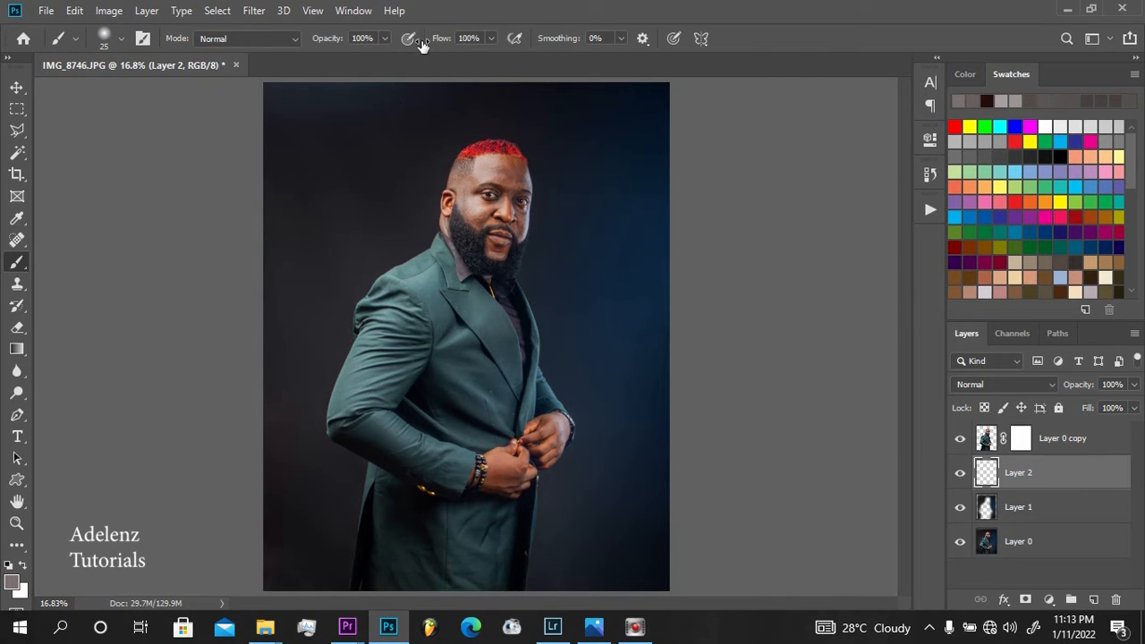
mouse_move(442, 42)
left_mouse_down()
mouse_move(391, 58)
mouse_move(329, 41)
mouse_move(286, 65)
mouse_move(296, 63)
left_mouse_up()
left_click_drag(431, 39, 443, 43)
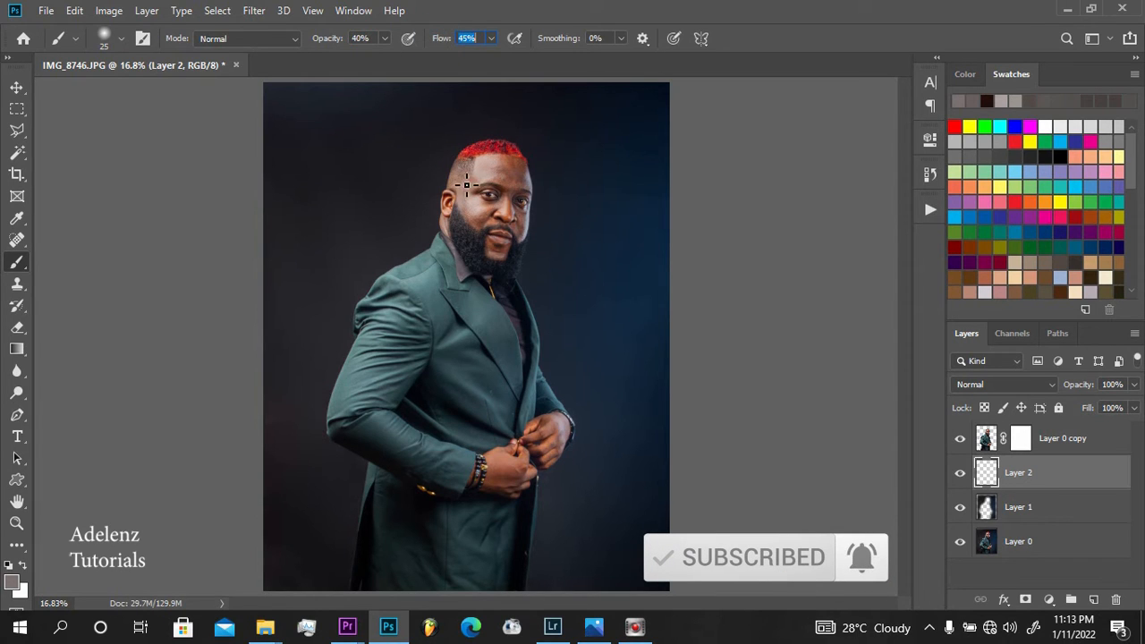
key("bracketright")
key("bracketright")
key("bracketright")
key("bracketright")
key("bracketright")
key("bracketright")
key("bracketright")
key("bracketright")
key("bracketright")
key("bracketright")
key("bracketright")
key("bracketright")
key("bracketright")
key("bracketright")
key("bracketright")
key("bracketright")
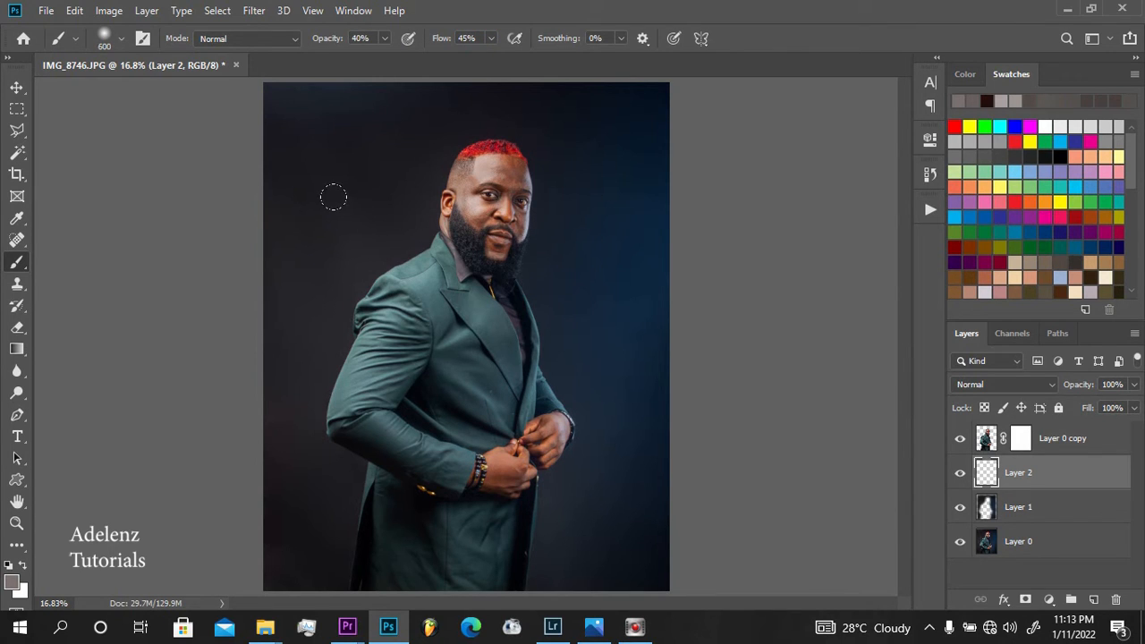
Sample dark grey and blue tones from the backdrop and paint them over its uneven upper areas on the new layer
left_click(352, 210, "alt")
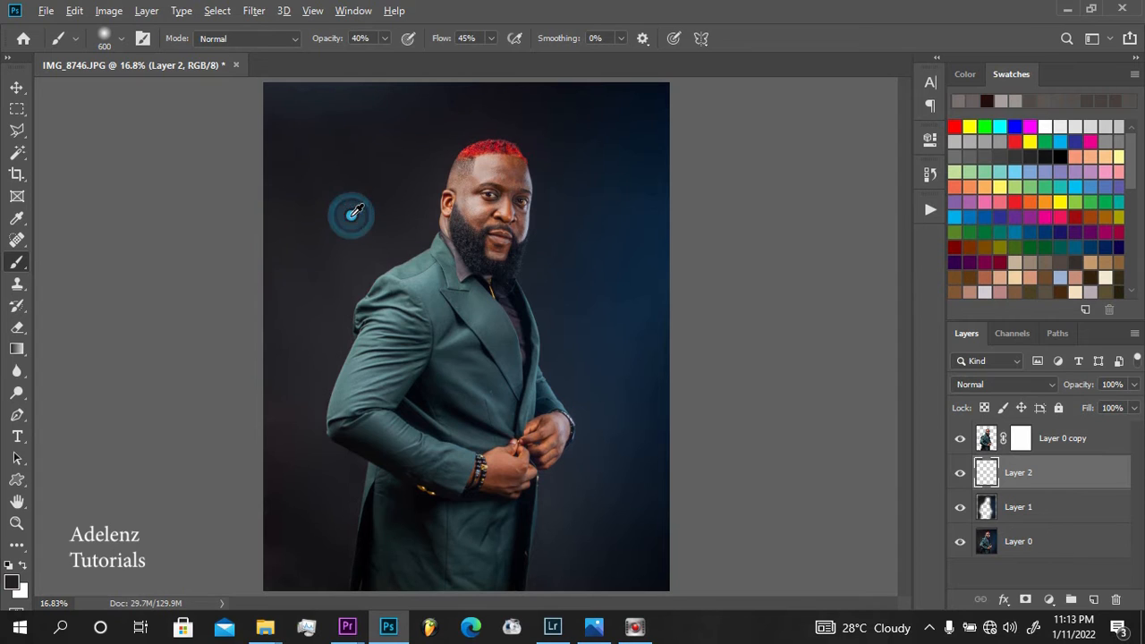
left_click(352, 211, "alt")
left_click(352, 212, "alt")
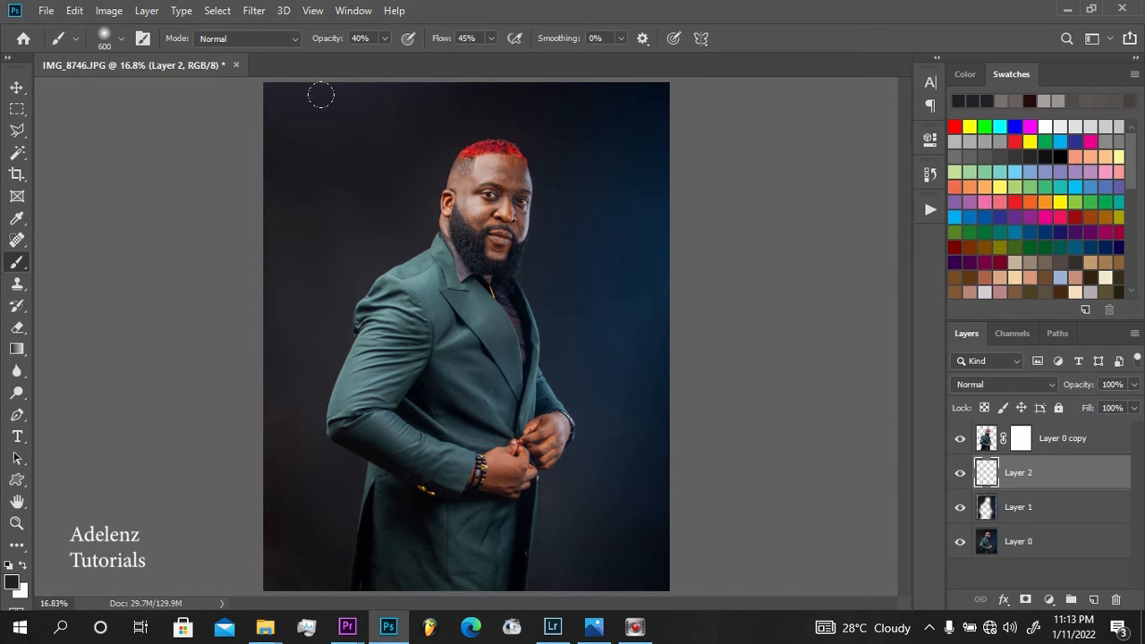
left_click(323, 168, "alt")
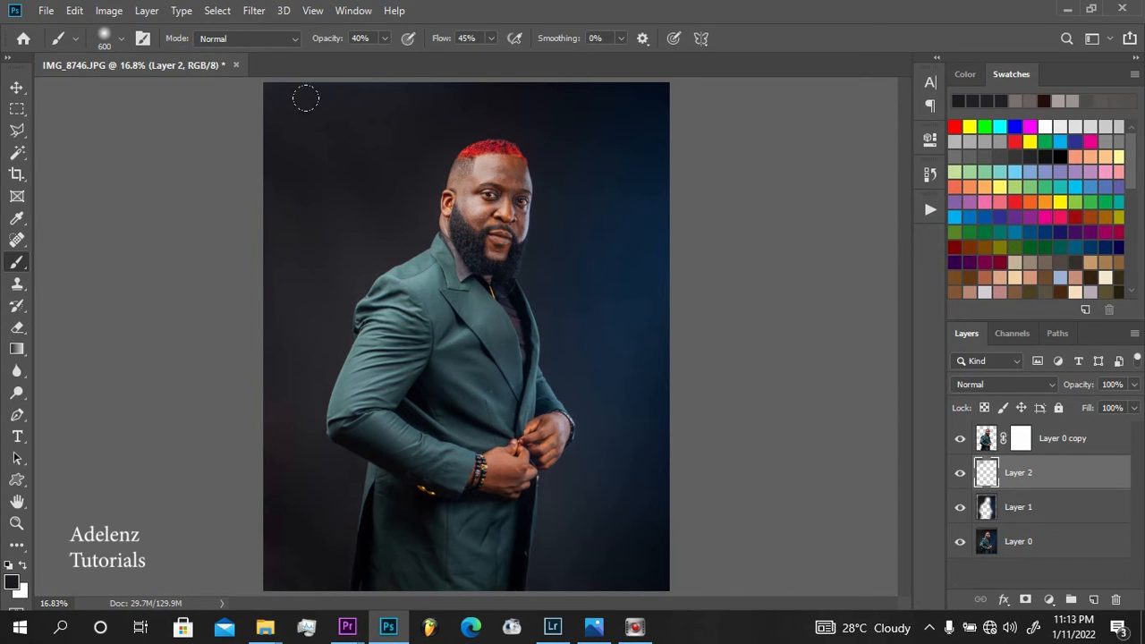
left_click(364, 143, "alt")
left_click(632, 128)
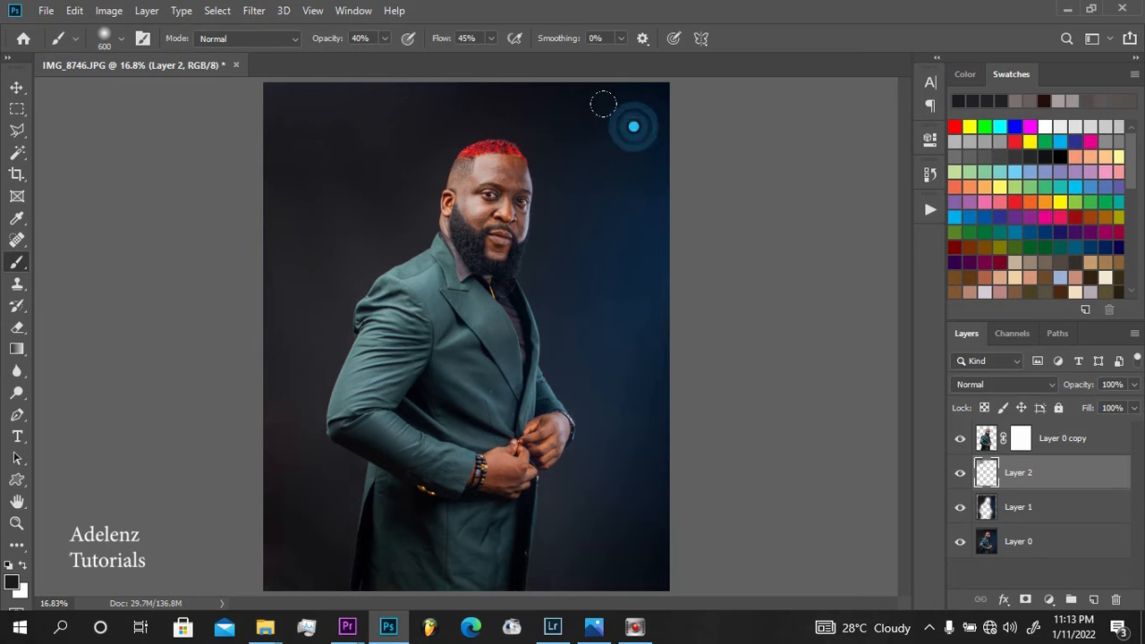
left_click(626, 283, "alt")
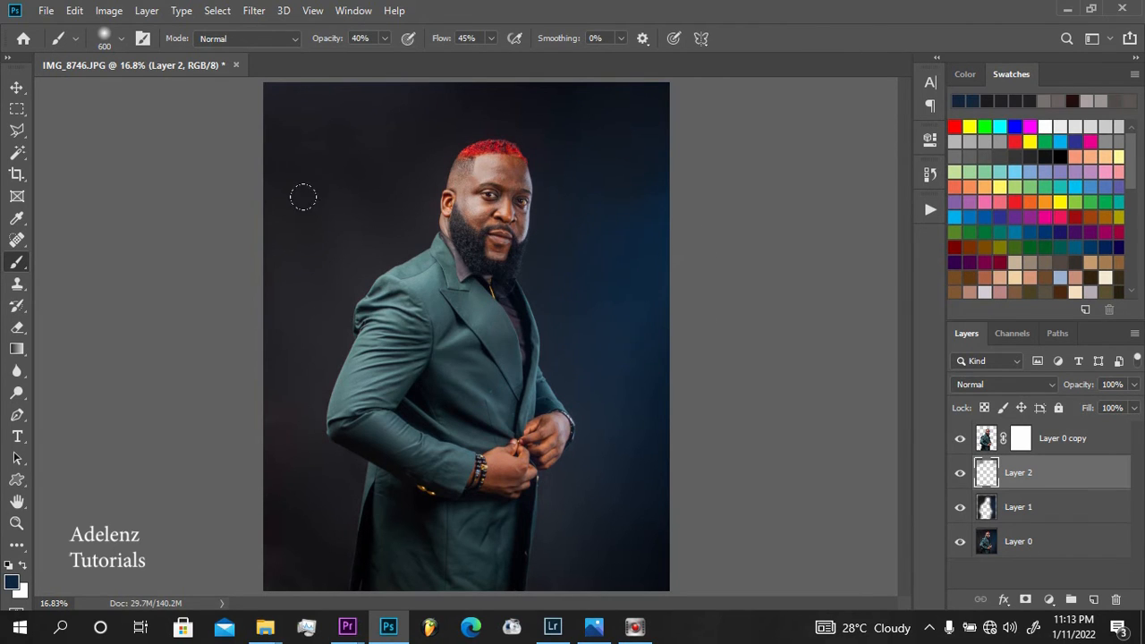
Paint dark grey sampled from the backdrop behind the man over the blue glow in front of his face, reducing the brush to 400 pixels
left_click(382, 220)
left_click(343, 240, "alt")
left_click(350, 220, "alt")
left_click(625, 224)
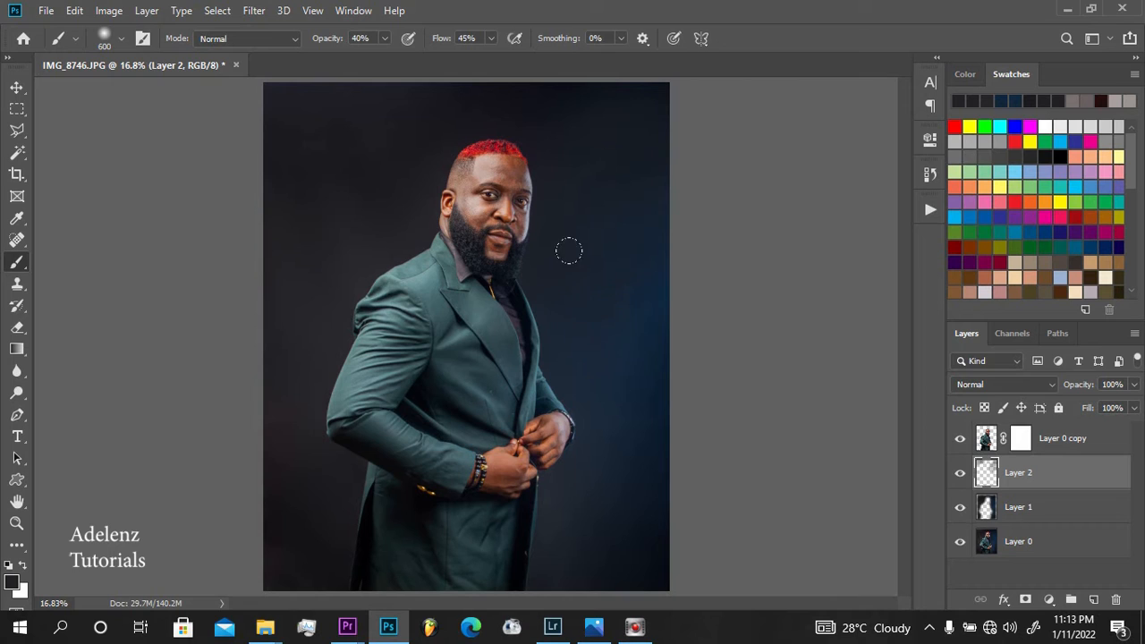
left_click(329, 241, "alt")
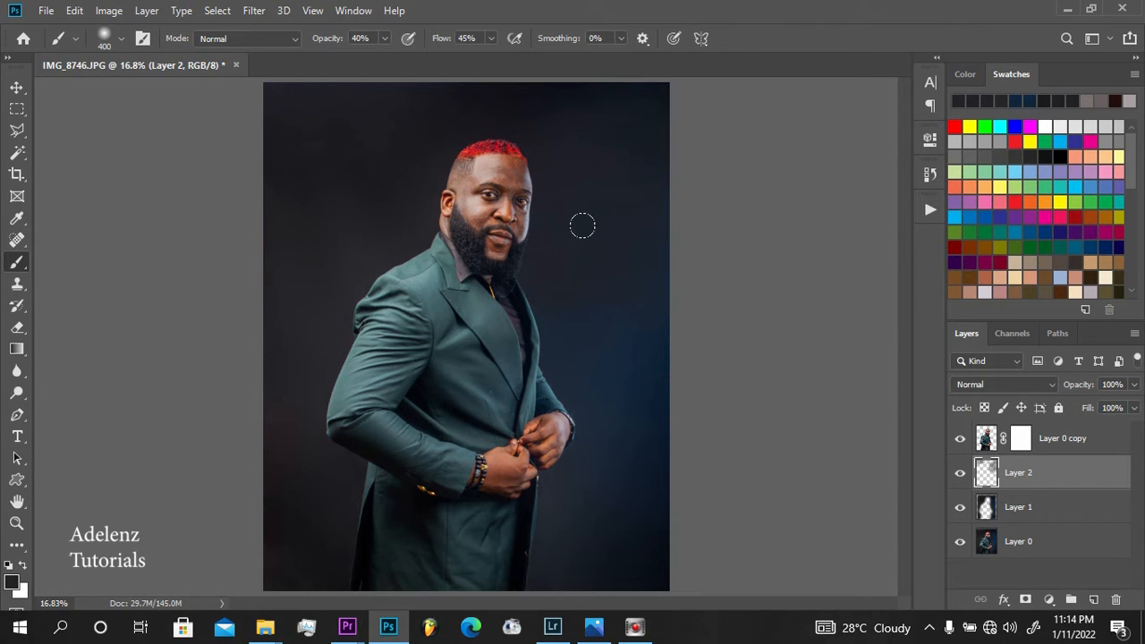
left_click(638, 230, "alt")
left_click(588, 202, "alt")
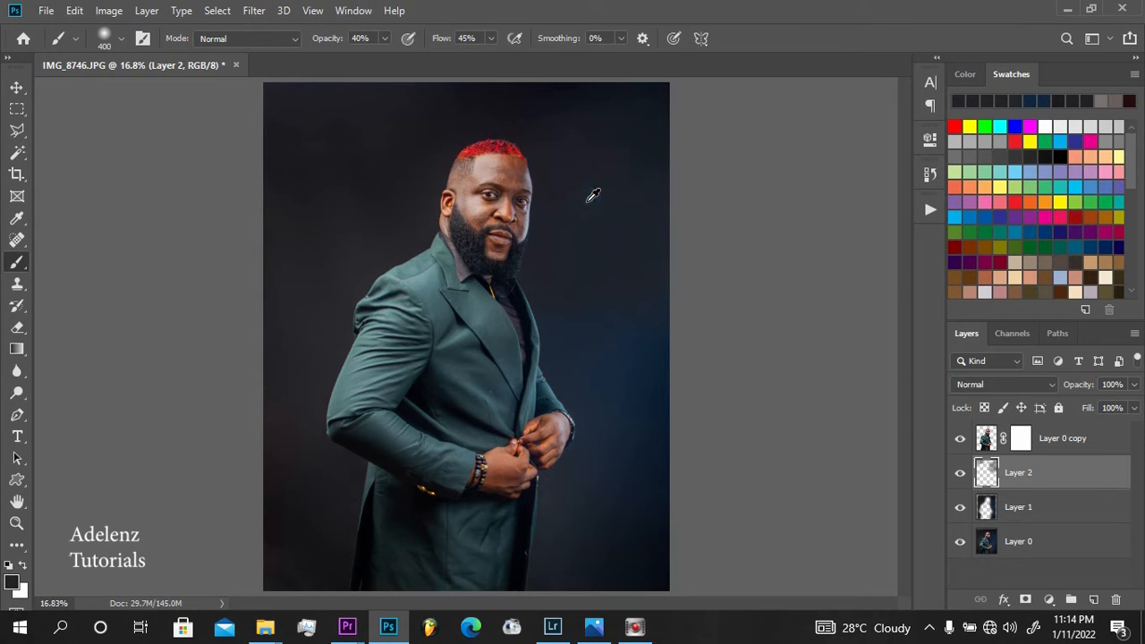
Extend the sampled dark grey down the backdrop in front of the jacket and hands to cover the remaining blue glow
mouse_move(569, 279)
left_mouse_down()
mouse_move(552, 358)
mouse_move(555, 327)
mouse_move(584, 356)
mouse_move(631, 329)
mouse_move(632, 314)
mouse_move(600, 343)
mouse_move(618, 312)
mouse_move(581, 313)
left_mouse_up()
mouse_move(631, 380)
left_mouse_down()
mouse_move(618, 439)
mouse_move(609, 417)
left_mouse_up()
left_click(340, 270, "alt")
left_click(345, 263, "alt")
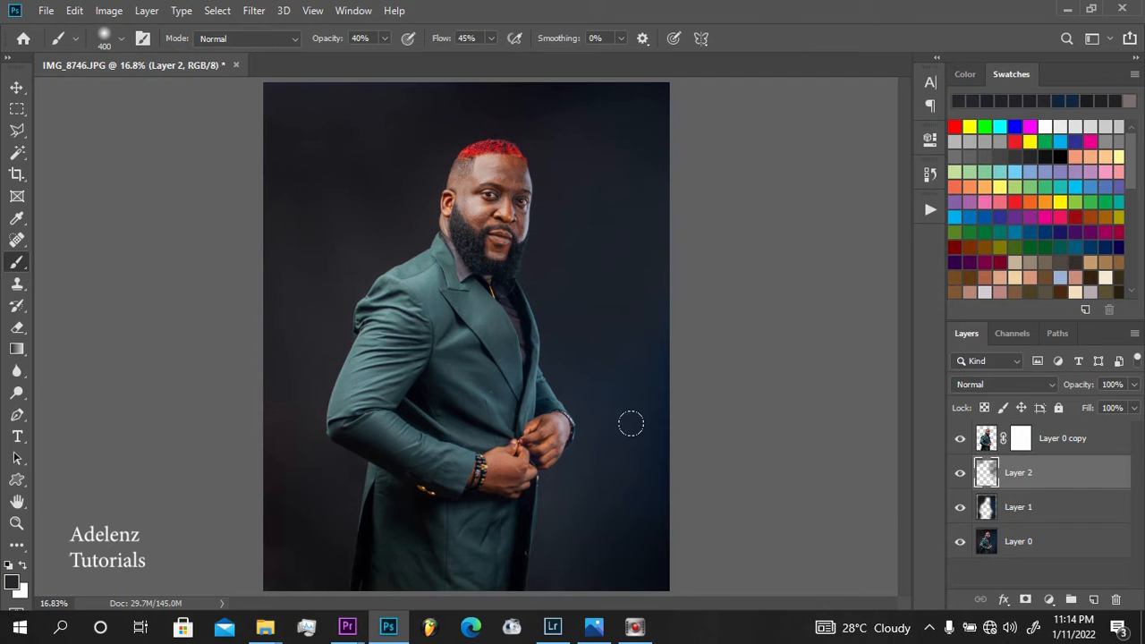
mouse_move(631, 423)
left_mouse_down()
mouse_move(644, 417)
mouse_move(649, 298)
left_mouse_up()
left_click(332, 230)
left_click(621, 412)
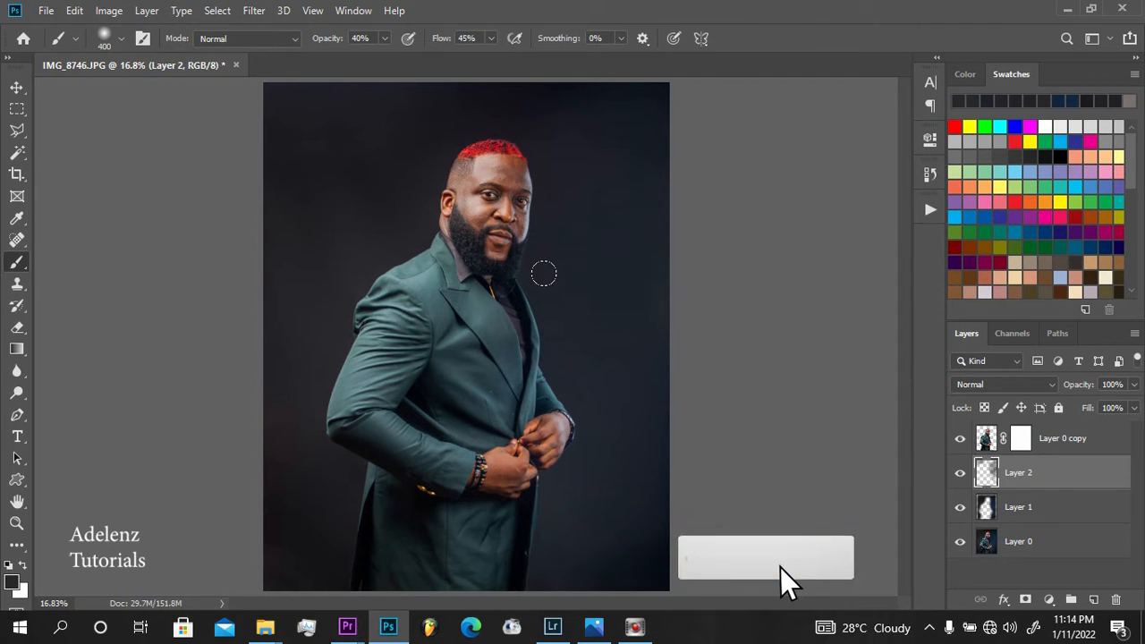
Sample dark tones near the face and even out the backdrop's top edge and the strip along the jacket's front
left_click(608, 134, "alt")
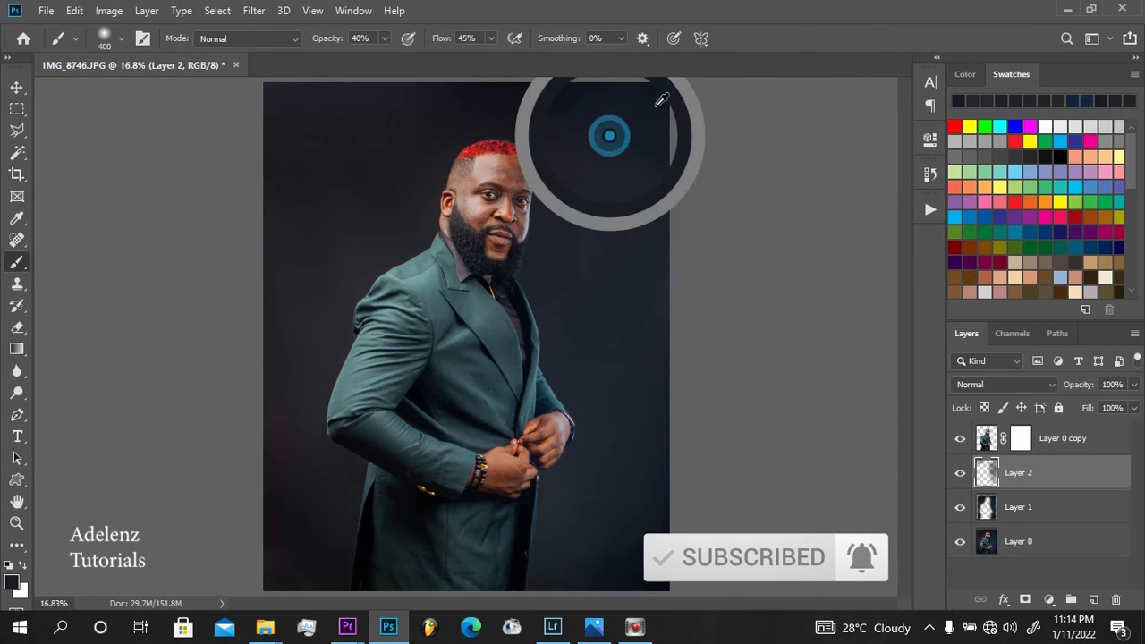
left_click(573, 233, "alt")
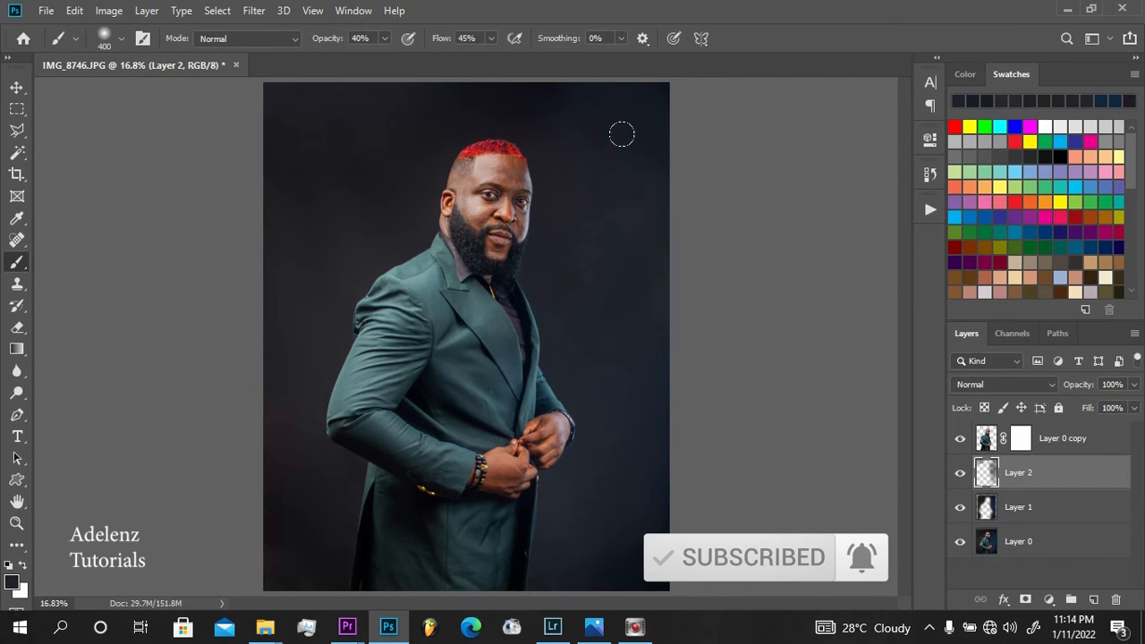
mouse_move(652, 103)
left_mouse_down()
mouse_move(586, 85)
mouse_move(526, 87)
left_mouse_up()
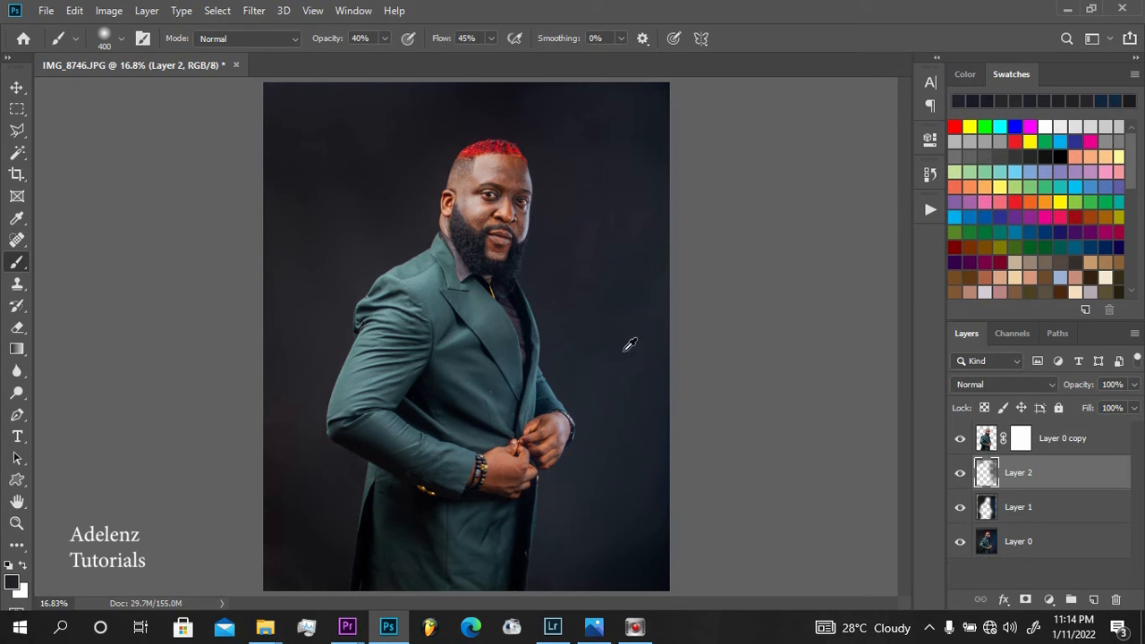
left_click_drag(543, 297, 564, 430)
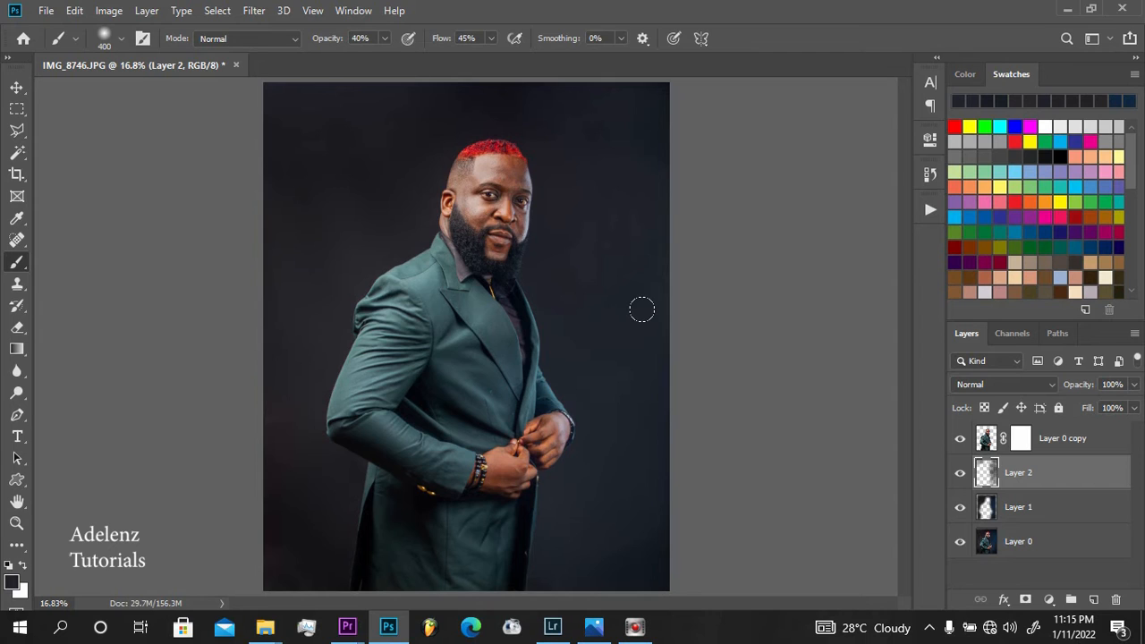
Compare the backdrop with and without the painted Layer 2, and merge Layer 2 down into Layer 1
left_click(960, 474)
left_click(961, 474)
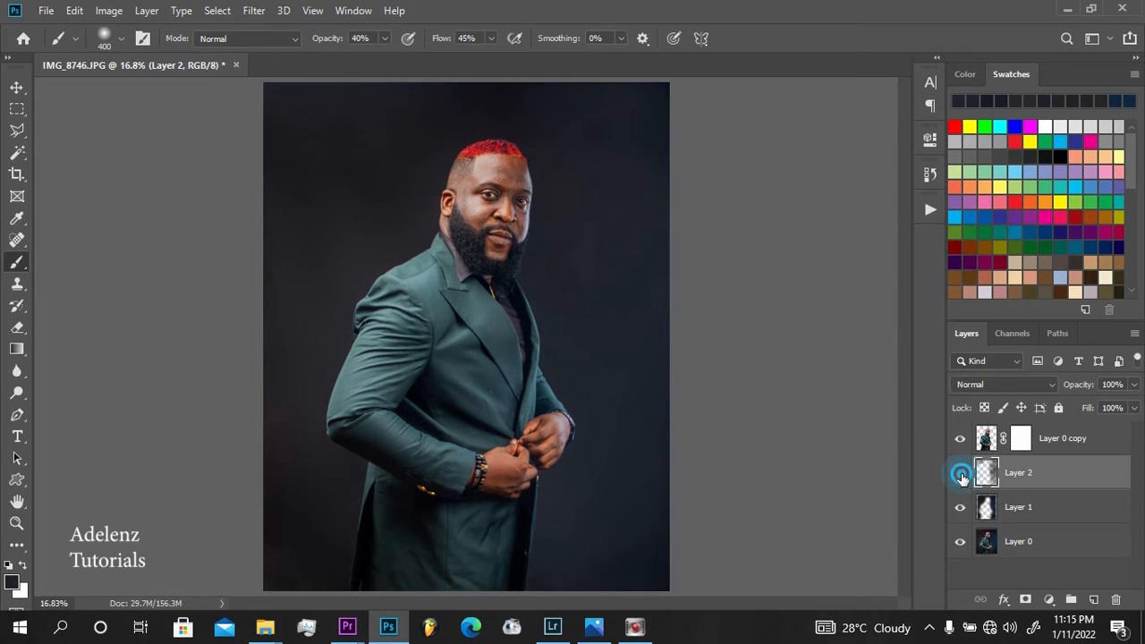
left_click(960, 474)
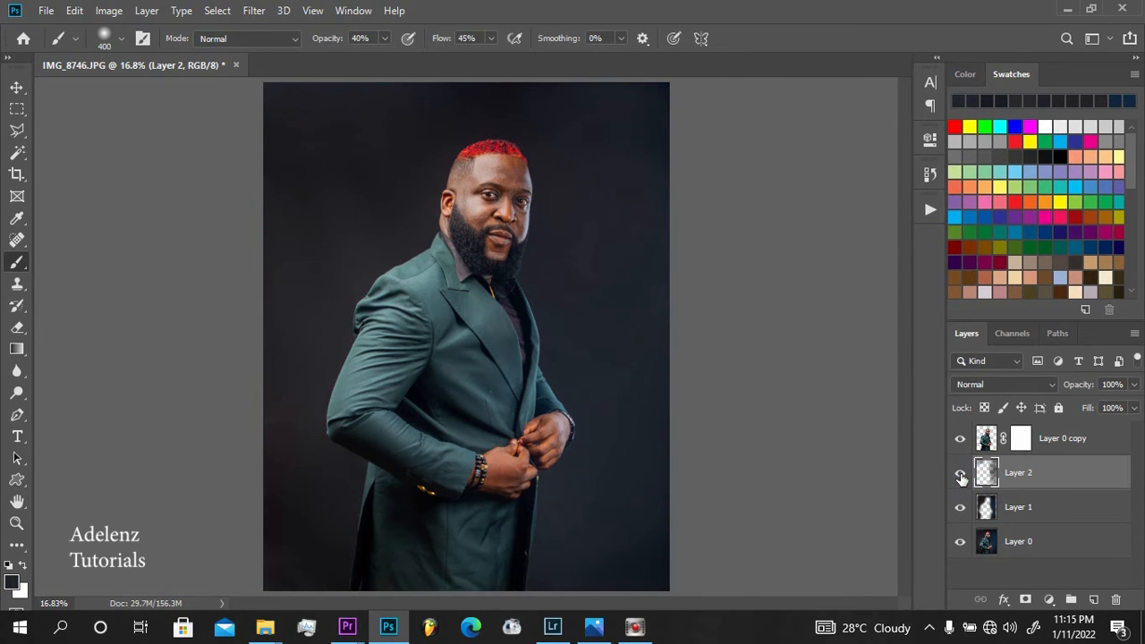
right_click(1031, 478)
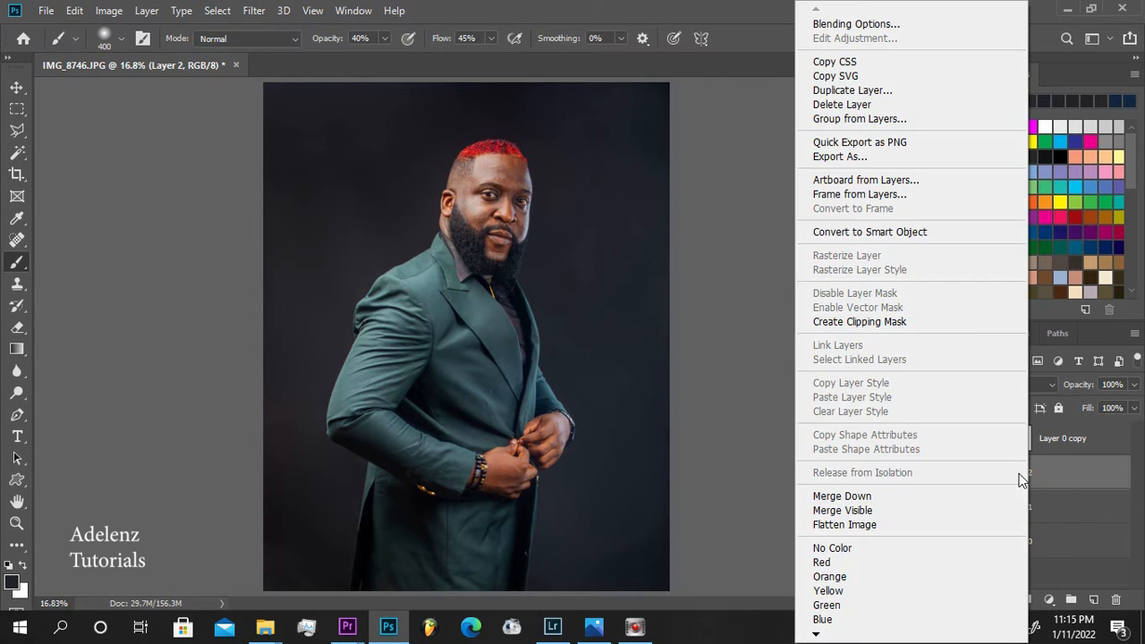
left_click(881, 497)
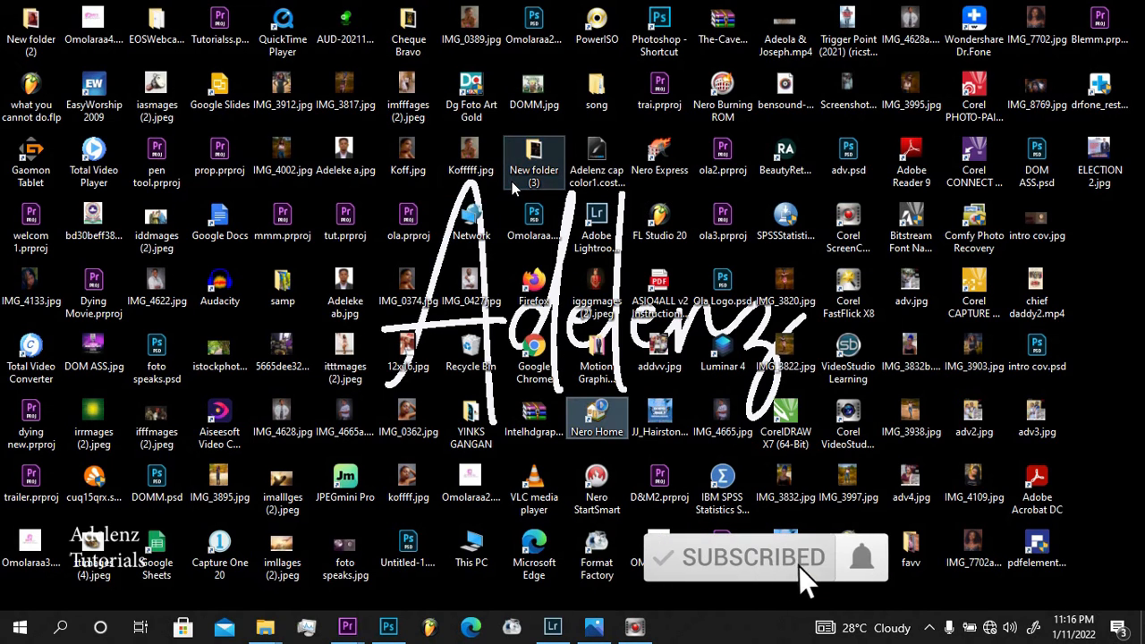
Place the upright dark grey texture JPG from the desktop's New folder (3) into the portrait, between Layer 0 copy and Layer 1
left_click(536, 156)
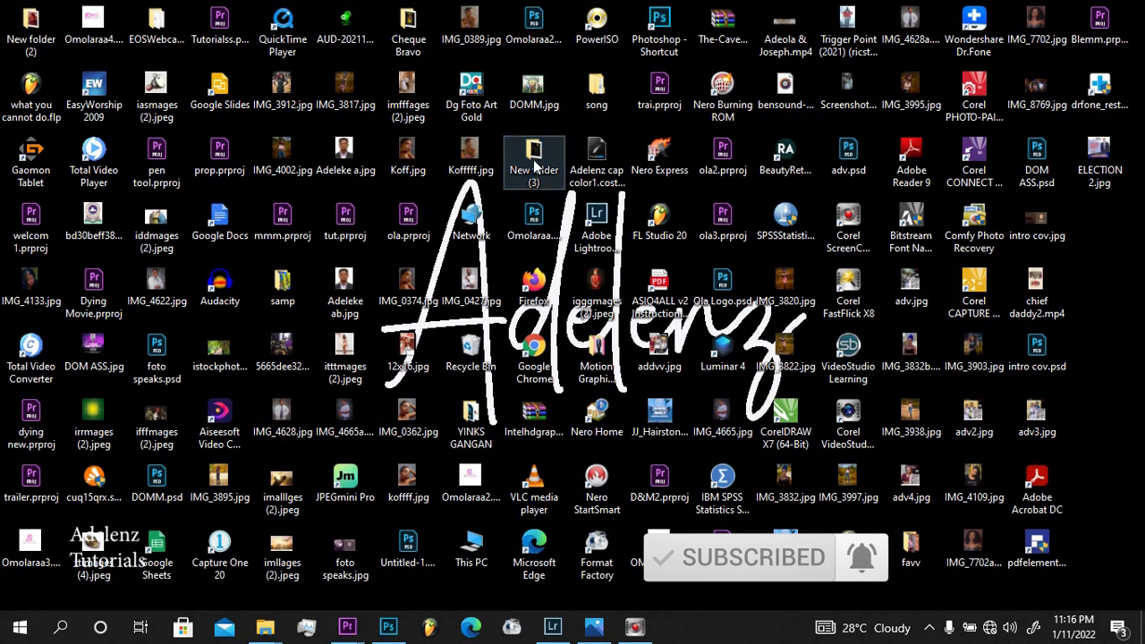
double_click(533, 168)
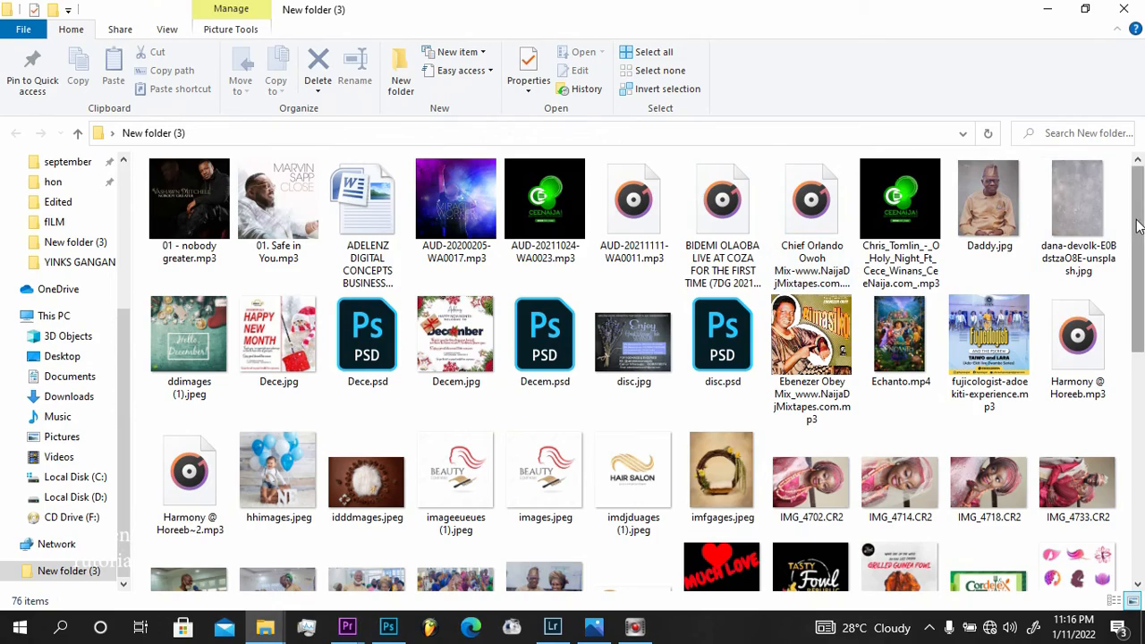
left_click_drag(1138, 226, 1140, 450)
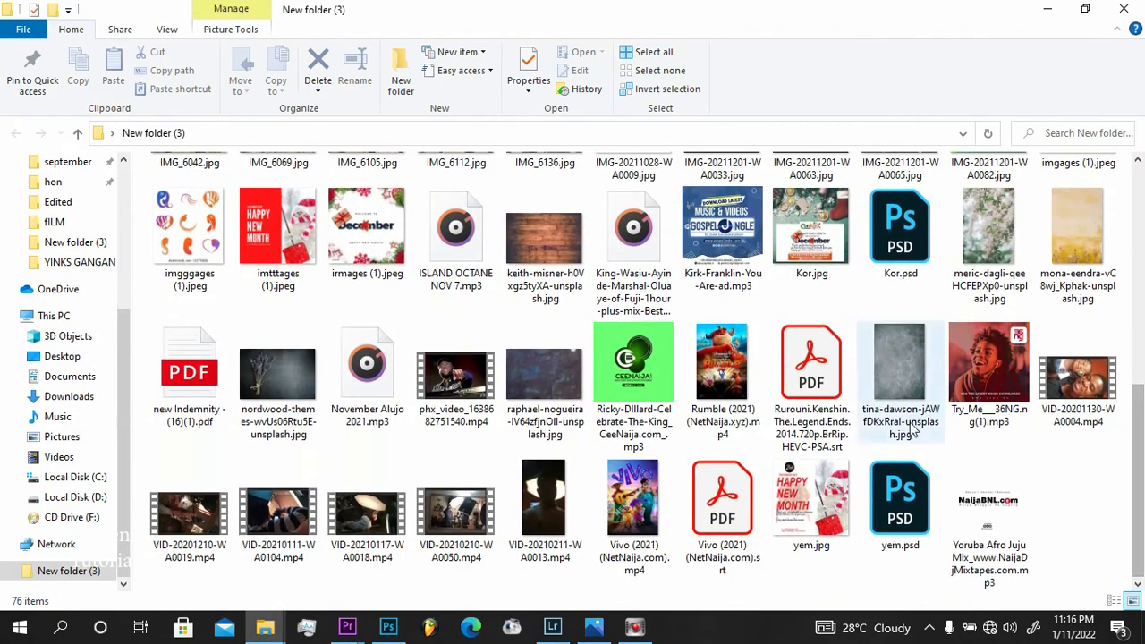
left_click(901, 358)
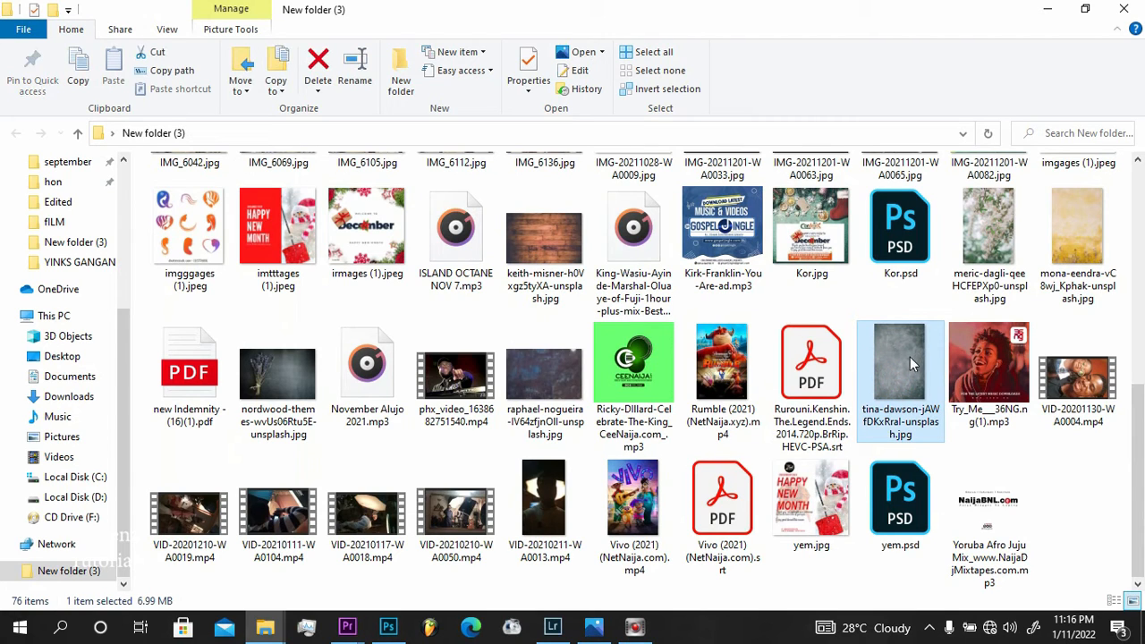
mouse_move(900, 356)
left_mouse_down()
mouse_move(626, 535)
mouse_move(453, 593)
mouse_move(394, 628)
mouse_move(402, 631)
mouse_move(531, 343)
mouse_move(560, 310)
left_mouse_up()
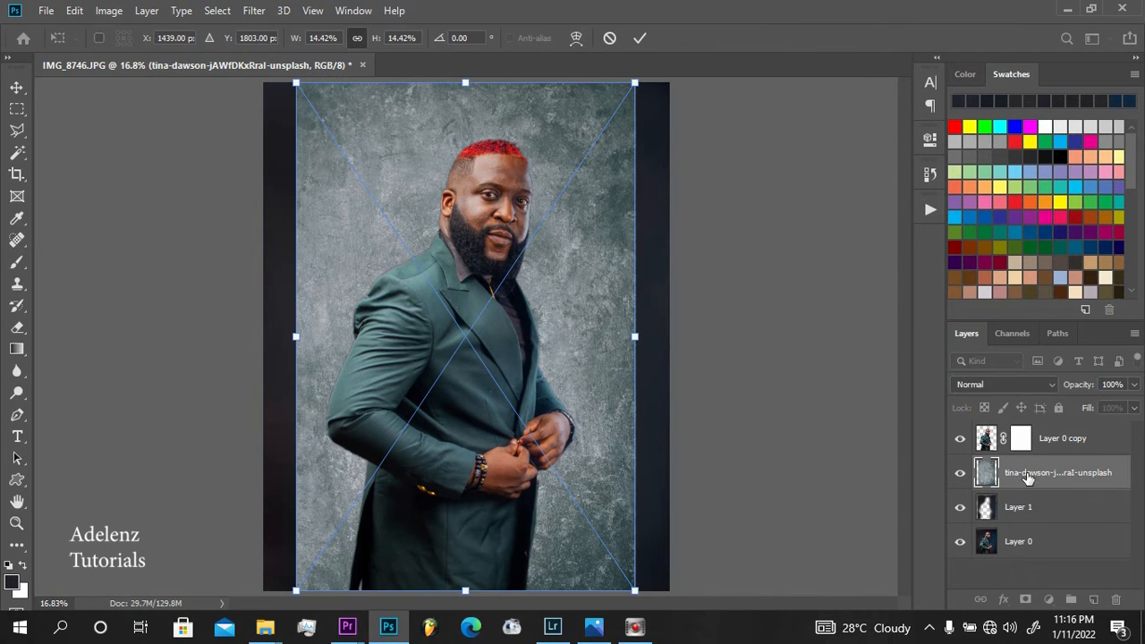
key("b")
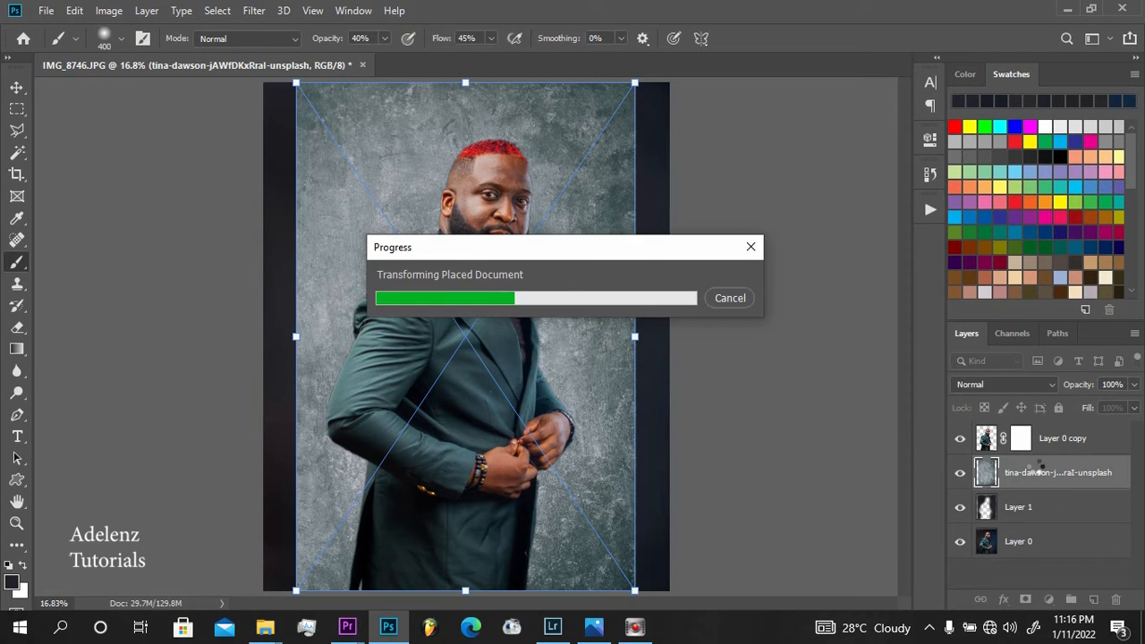
Rasterize the placed grey texture layer, then move and scale it to about 137.47% so it covers the whole canvas
right_click(1033, 474)
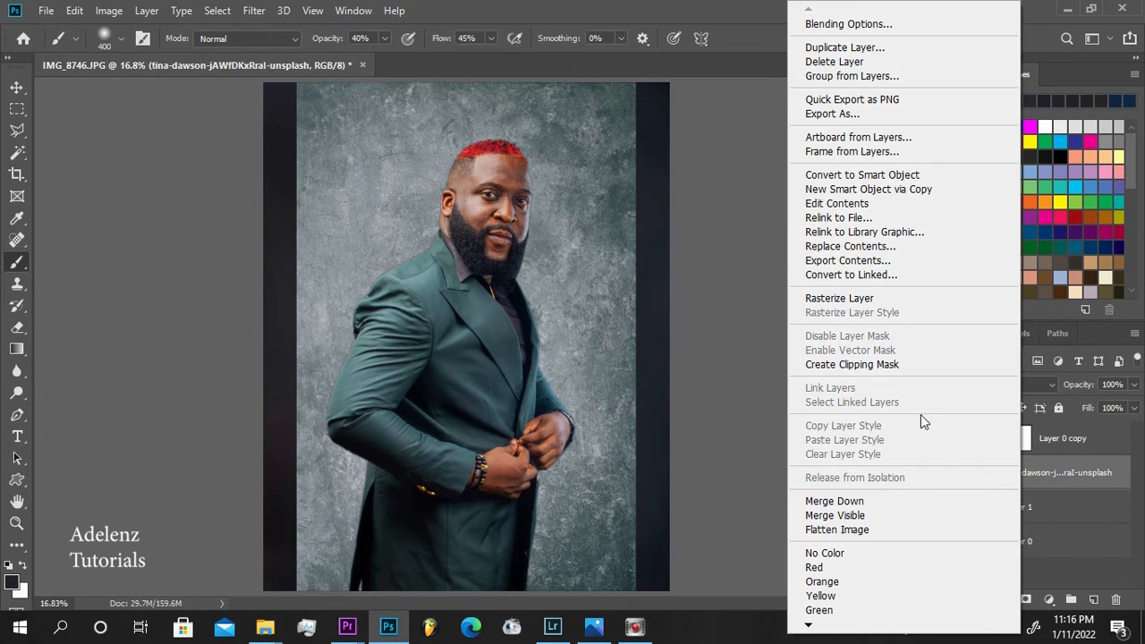
left_click(864, 301)
key("v")
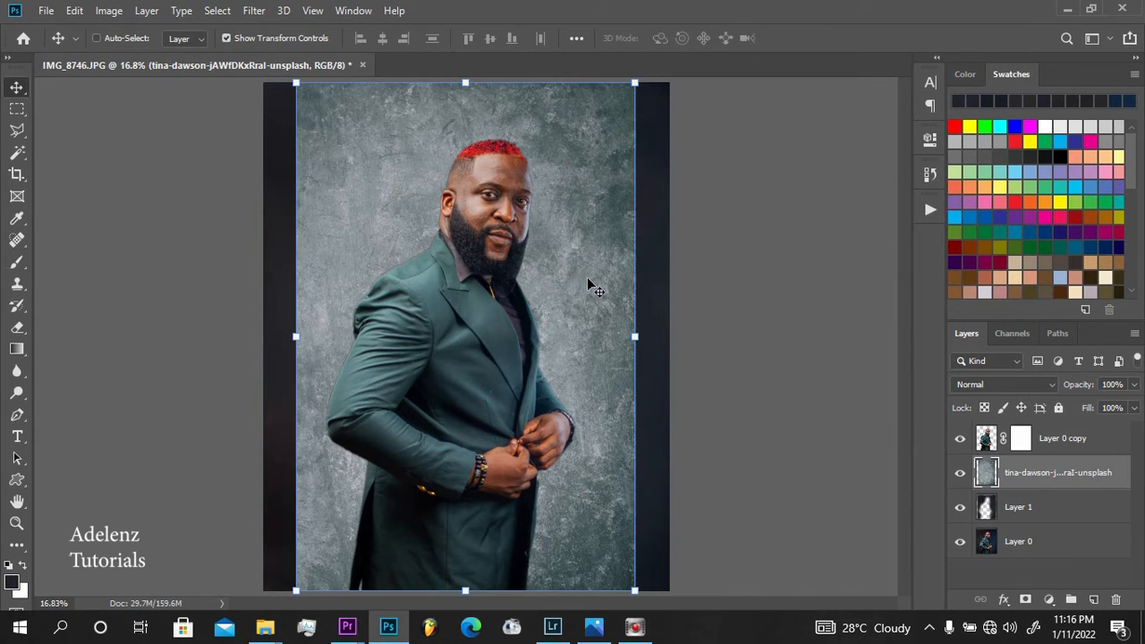
left_click_drag(577, 264, 519, 264)
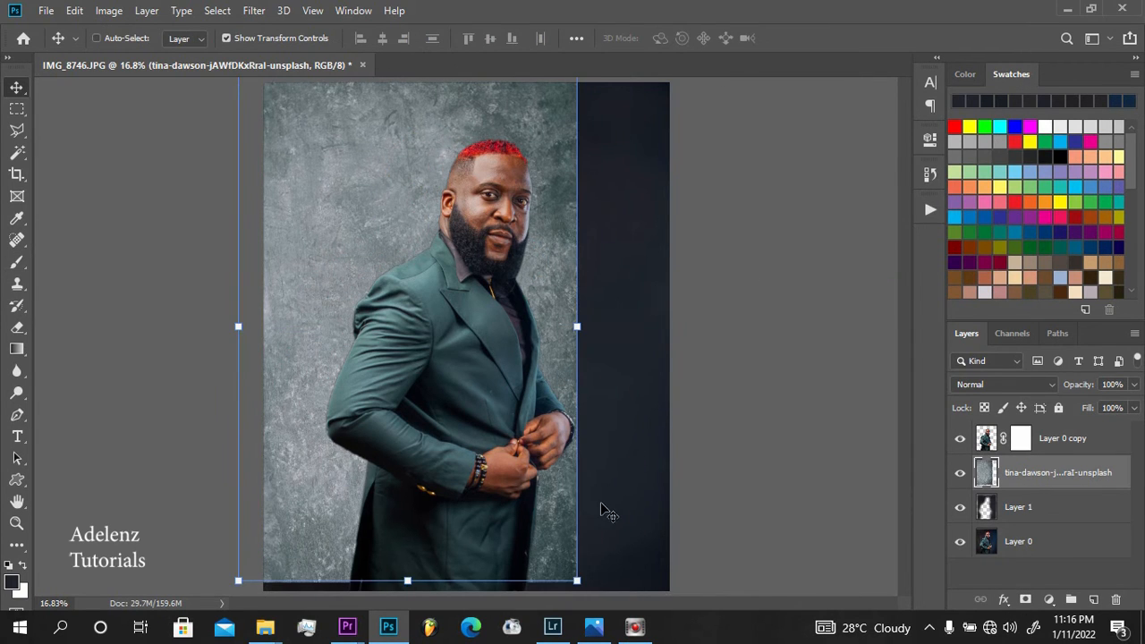
left_click_drag(580, 578, 599, 613)
left_click_drag(598, 344, 704, 344)
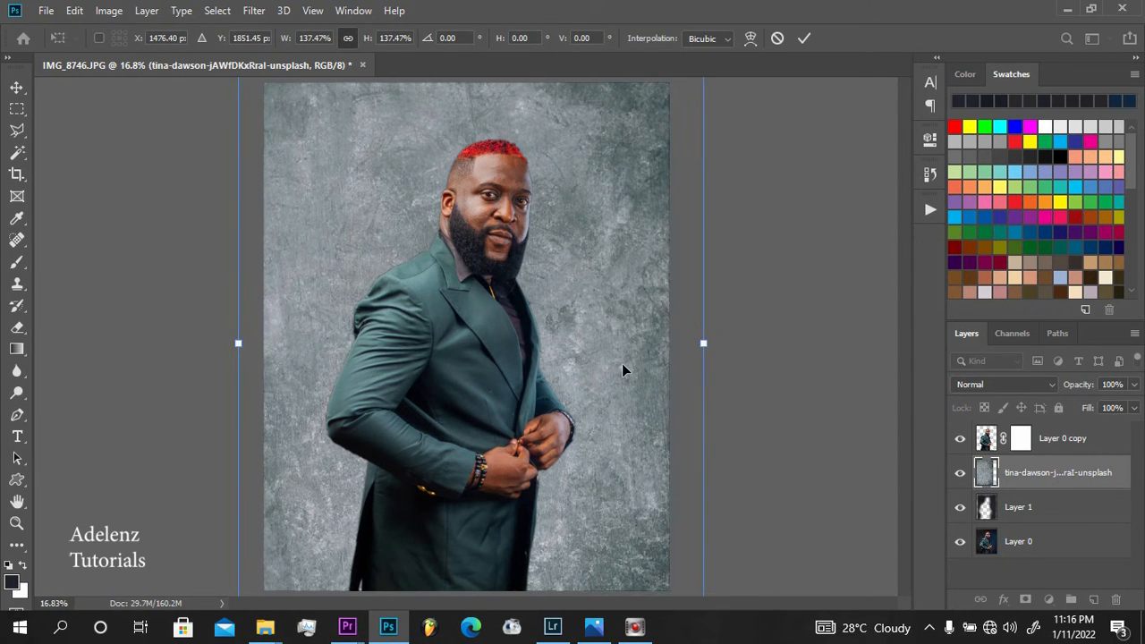
left_click(869, 398)
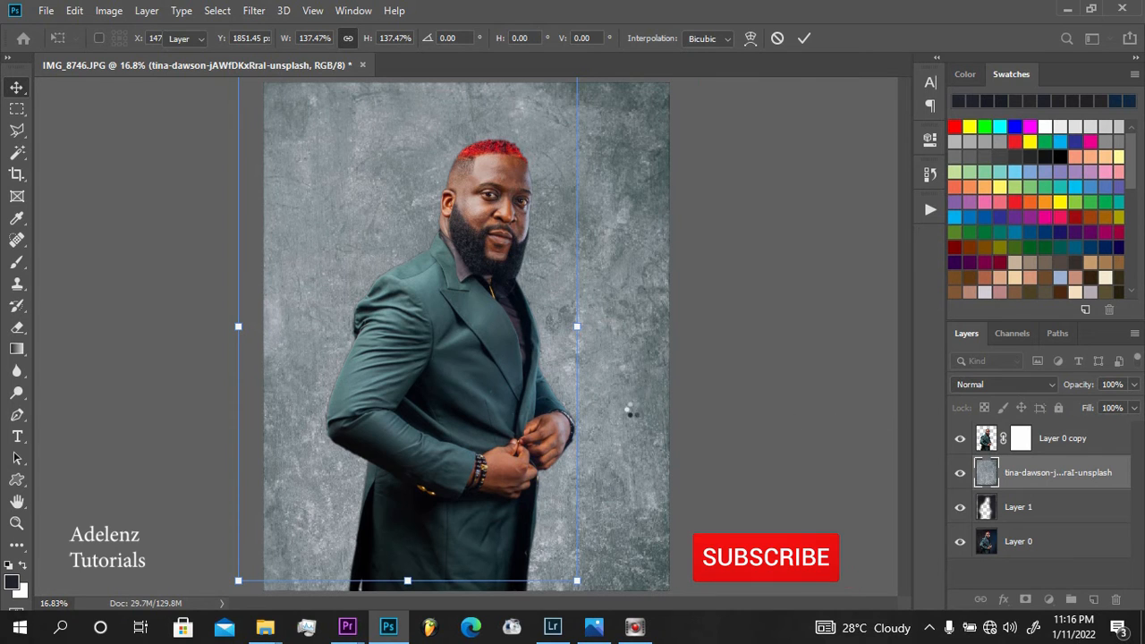
Set the texture layer's blend mode to Overlay with 86% opacity and check the blended backdrop
left_click(978, 386)
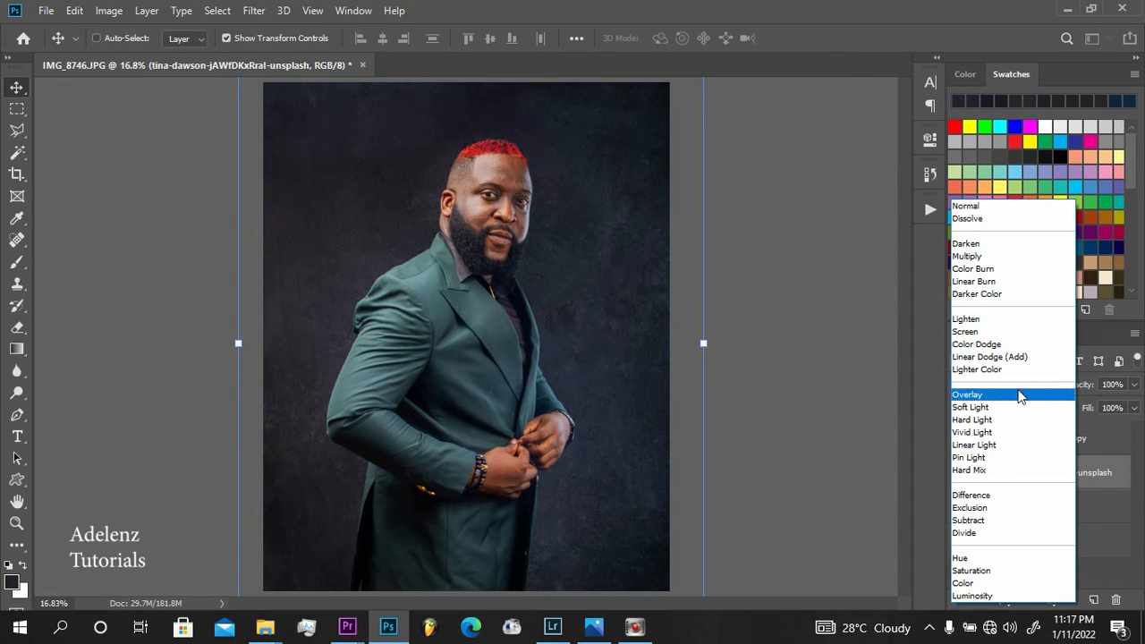
left_click(1015, 395)
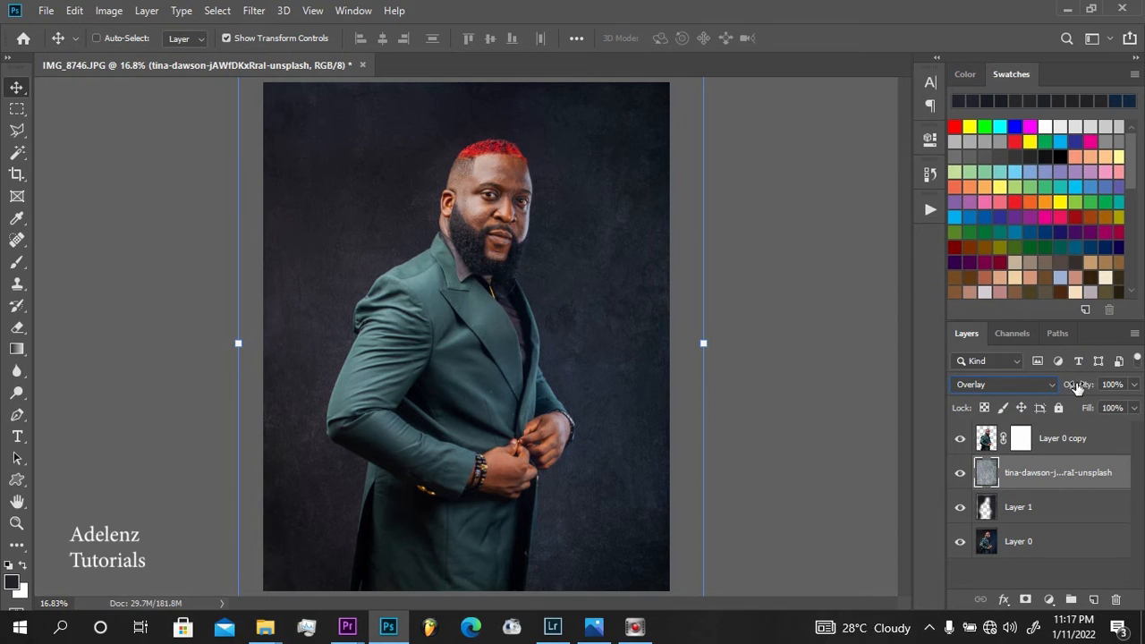
left_click_drag(1077, 387, 1064, 388)
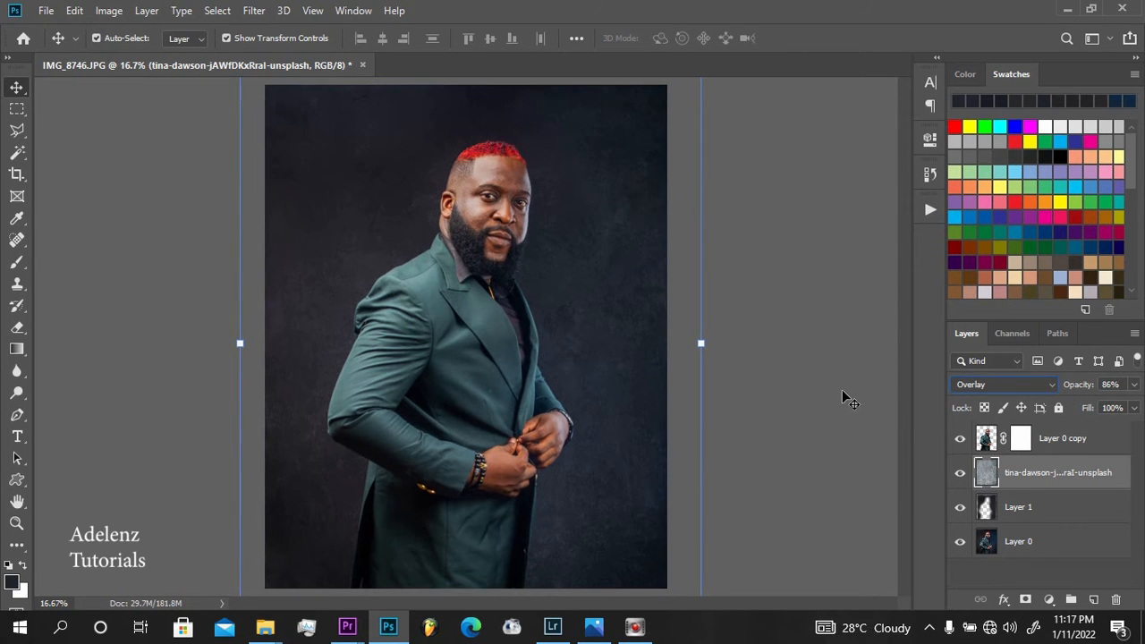
key("ctrl+minus")
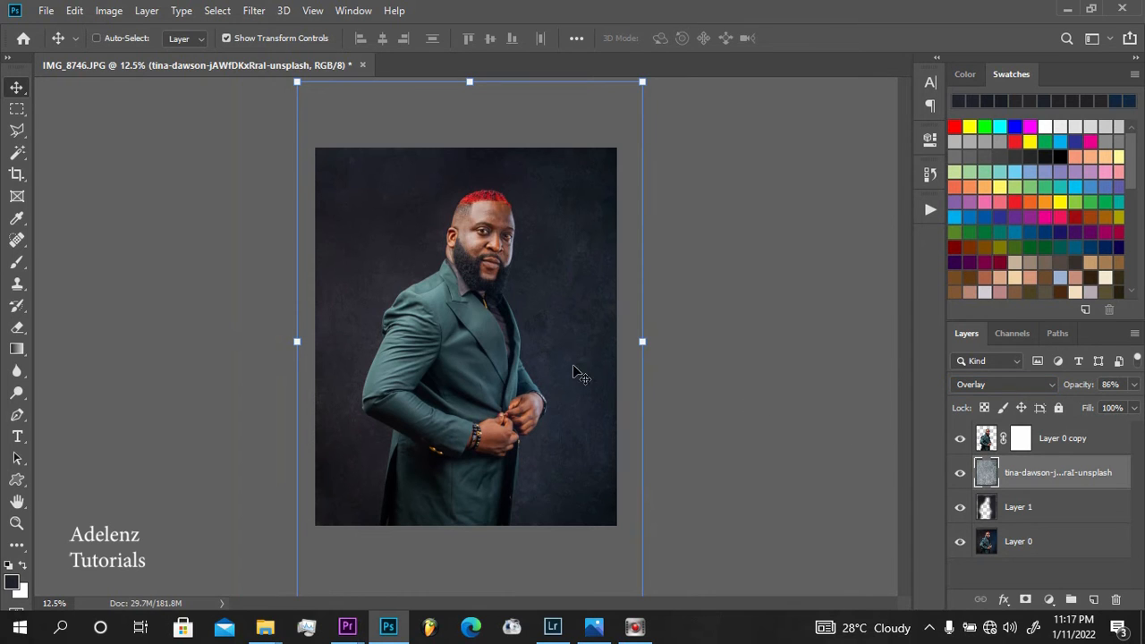
key("ctrl")
key("ctrl+plus")
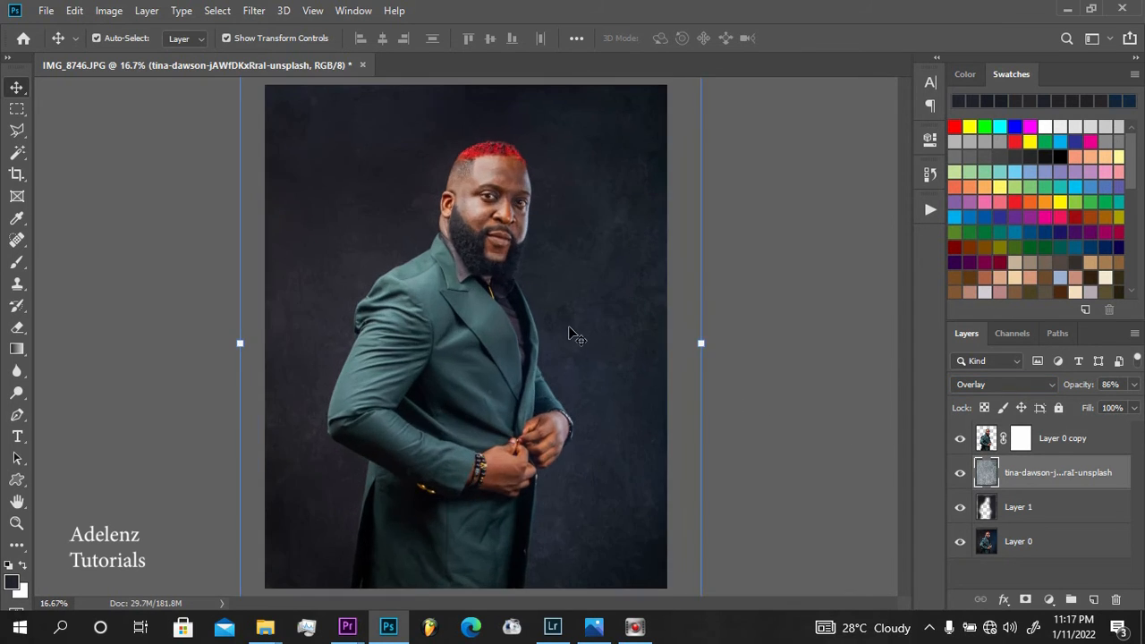
key("ctrl+minus")
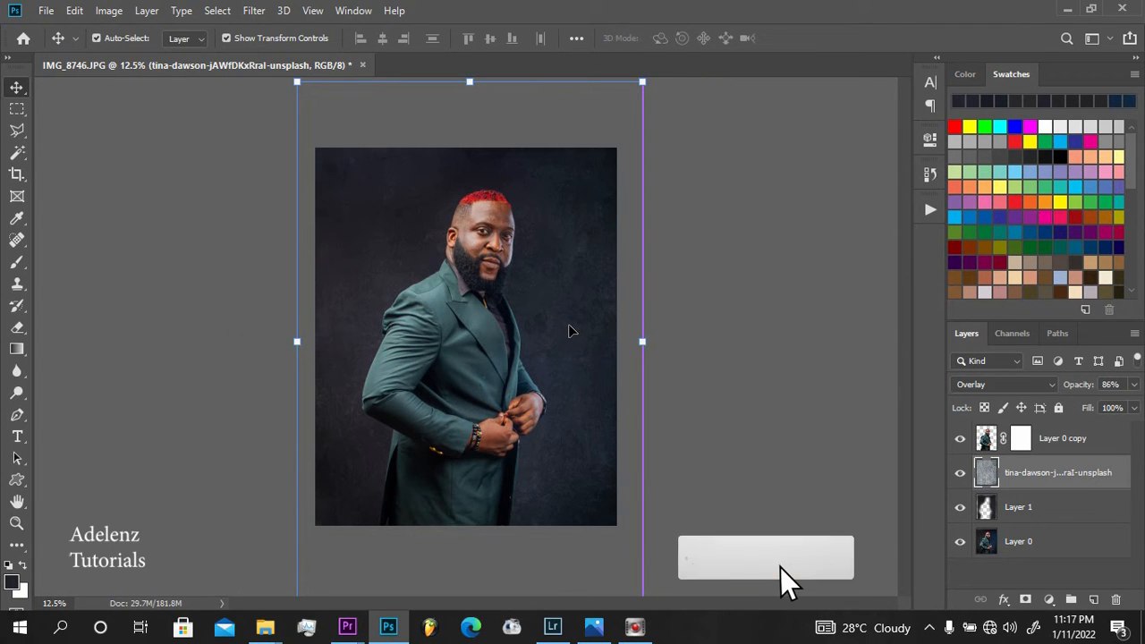
key("ctrl")
key("ctrl+plus")
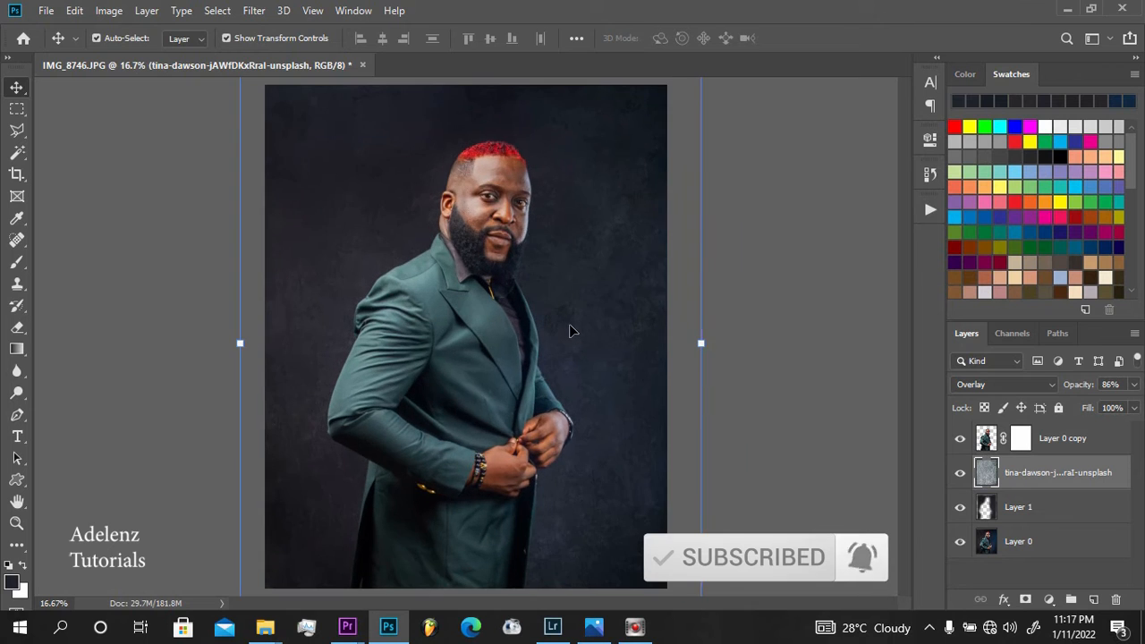
key("ctrl+minus")
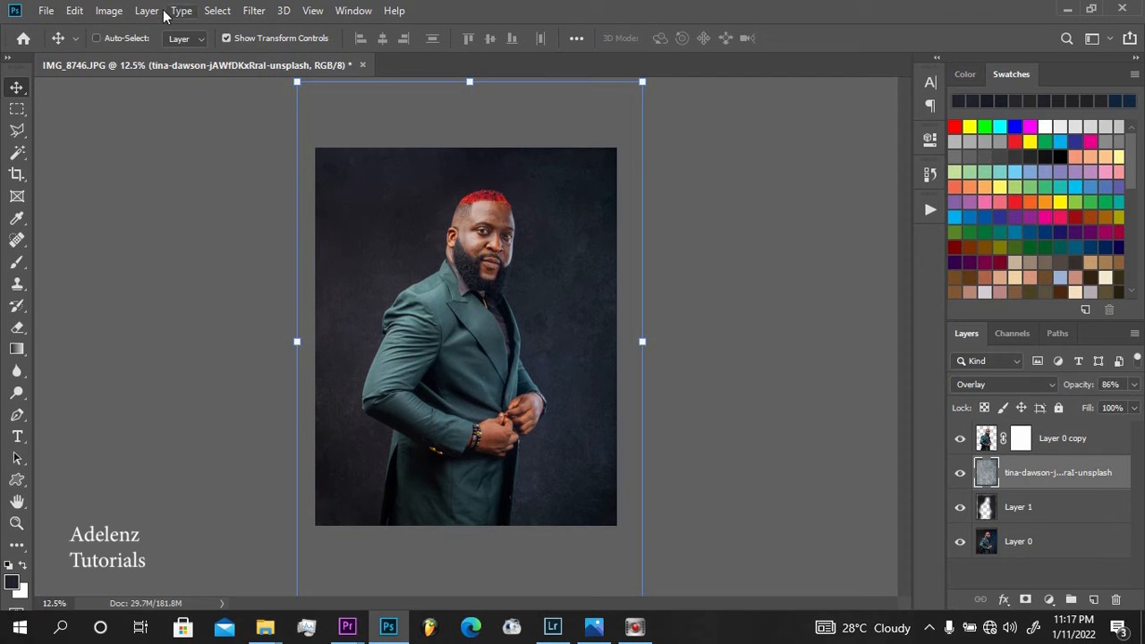
Shift the texture layer's hue slightly with a Hue/Saturation adjustment
left_click(110, 11)
mouse_move(217, 55)
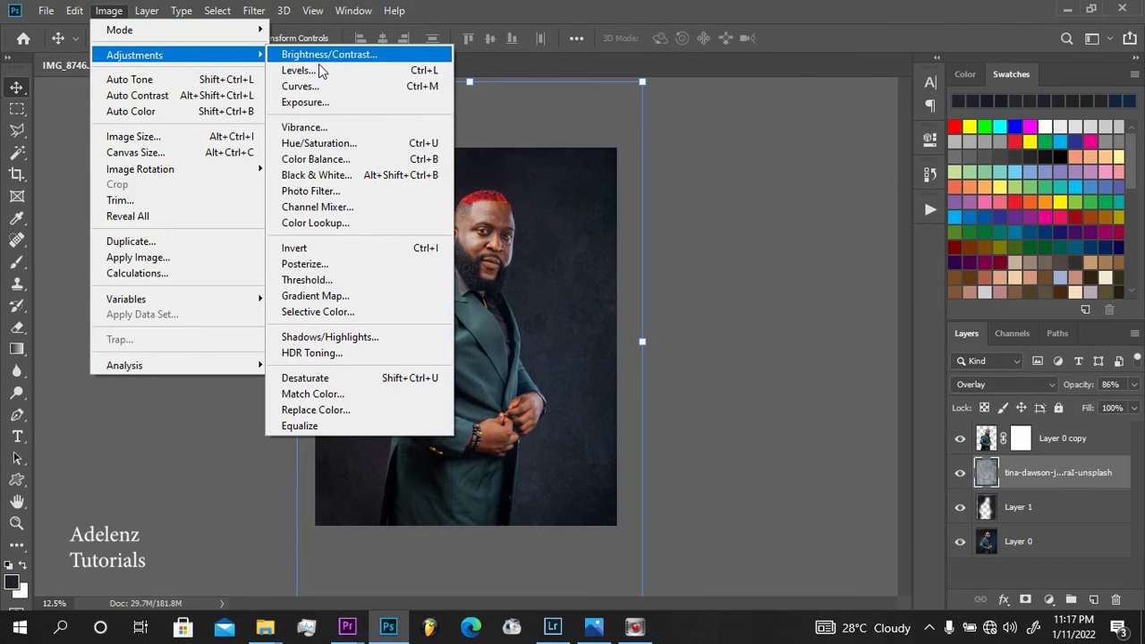
left_click(329, 143)
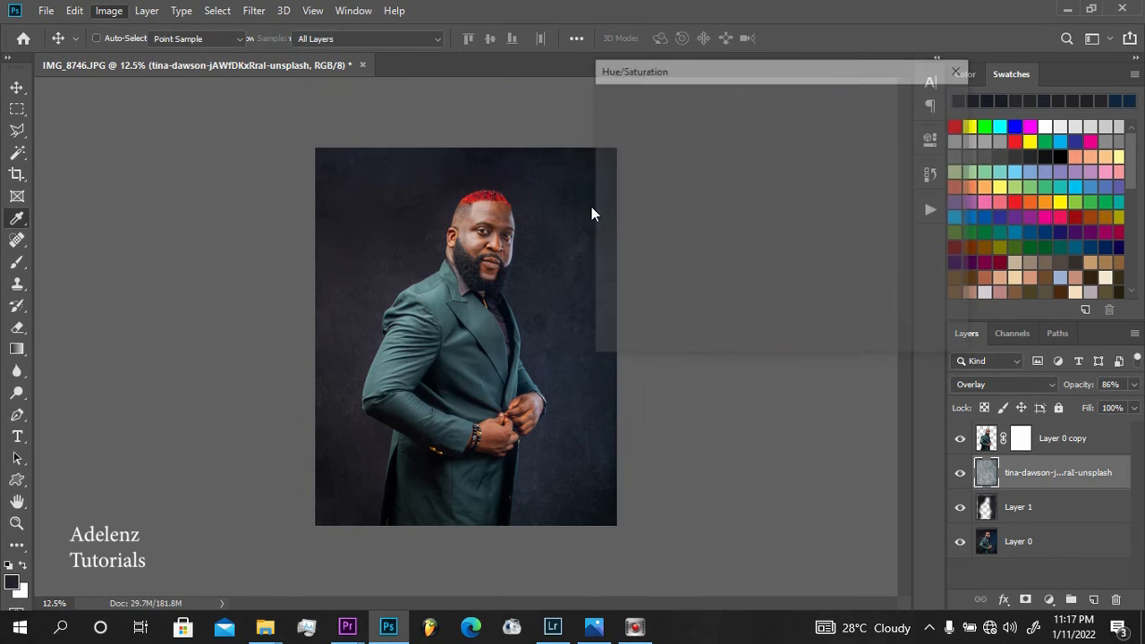
mouse_move(743, 186)
left_mouse_down()
mouse_move(614, 198)
mouse_move(820, 189)
mouse_move(864, 209)
mouse_move(810, 189)
mouse_move(734, 187)
left_mouse_up()
left_click(930, 130)
key("v")
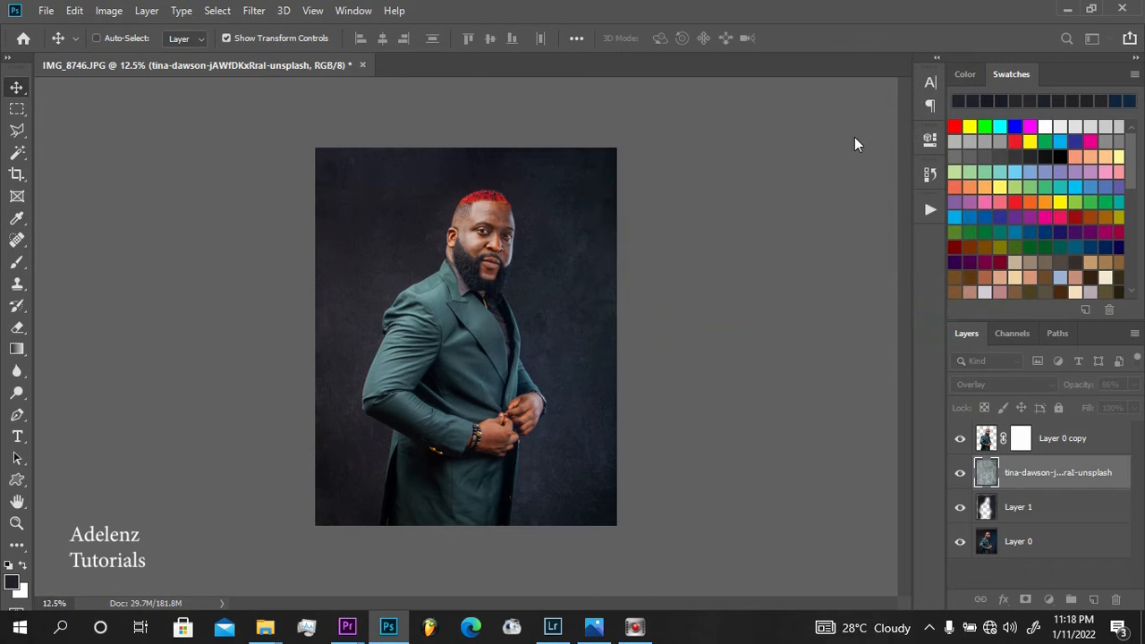
Tint the texture layer towards cyan with a Color Balance adjustment, setting the midtones' Cyan-Red level to -35
left_click(112, 11)
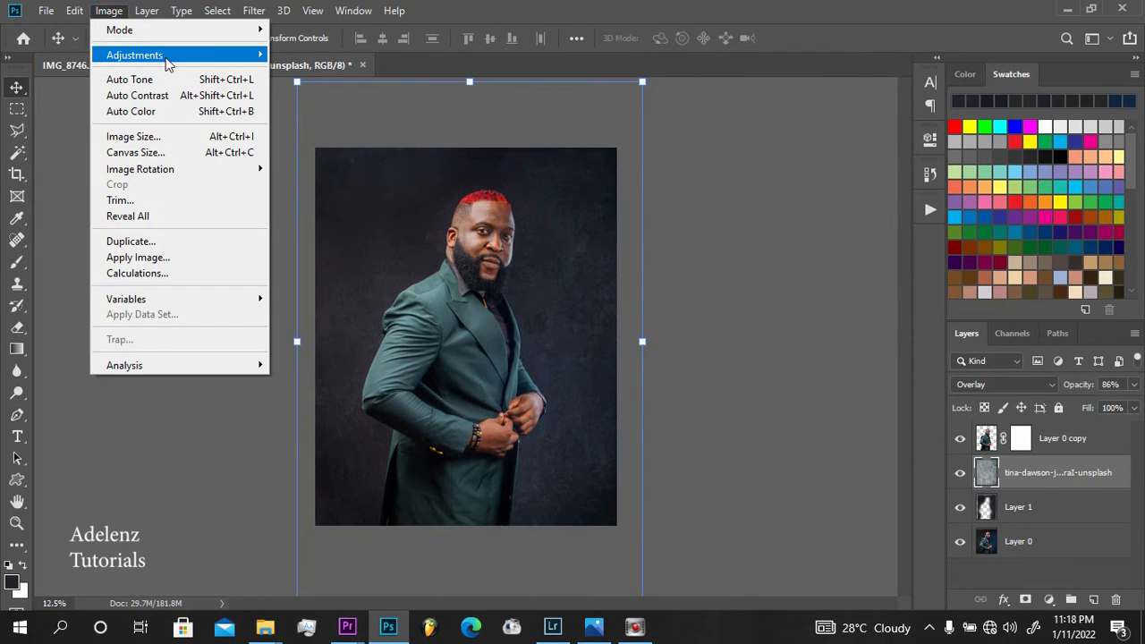
mouse_move(174, 57)
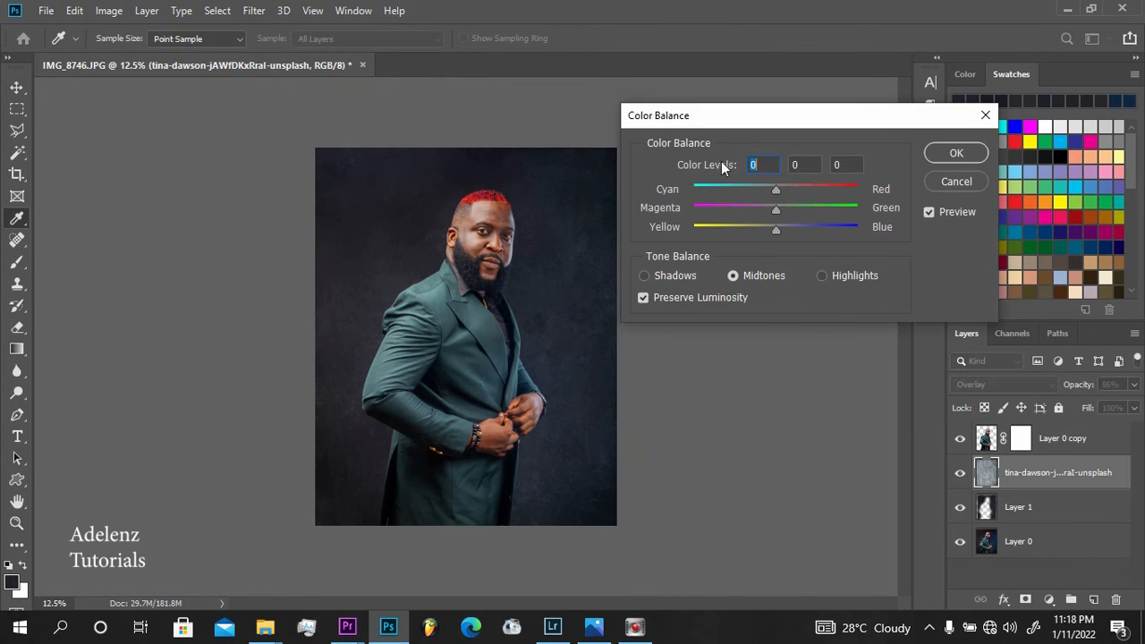
left_click_drag(775, 189, 639, 185)
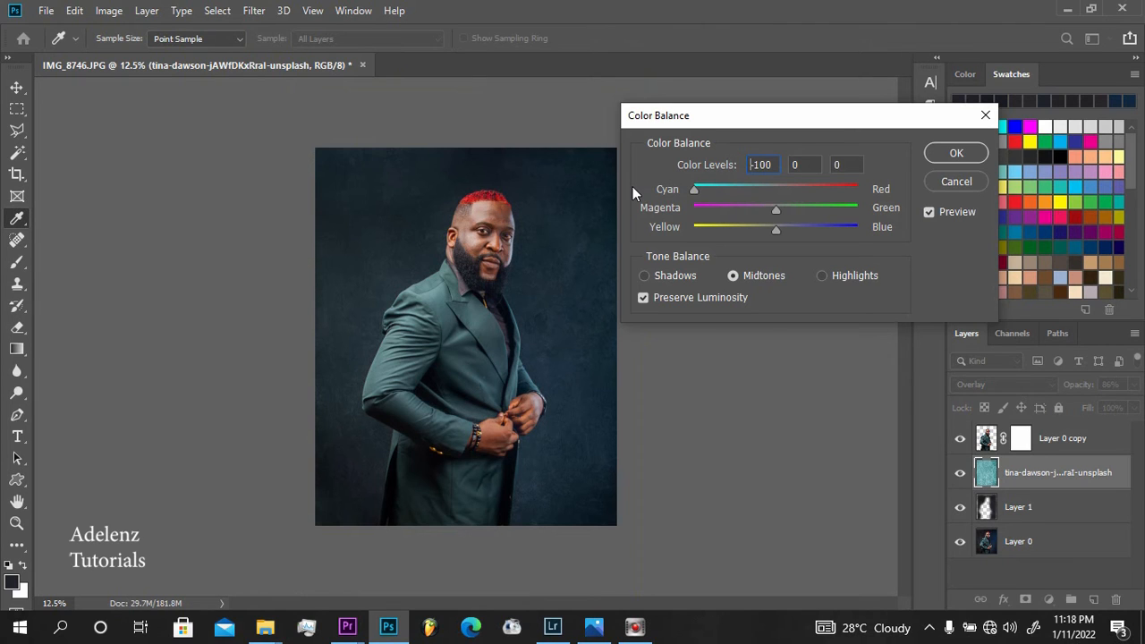
left_click_drag(694, 190, 715, 189)
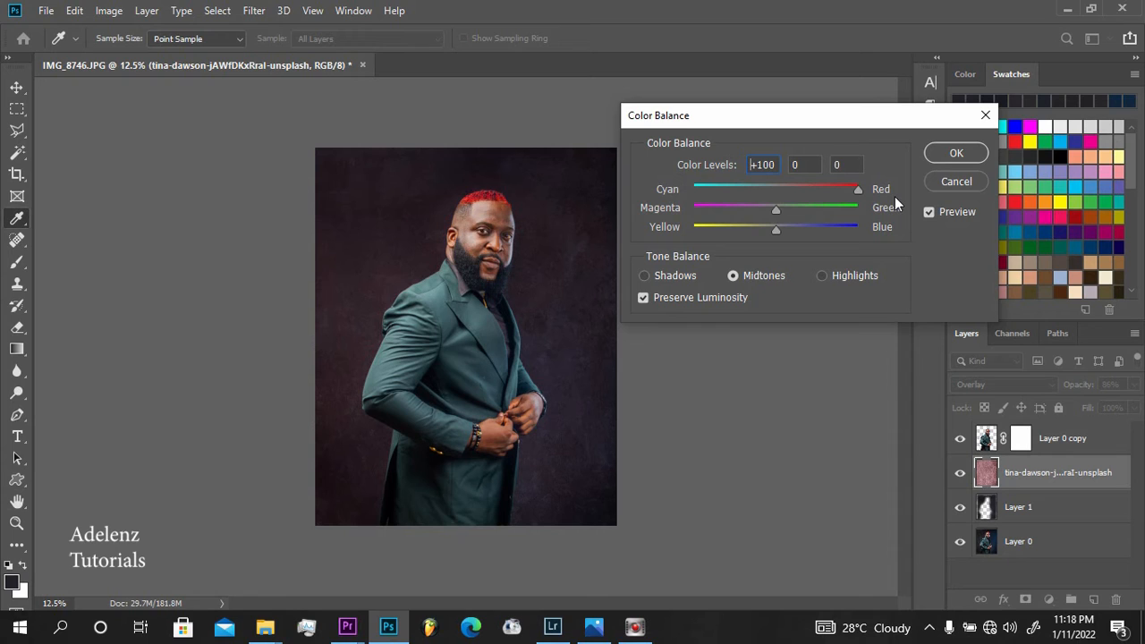
left_click_drag(858, 188, 762, 186)
left_click(931, 156)
key("v")
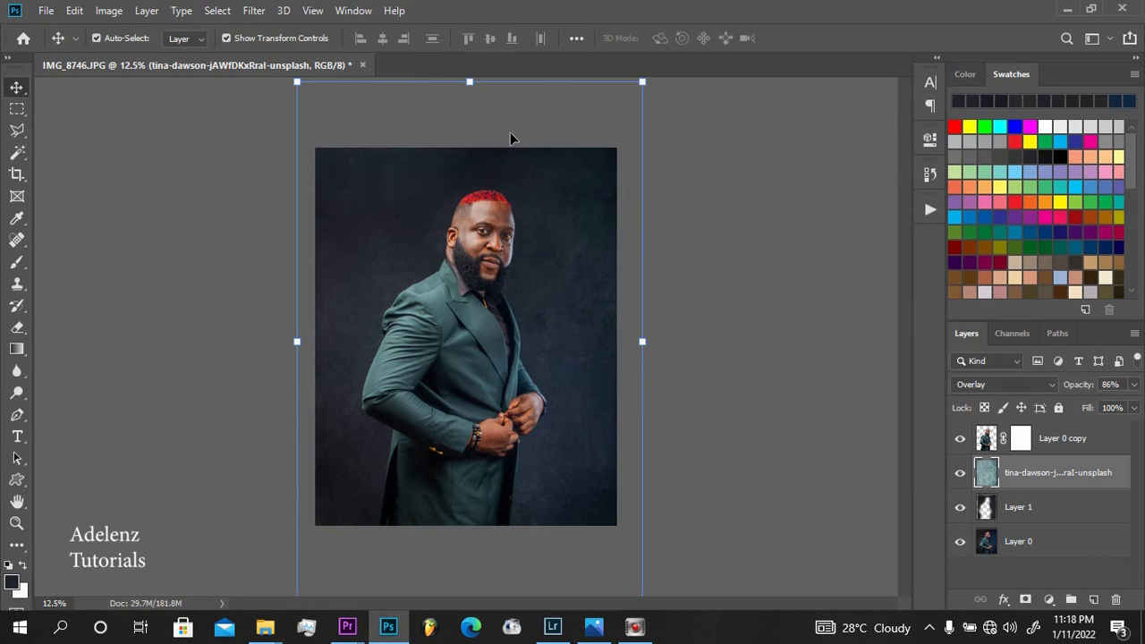
Darken the texture layer with a Curves adjustment, pulling the RGB midpoint down to input 145 and output 111
key("ctrl+m")
left_click_drag(473, 248, 481, 259)
left_click_drag(562, 67, 935, 59)
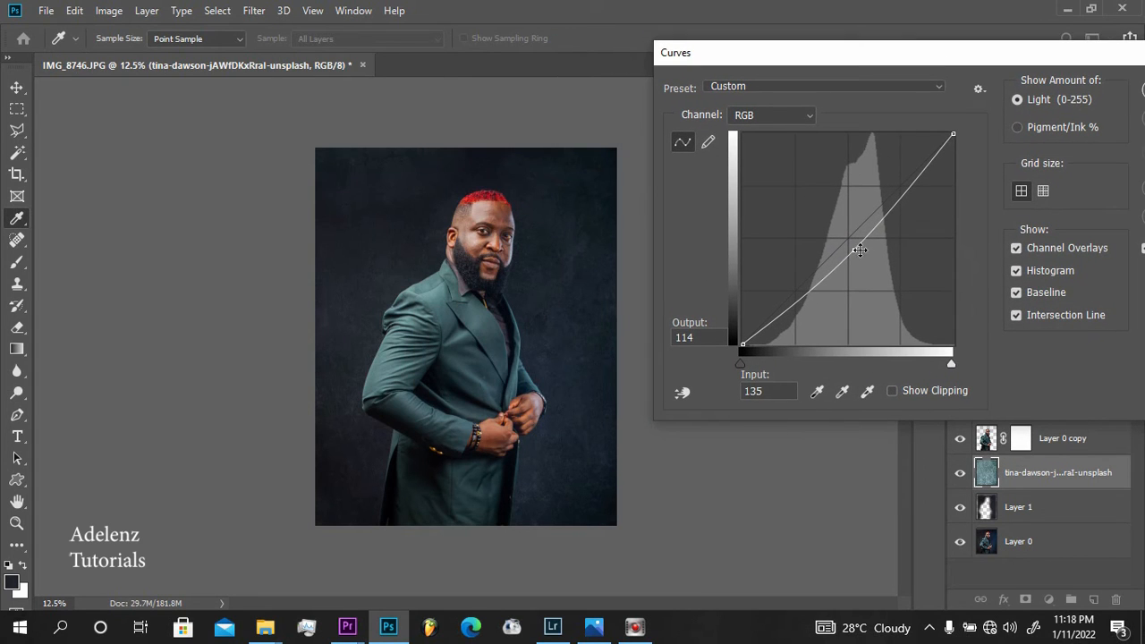
left_click_drag(859, 250, 862, 252)
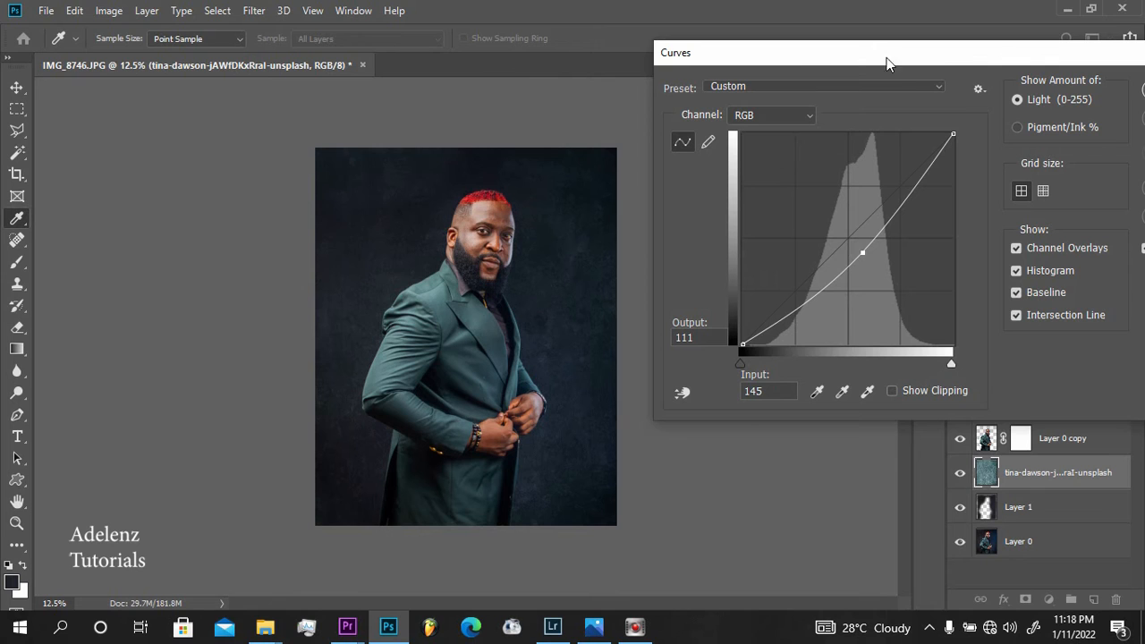
left_click_drag(827, 70, 633, 40)
left_click(971, 107)
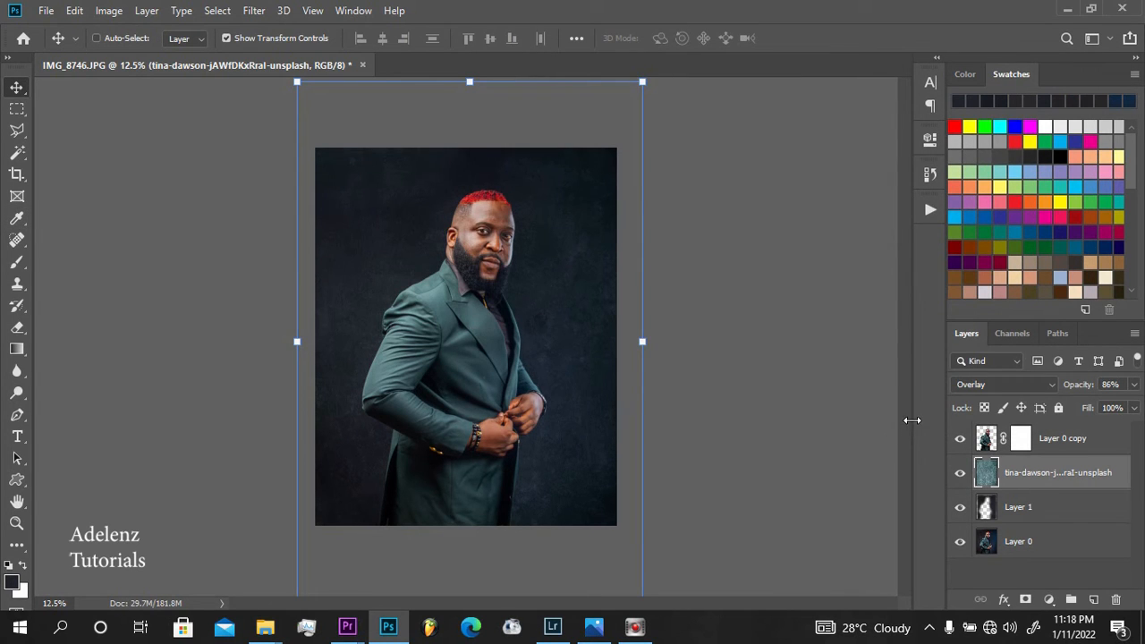
key("ctrl+plus")
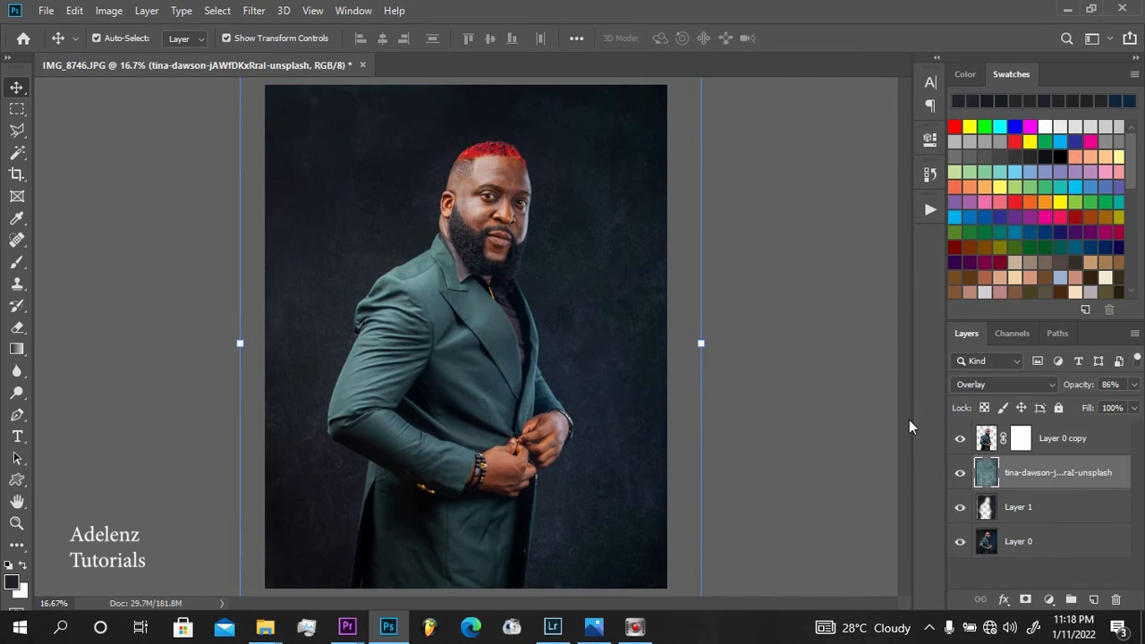
key("ctrl+minus")
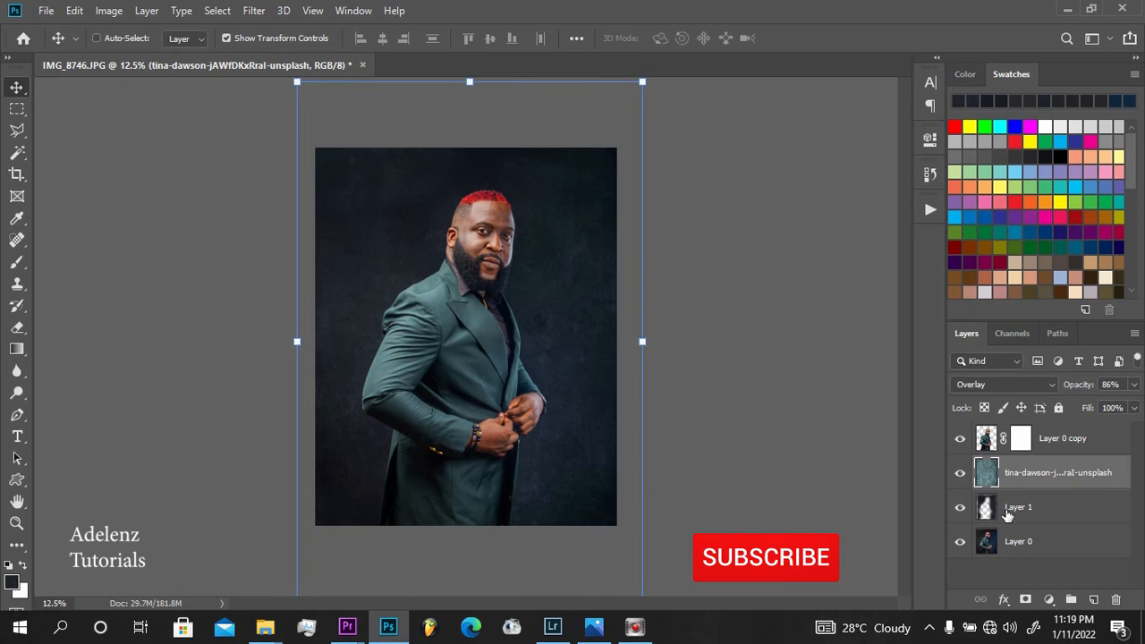
Hide the first texture layer and place the light grey speckled texture image from New folder (3) directly above it
left_click(960, 474)
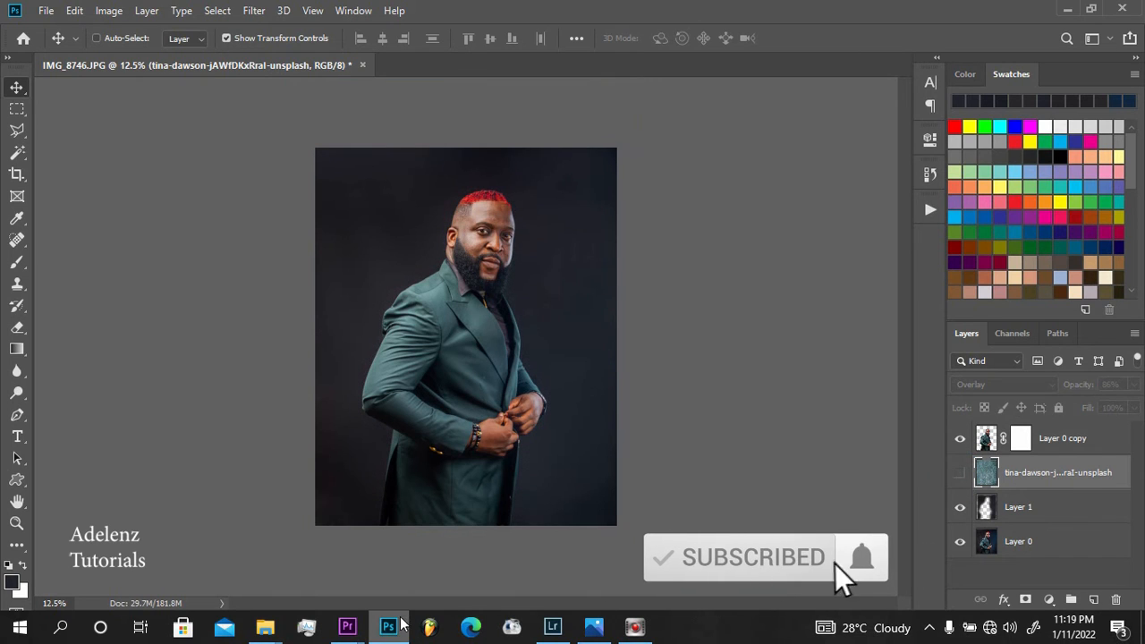
left_click(269, 633)
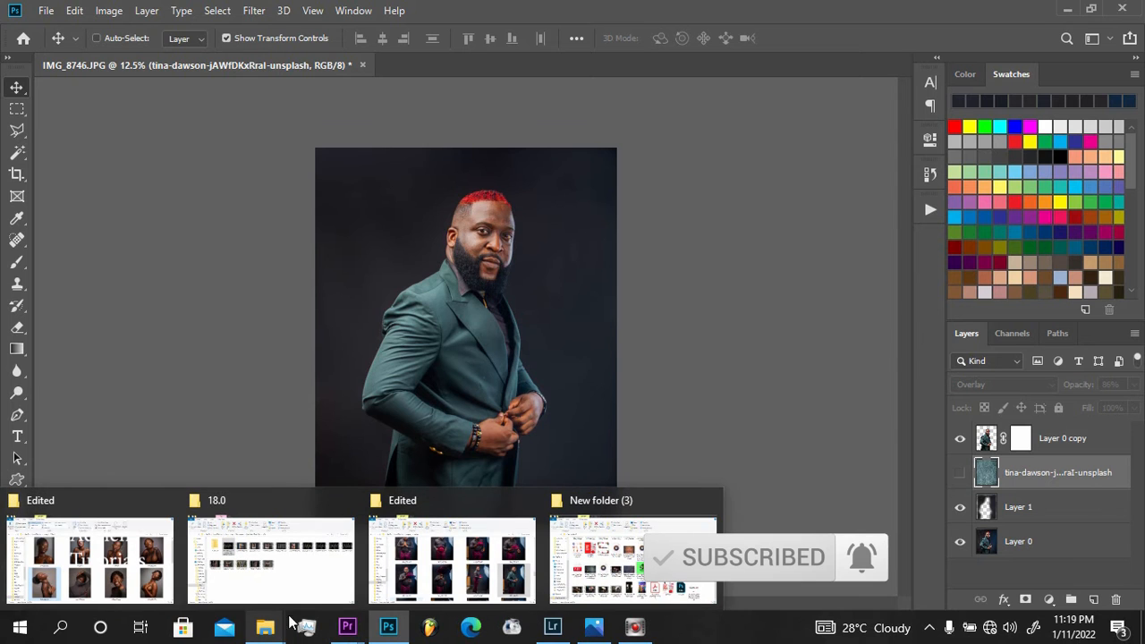
left_click(617, 562)
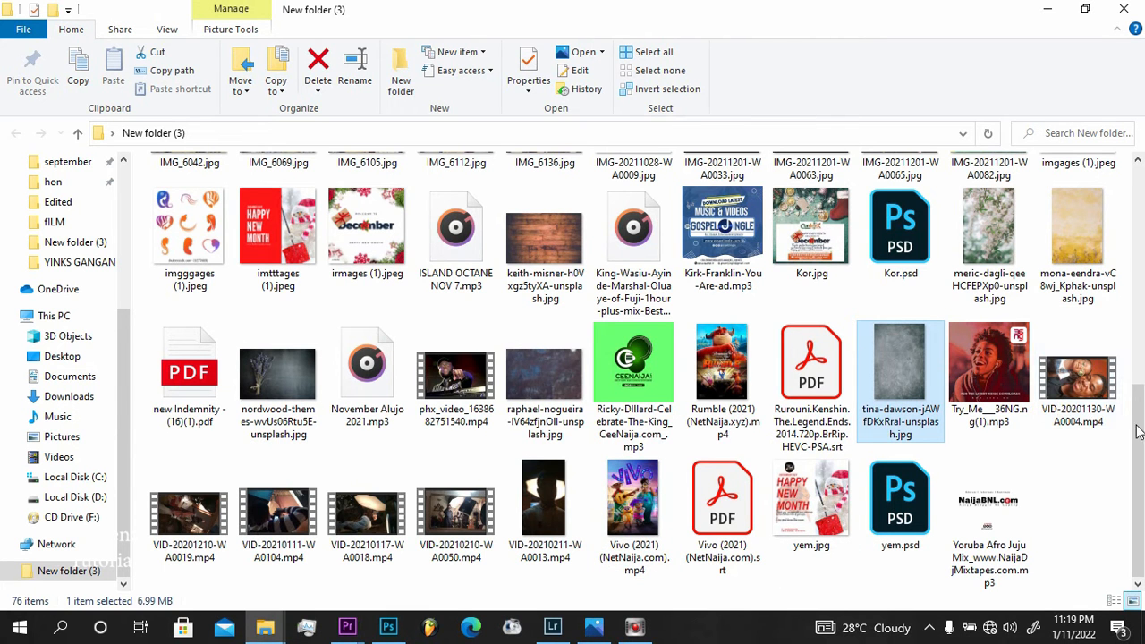
left_click_drag(1138, 425, 570, 289)
left_click(1063, 197)
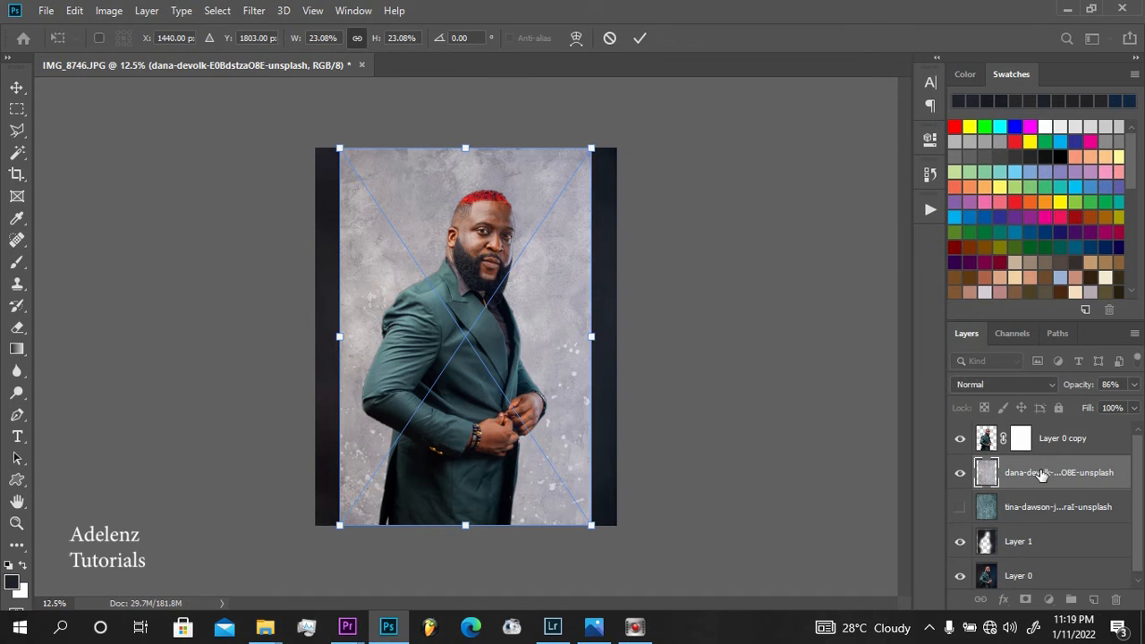
key("Return")
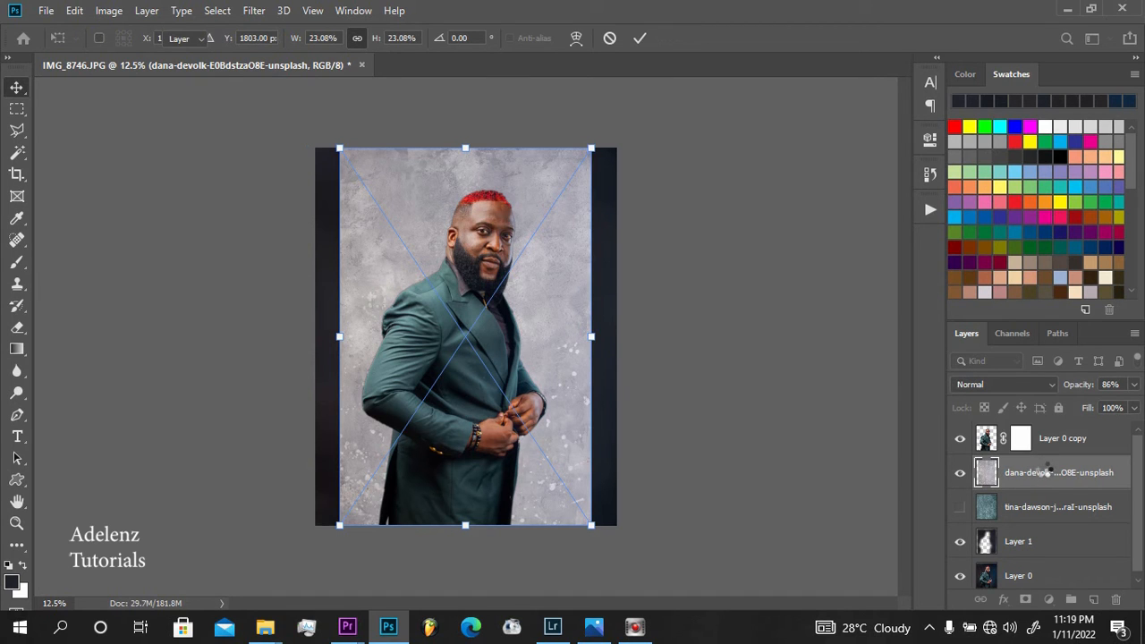
Rasterize the light grey texture layer and scale it to about 127.95% so it spans the canvas width
right_click(1045, 472)
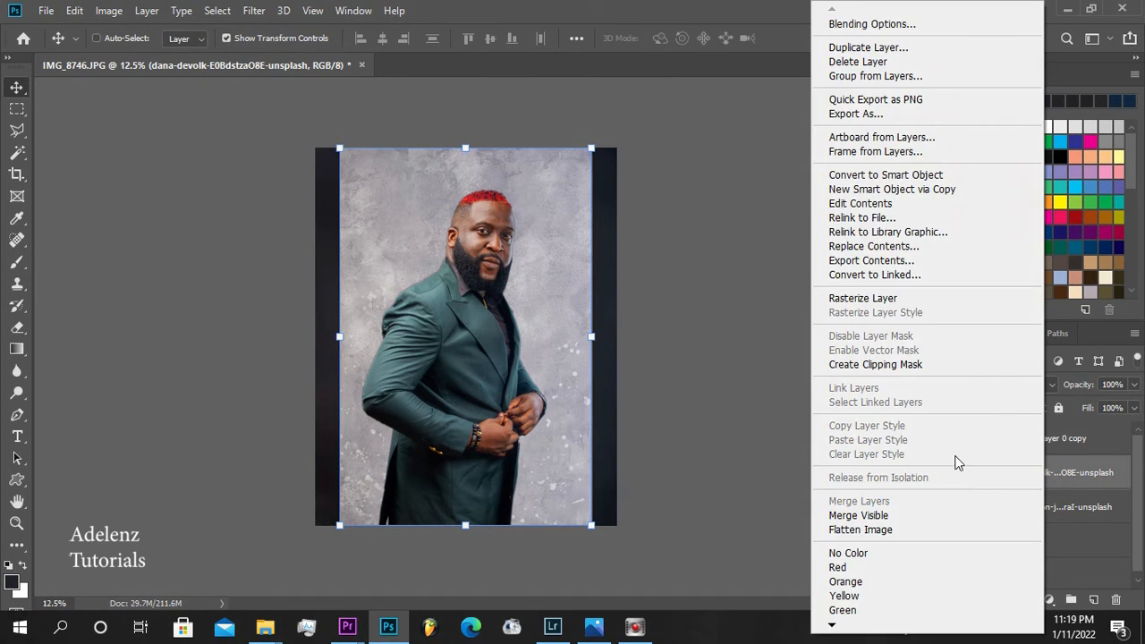
left_click(896, 298)
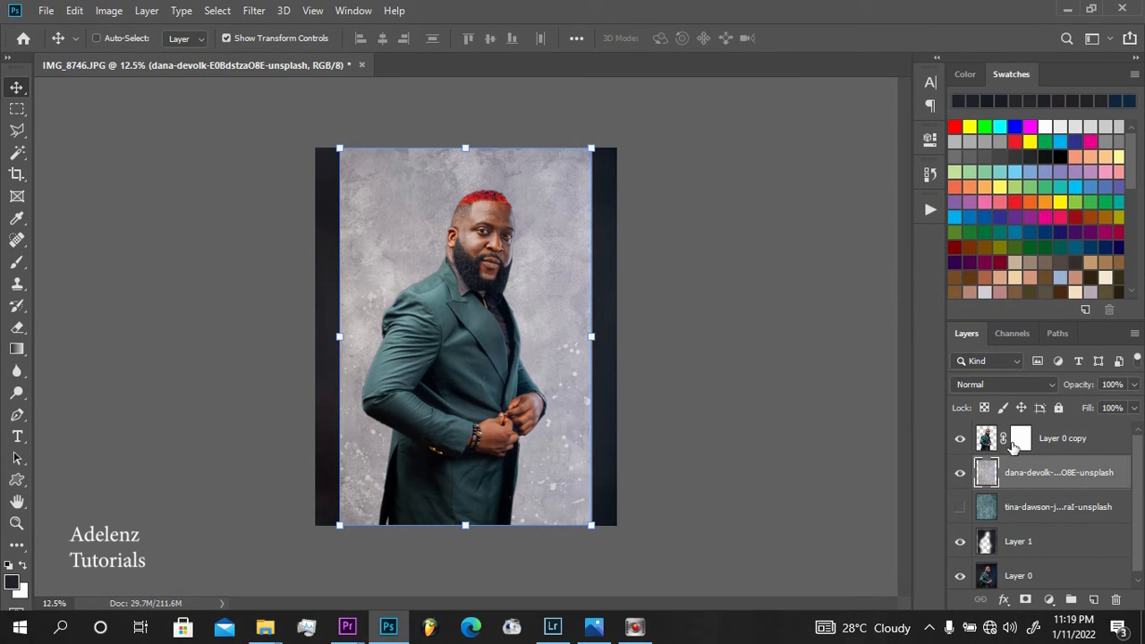
left_click_drag(592, 336, 618, 336)
left_click_drag(334, 336, 296, 336)
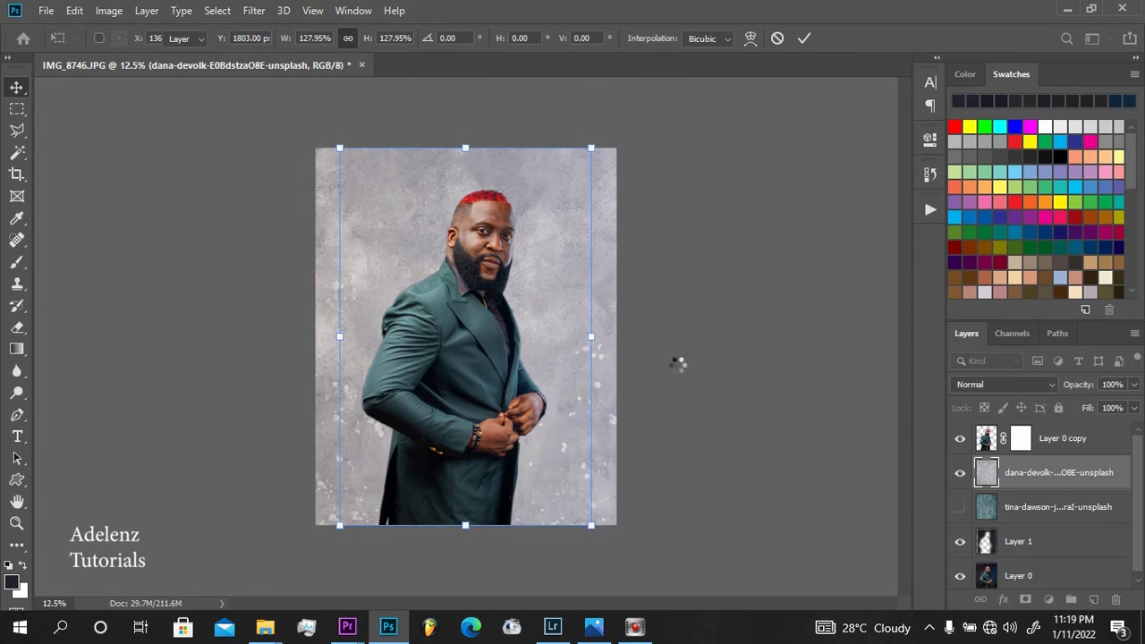
Apply the scaling of the light grey texture layer and set its opacity to 30%
key("Return")
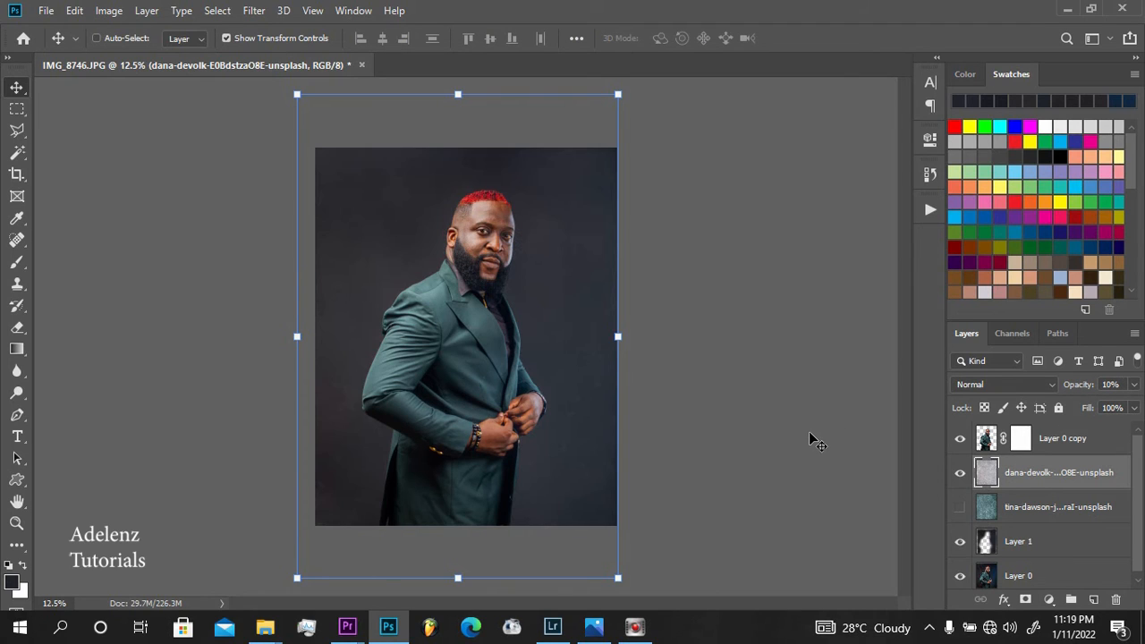
key("2")
key("3")
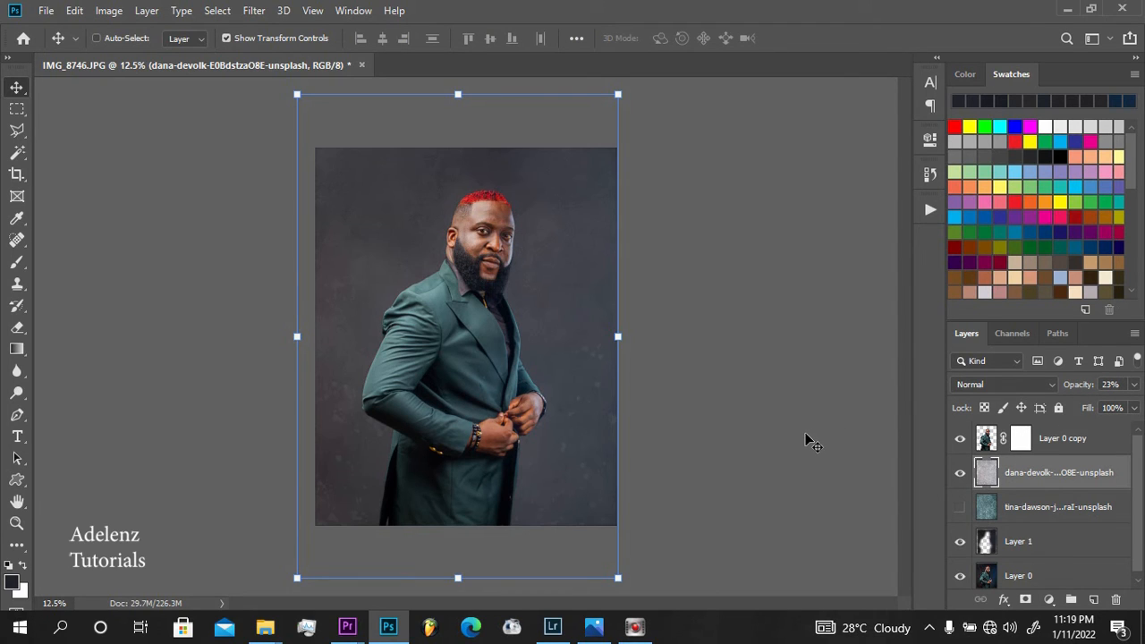
key("4")
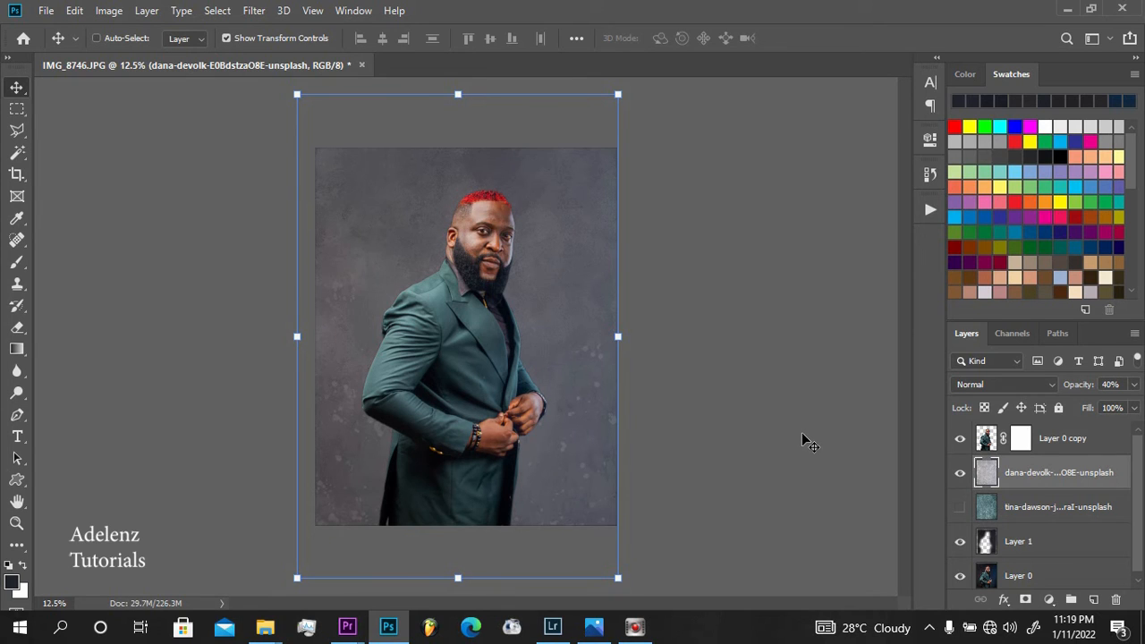
key("3")
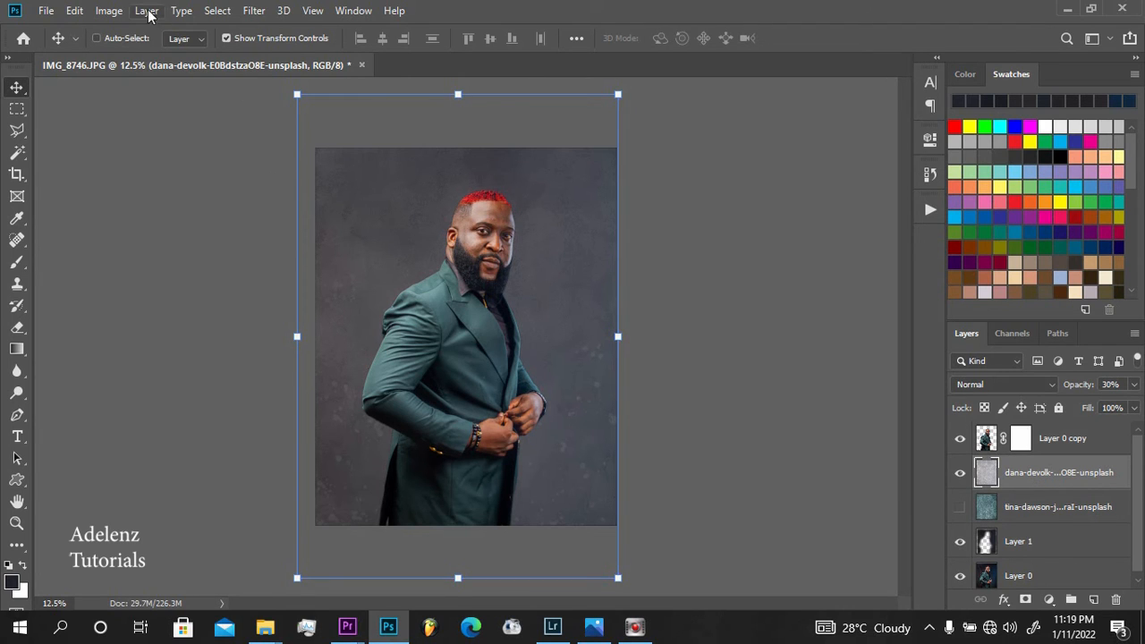
left_click(109, 11)
mouse_move(177, 57)
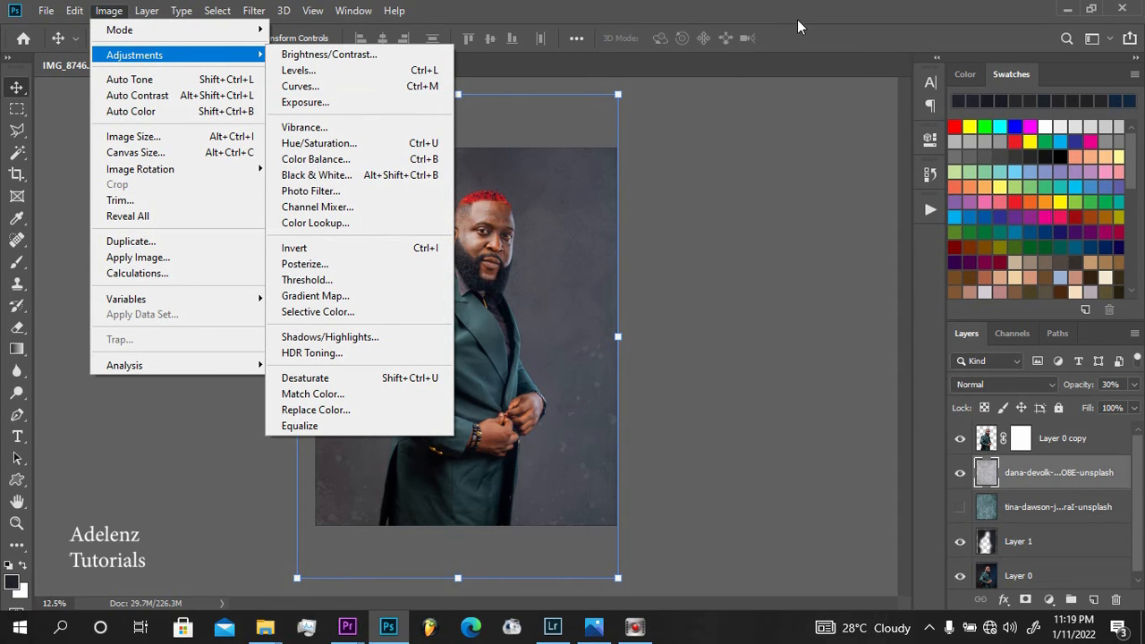
left_click(536, 179)
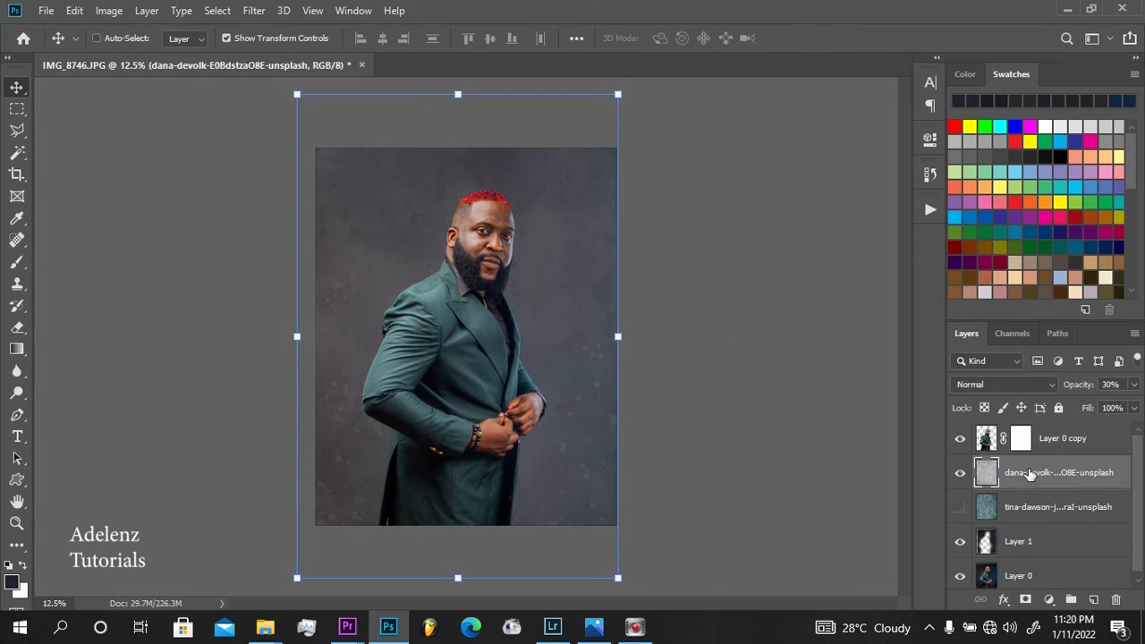
Add a Curves adjustment layer above the light grey texture and pull the RGB midpoint down to darken the backdrop
left_click(1049, 600)
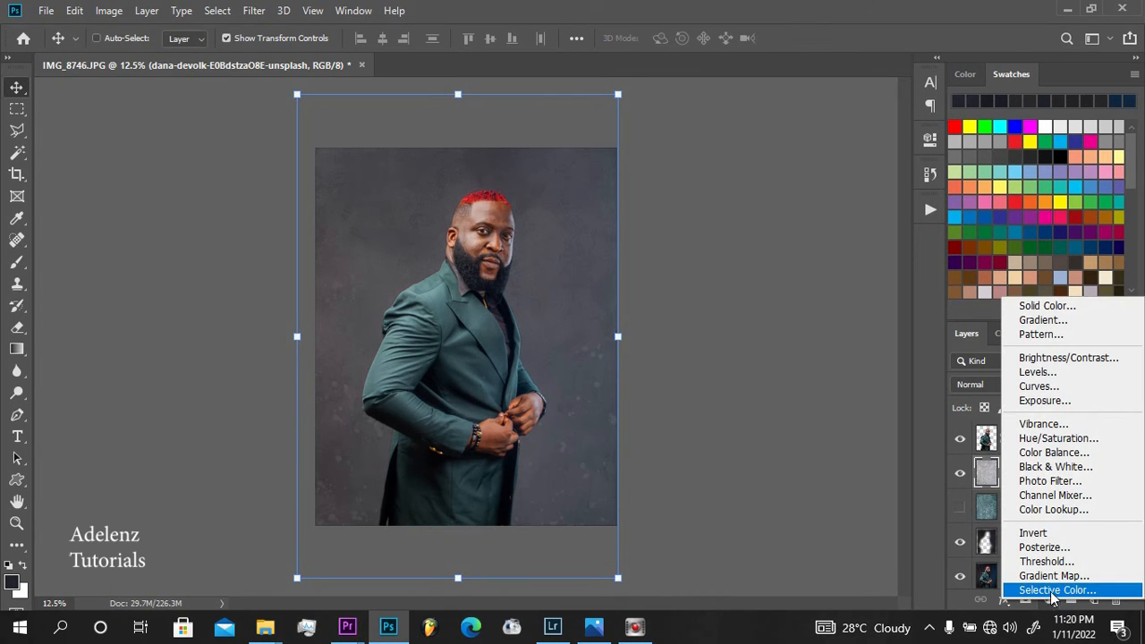
left_click(1068, 388)
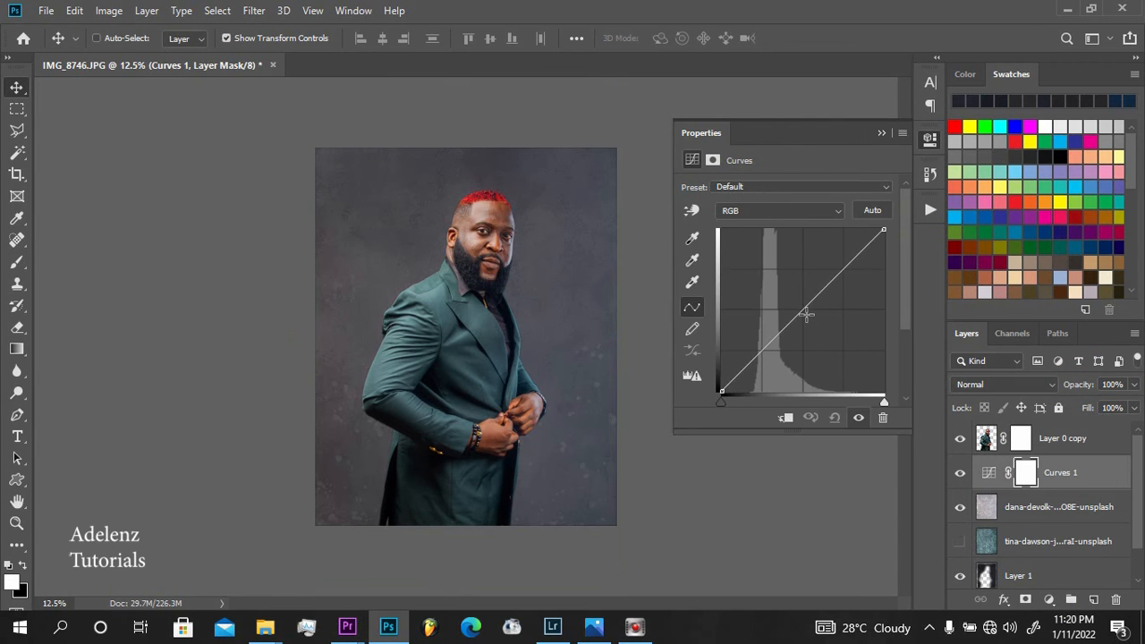
left_click_drag(806, 313, 815, 323)
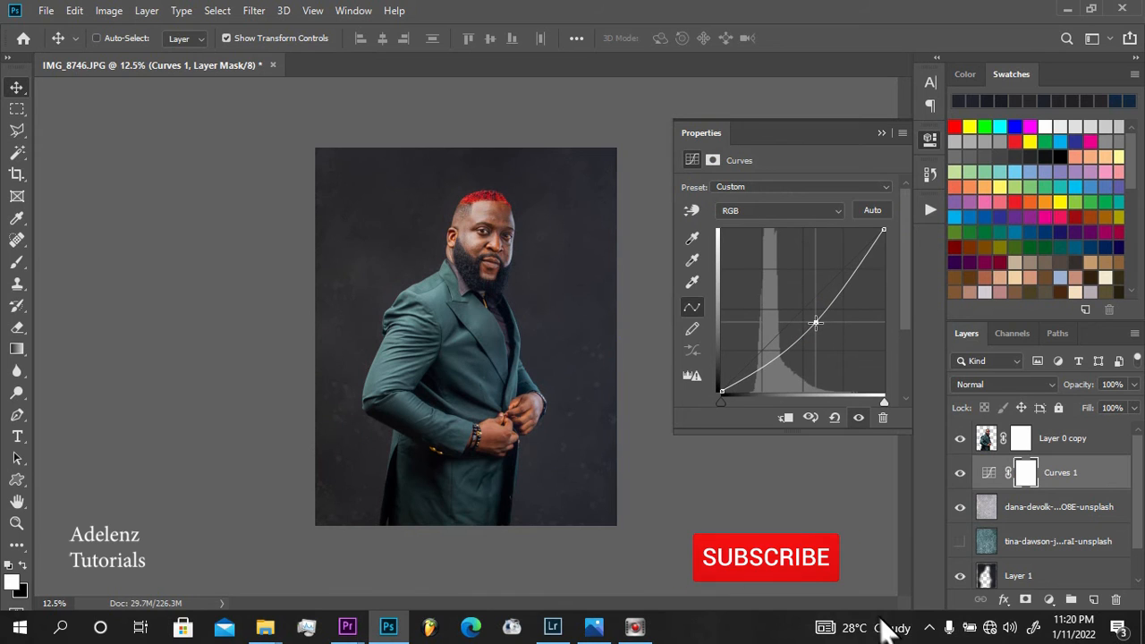
left_click_drag(864, 130, 928, 215)
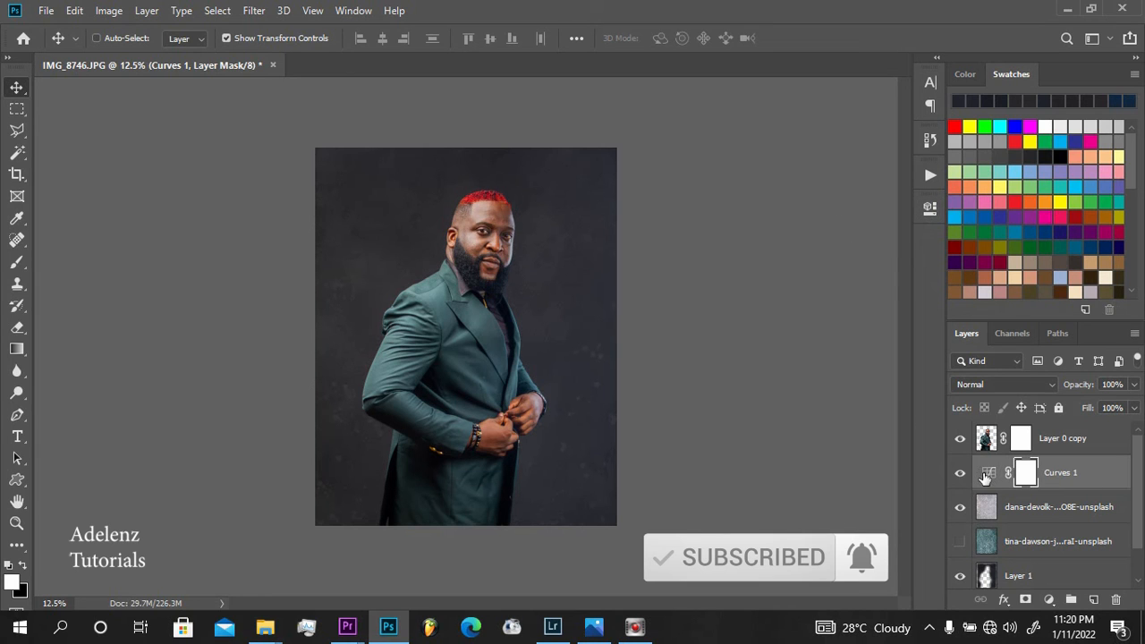
Try clipping the Curves adjustment to the light grey texture layer, compare its effect, and undo the clipping mask
key("ctrl+plus")
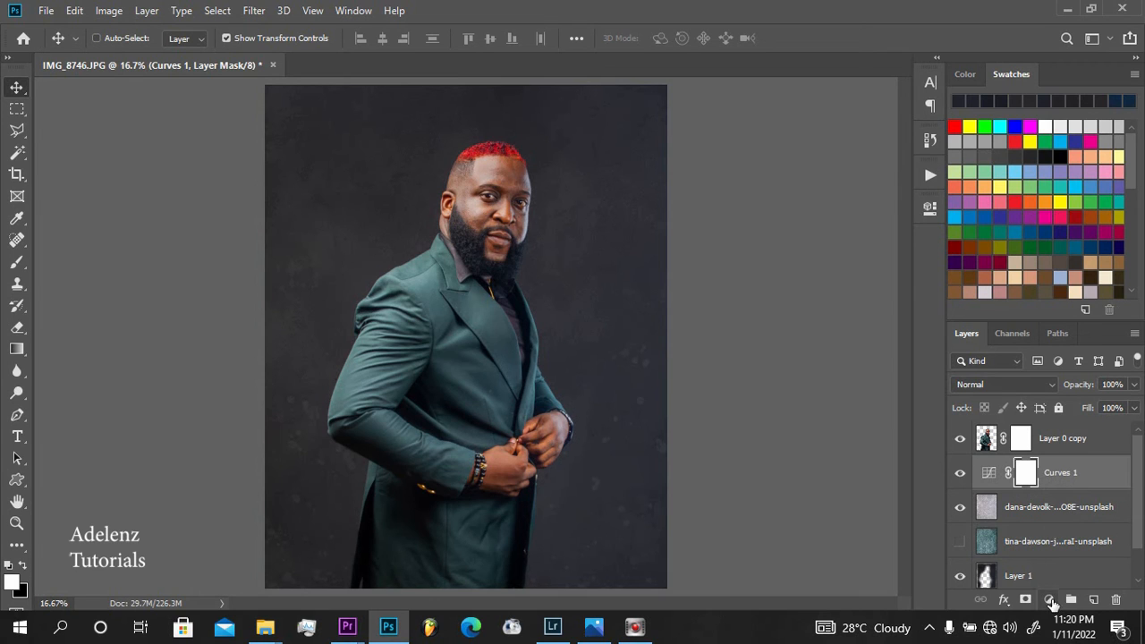
left_click(1049, 599)
left_click(989, 466)
right_click(1063, 481)
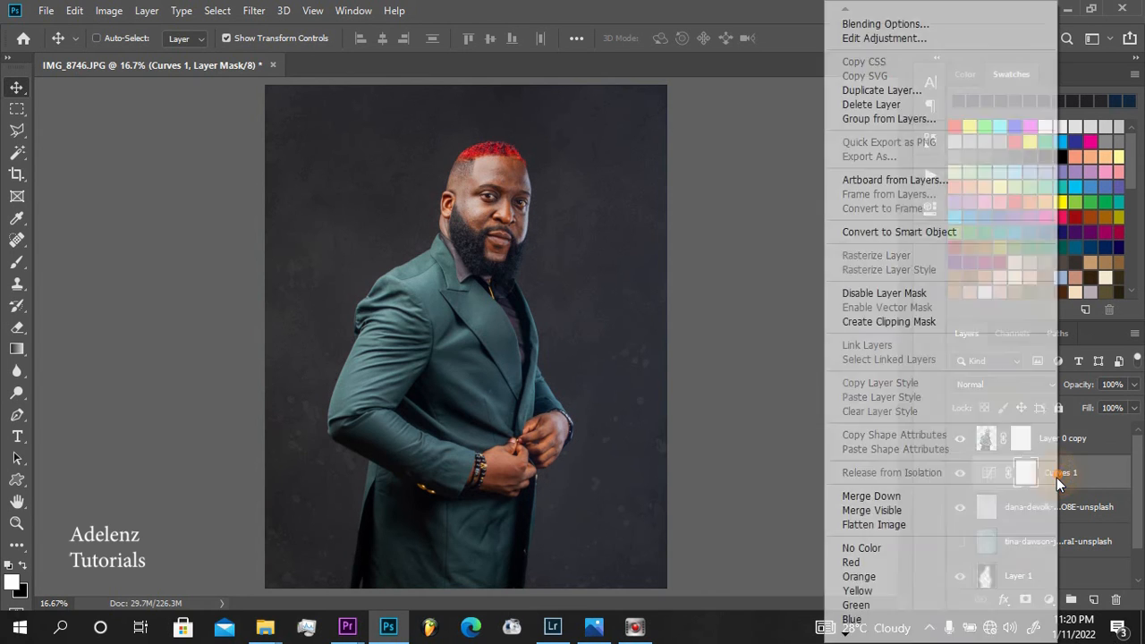
left_click(921, 326)
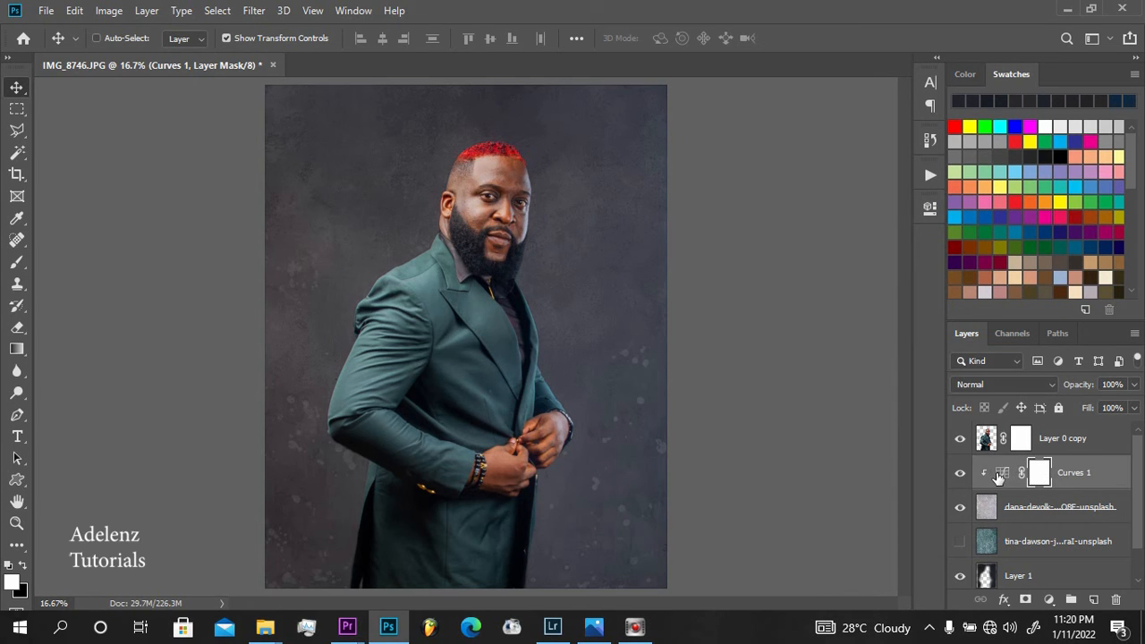
left_click(959, 474)
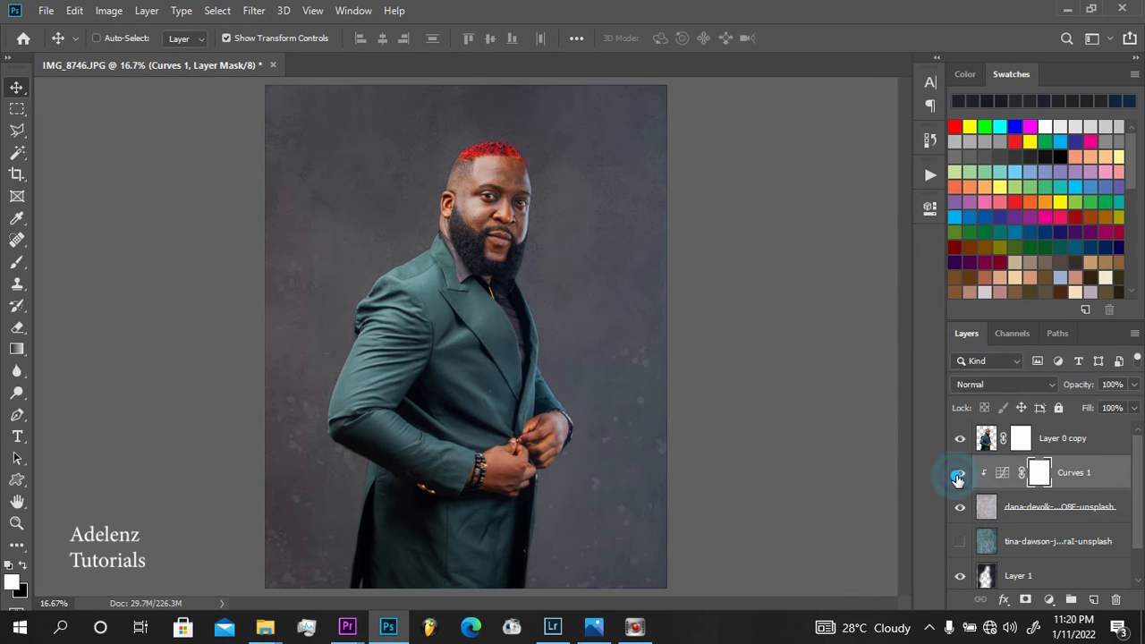
left_click(959, 474)
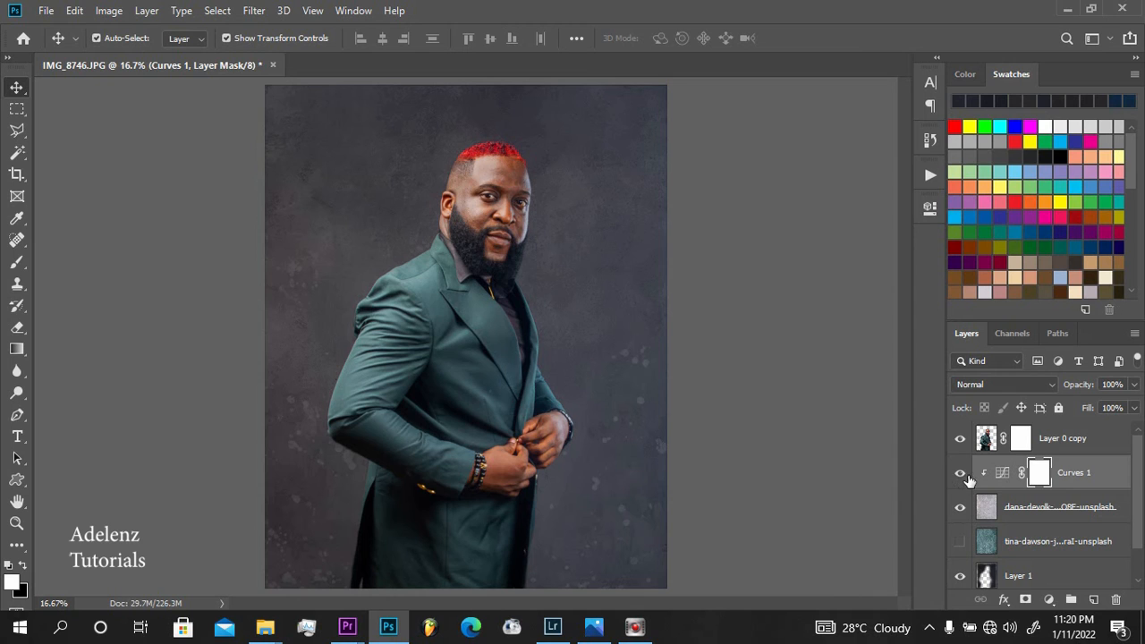
left_click(962, 478)
key("ctrl+z")
key("ctrl+z")
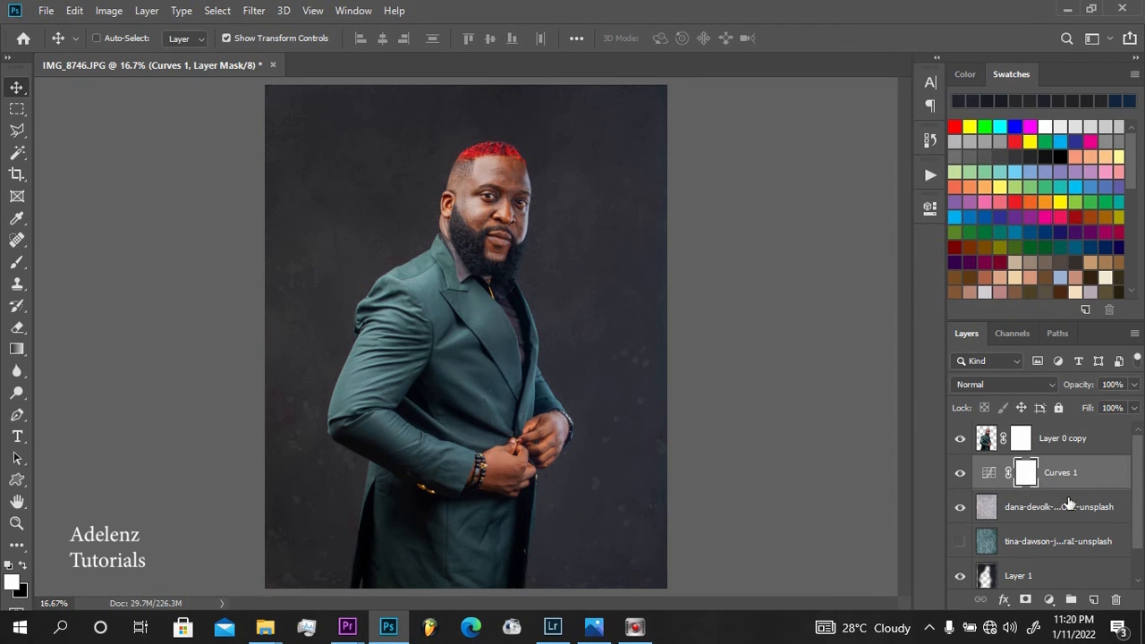
Add a Hue/Saturation adjustment layer above the Curves adjustment and set its master hue to +180
left_click(1049, 599)
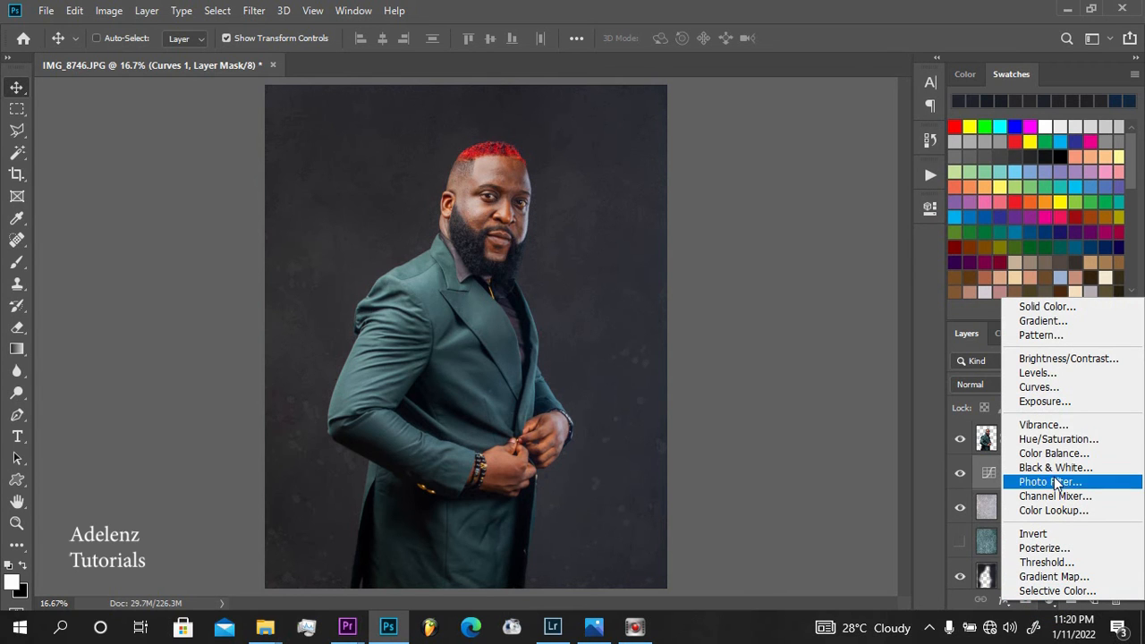
left_click(1060, 439)
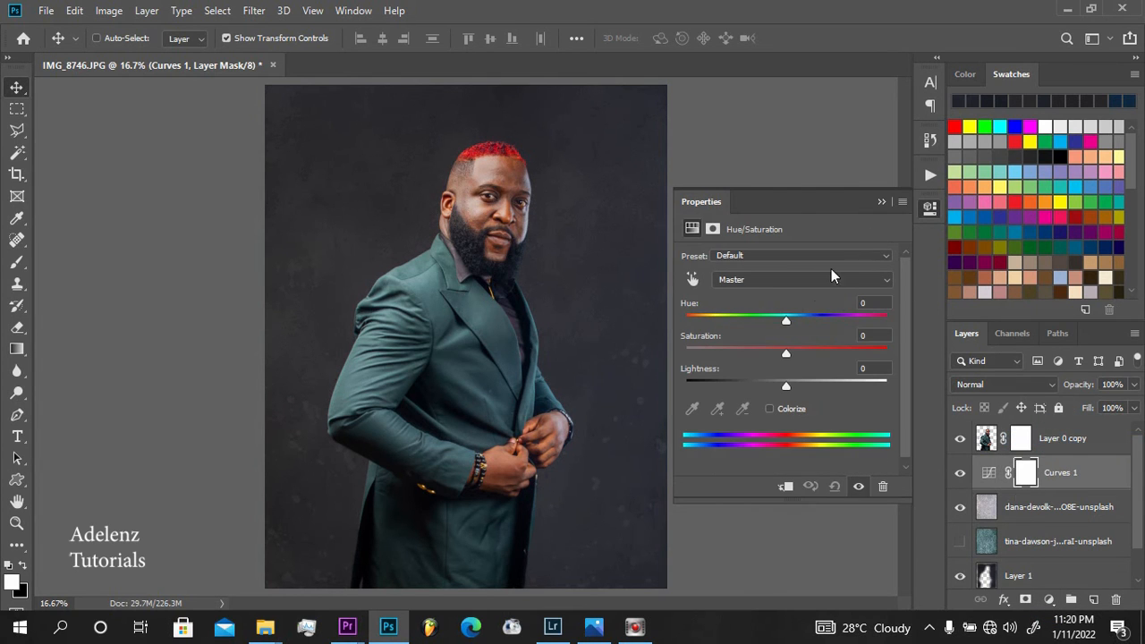
left_click_drag(785, 320, 888, 320)
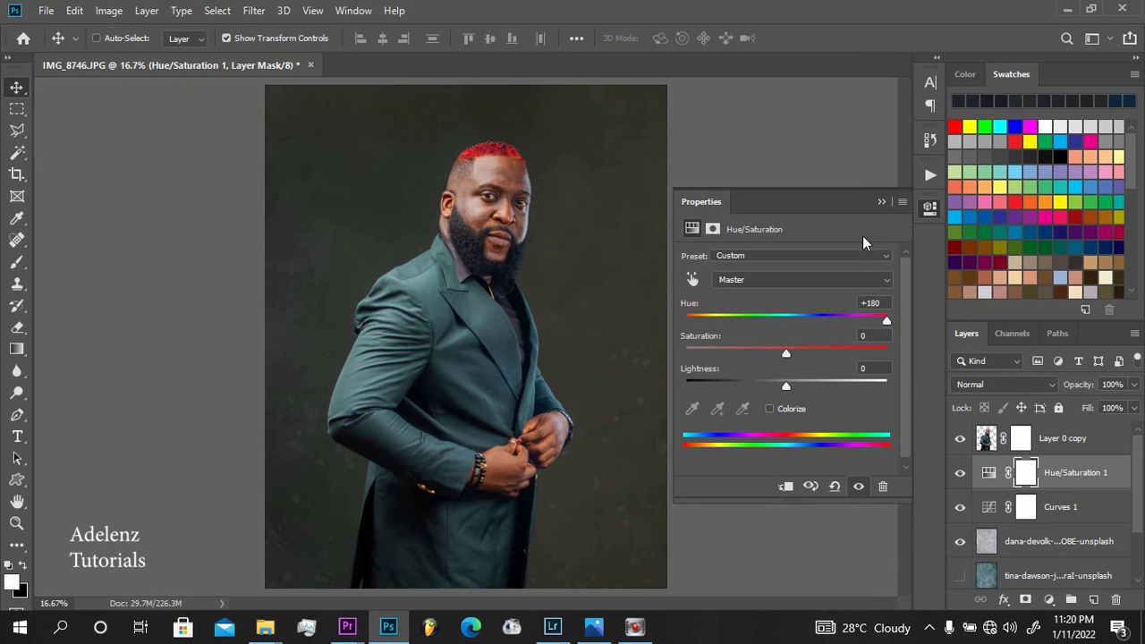
left_click(881, 203)
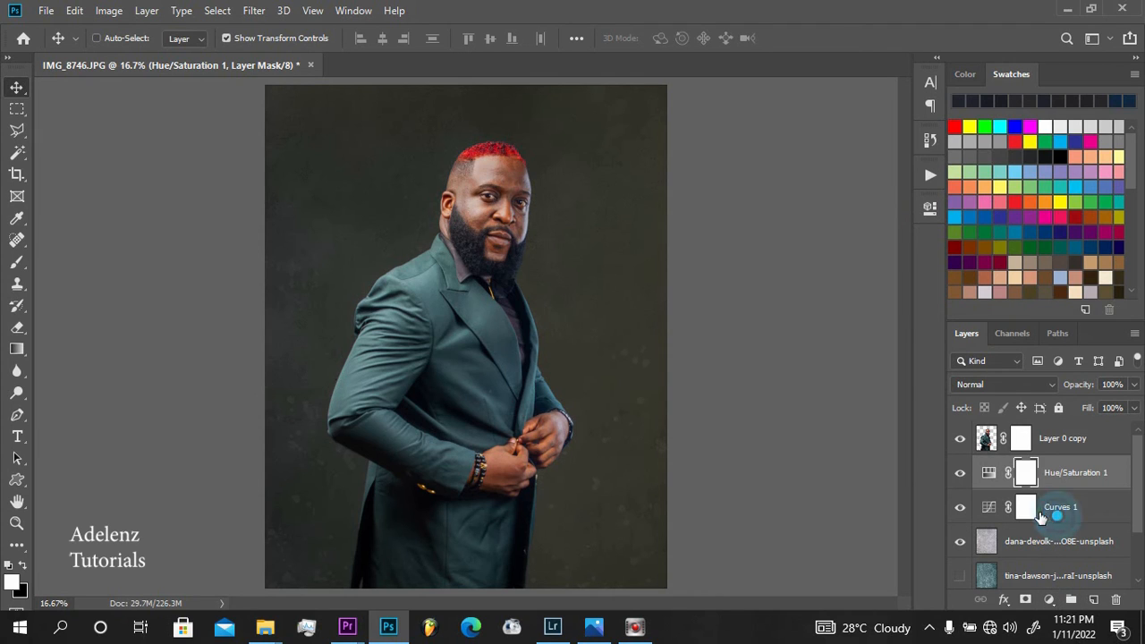
Darken the backdrop more by pulling the midpoint of the existing Curves adjustment's RGB curve further down
left_click(989, 507)
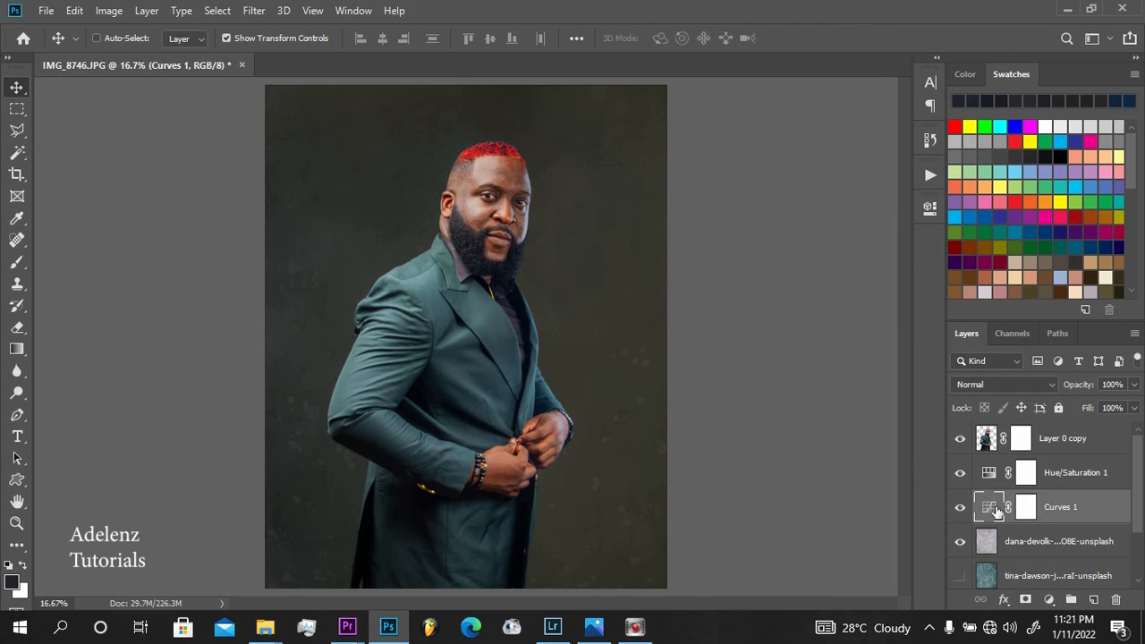
left_click(997, 507)
double_click(991, 507)
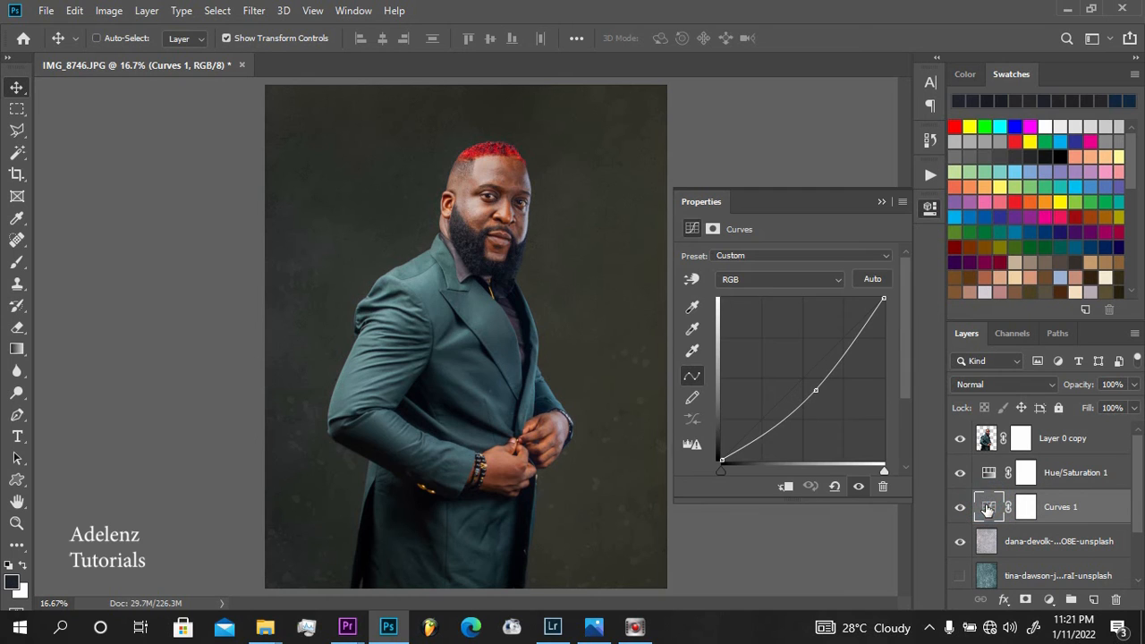
left_click_drag(819, 363, 820, 398)
left_click(880, 202)
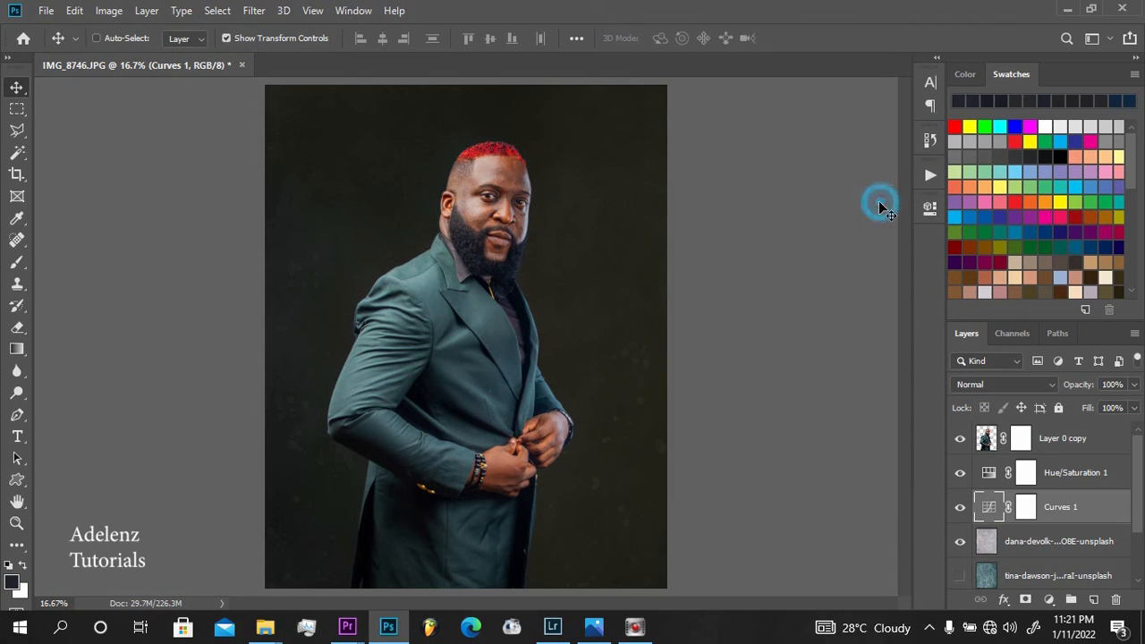
Group the Hue/Saturation adjustment, the Curves adjustment and the light grey texture layer together
key("ctrl")
left_click(1060, 473)
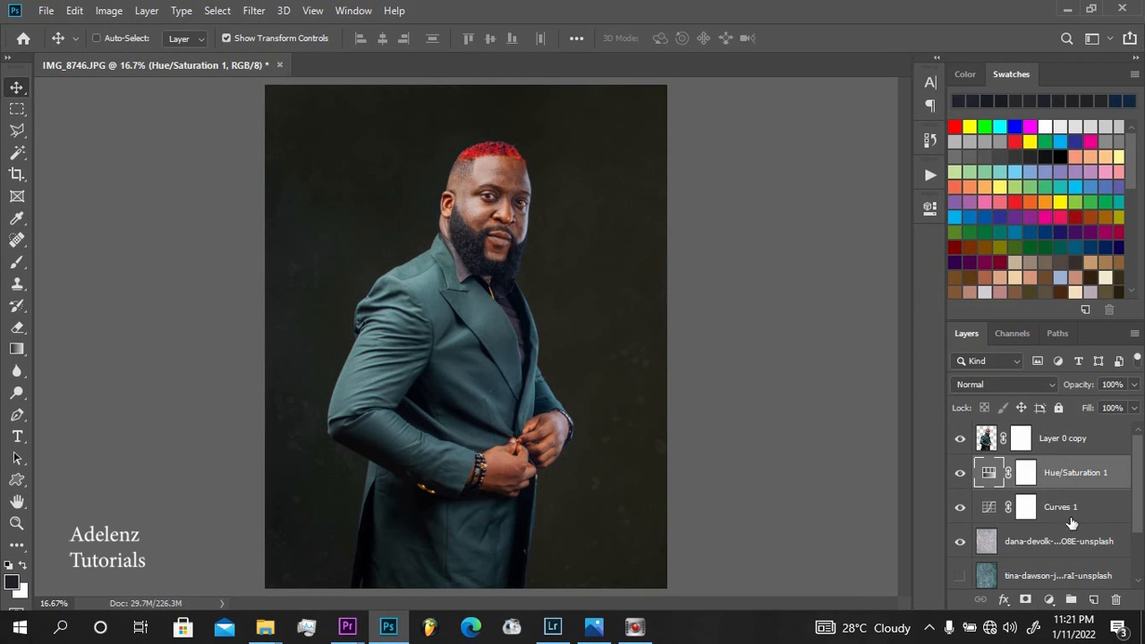
left_click(1066, 540, "shift")
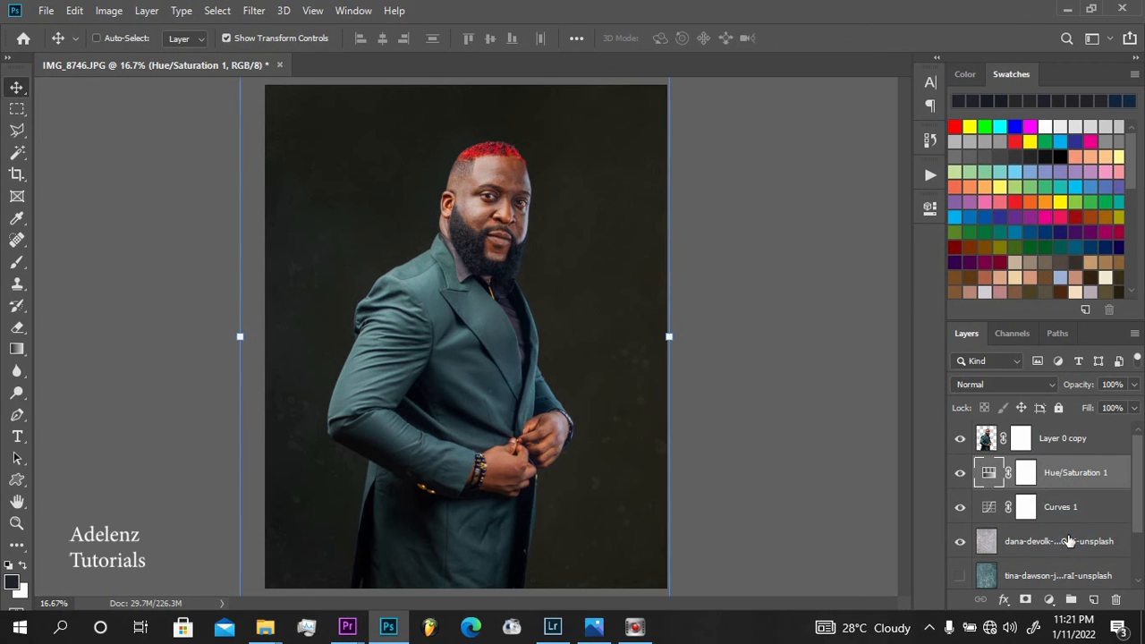
key("ctrl")
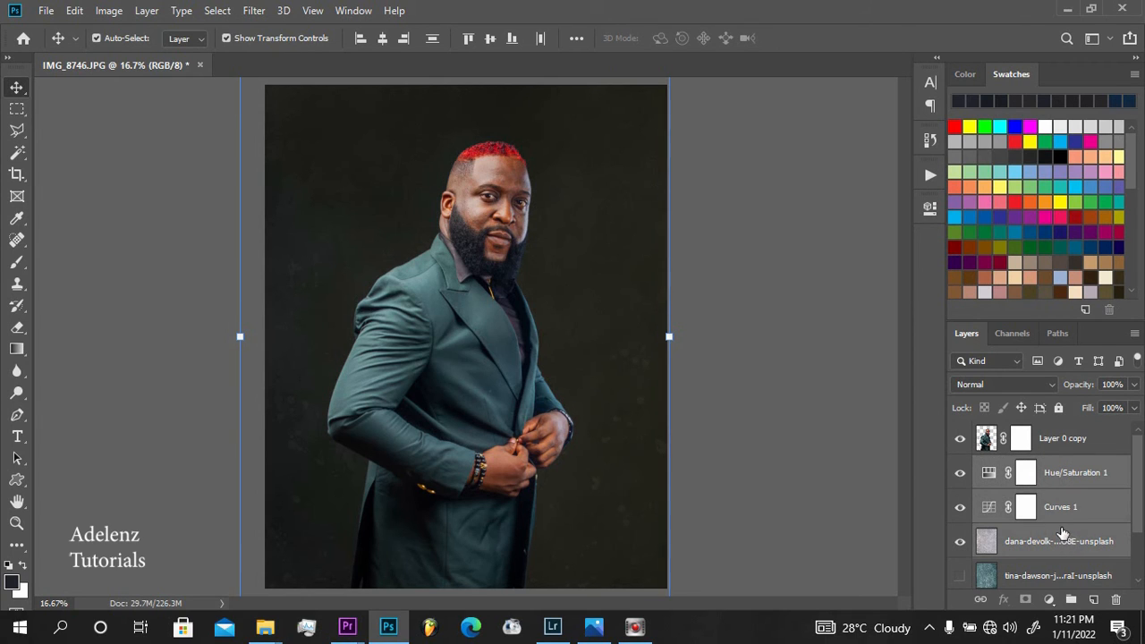
key("ctrl+g")
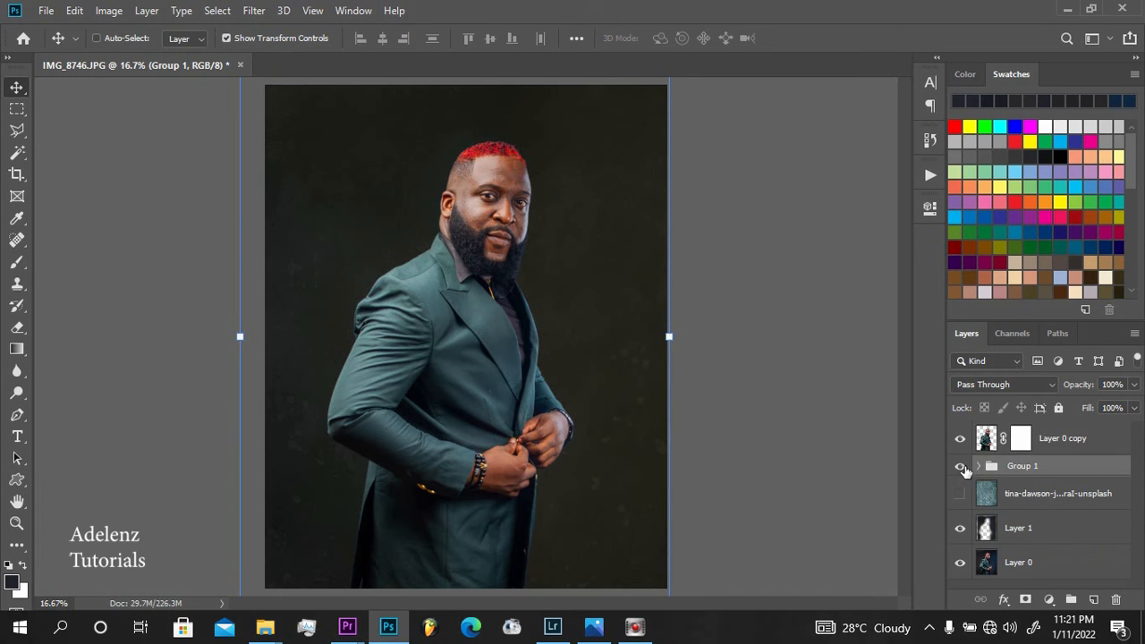
Show the teal texture layer and toggle the new group's visibility to compare the two backdrops
left_click(960, 494)
left_click(960, 466)
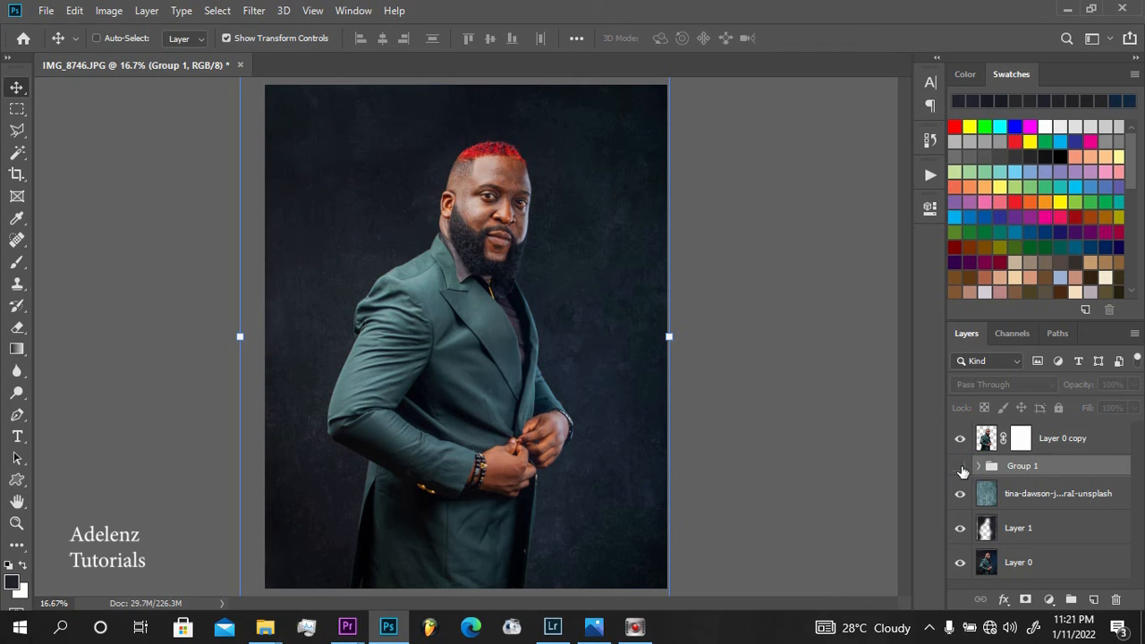
left_click(961, 469)
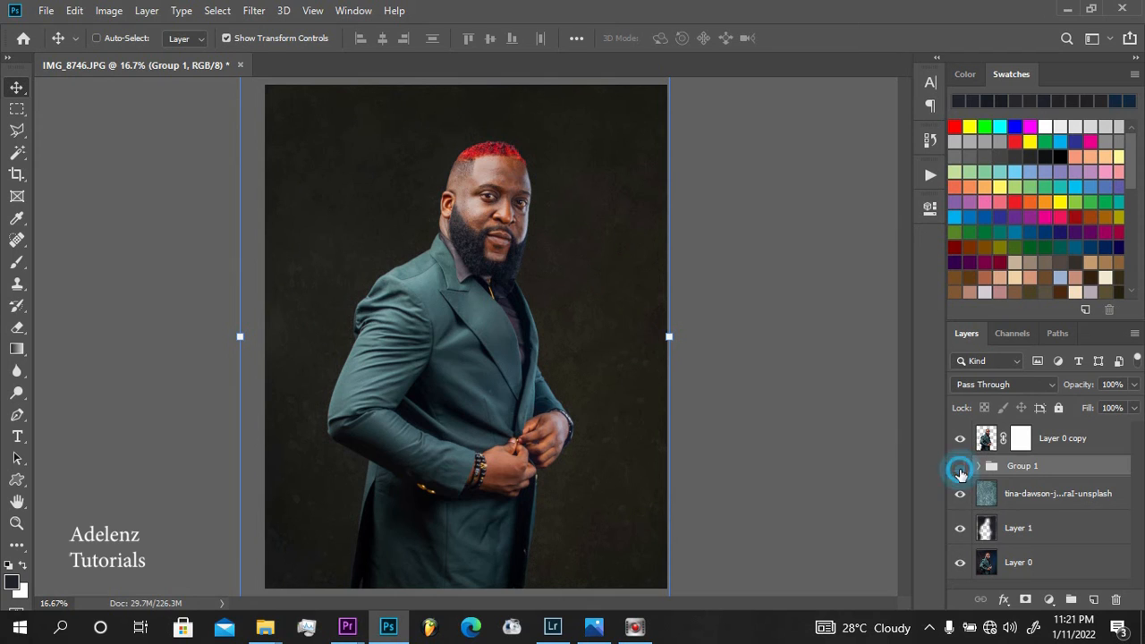
left_click(961, 469)
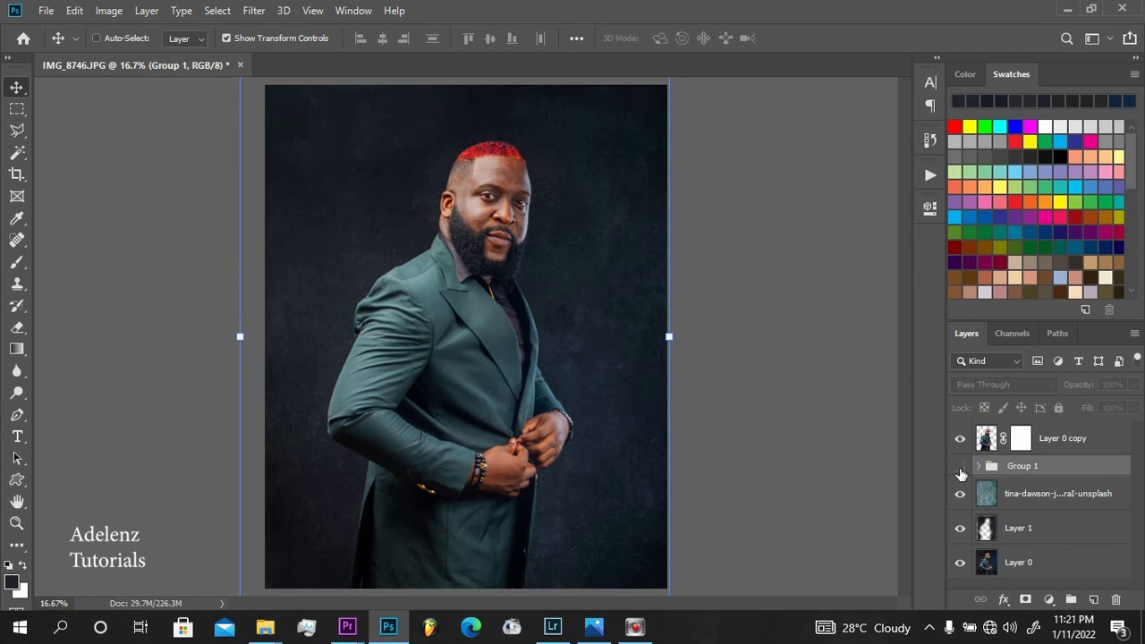
left_click(960, 469)
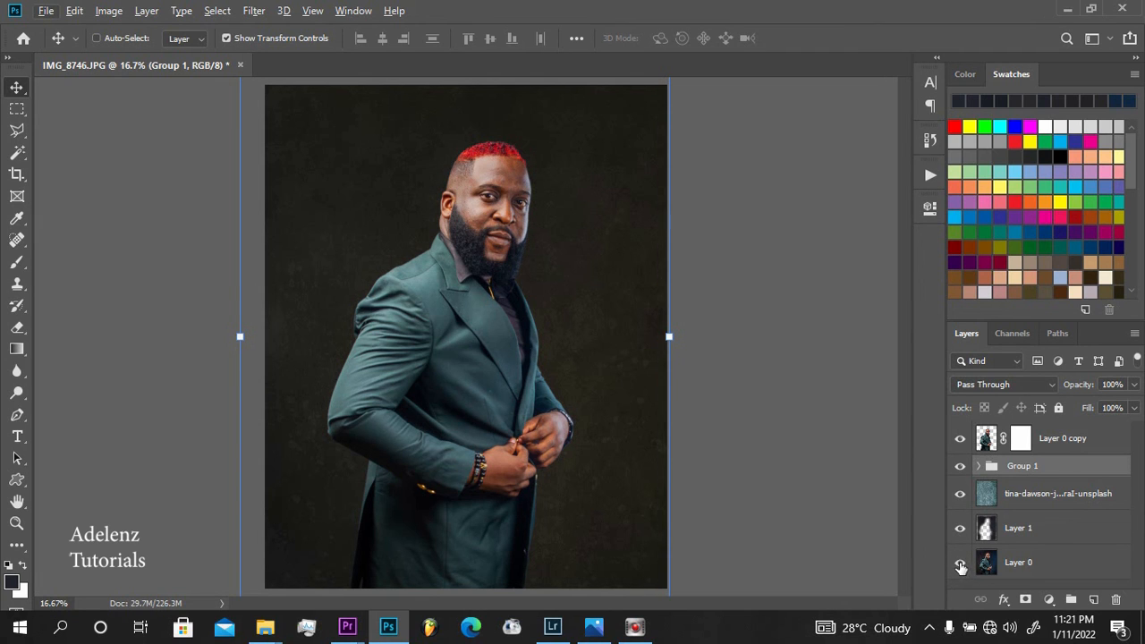
Hide every layer above the original photo to view it alone, and select the original photo layer
left_click(958, 447)
left_click_drag(959, 454, 960, 536)
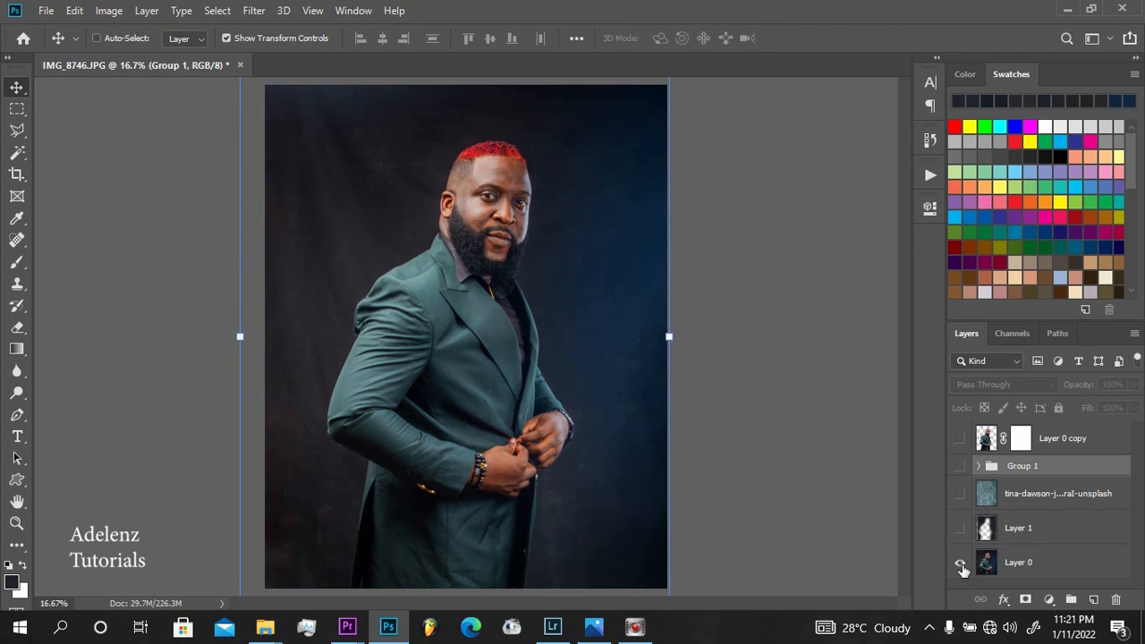
left_click(1016, 565)
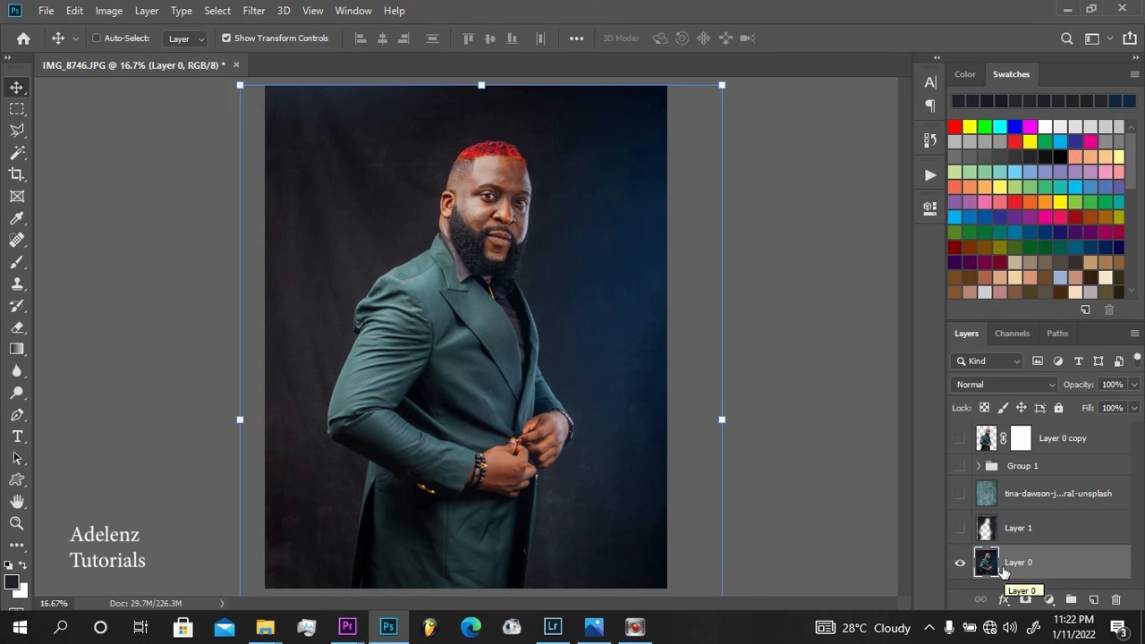
Compare the editing stages by restoring the painted backdrop, the cut-out man, the teal texture and the adjustment group to view
left_click(959, 528)
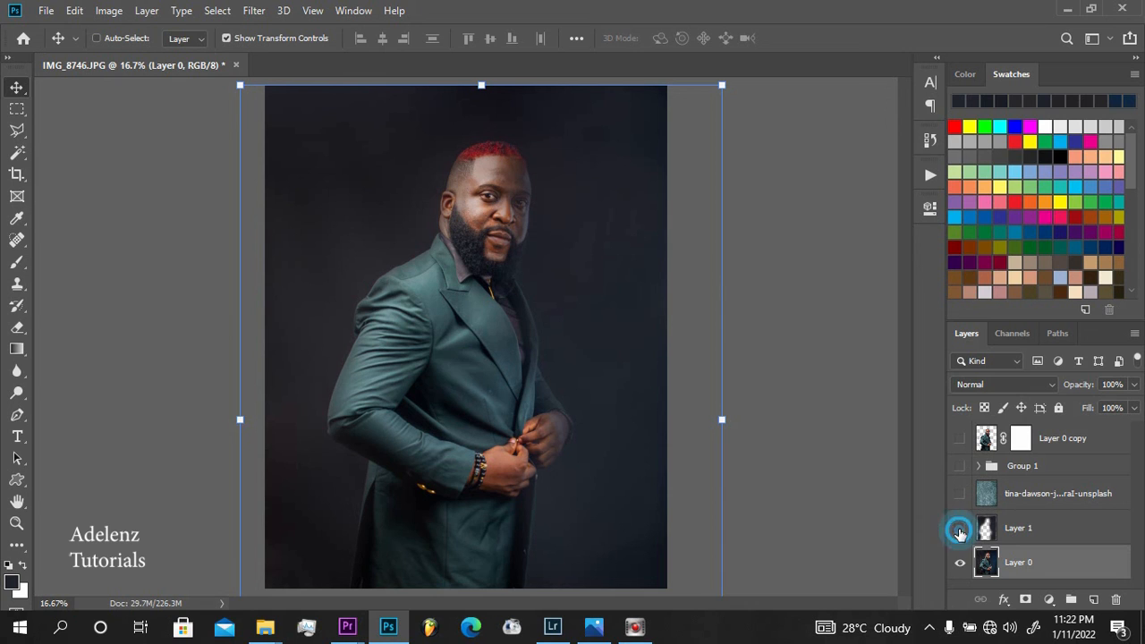
left_click(959, 527)
left_click(962, 440)
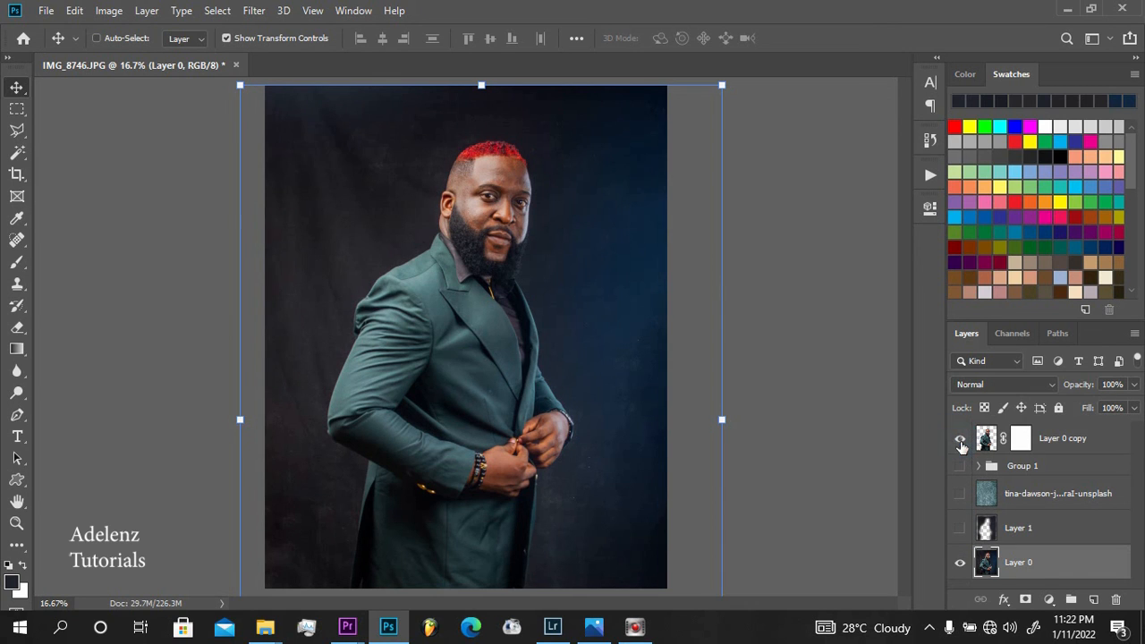
left_click(960, 527)
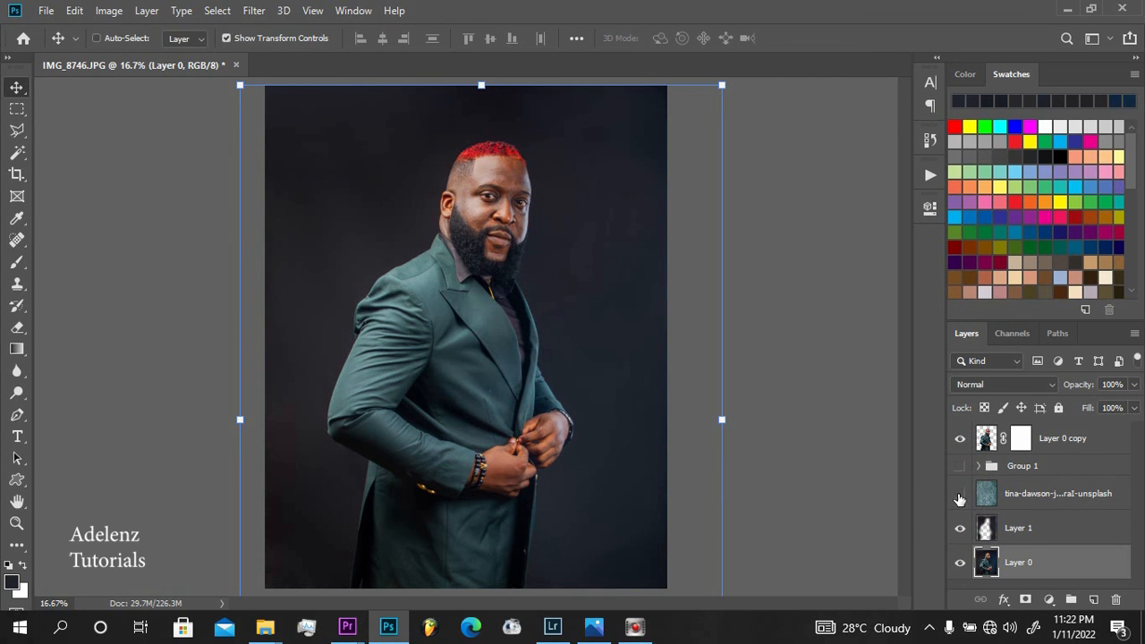
left_click(960, 497)
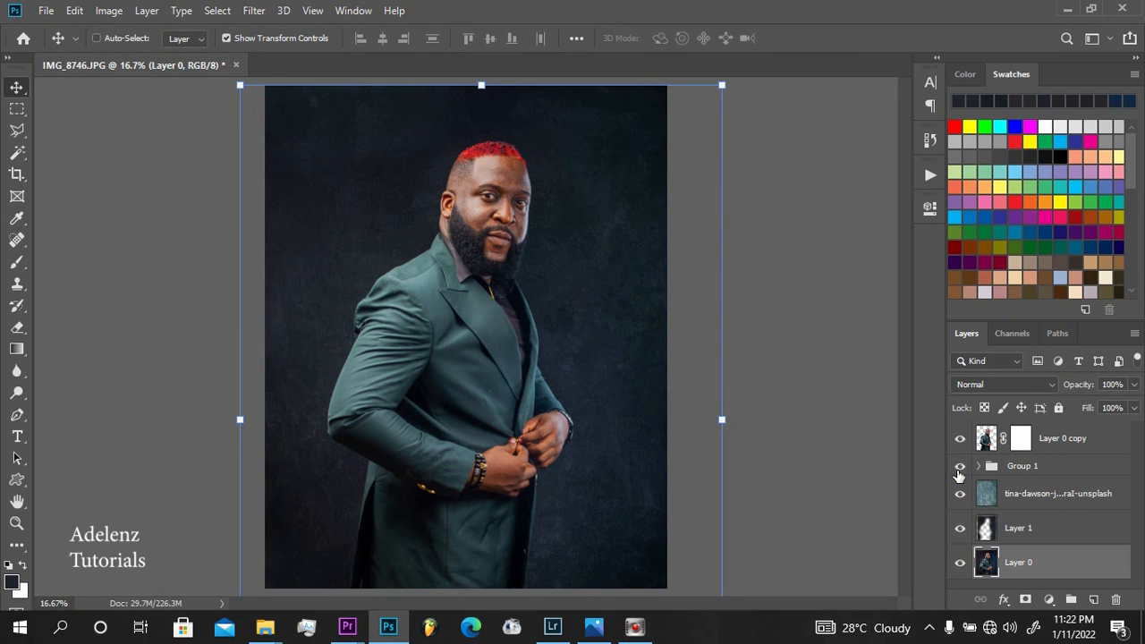
left_click(960, 466)
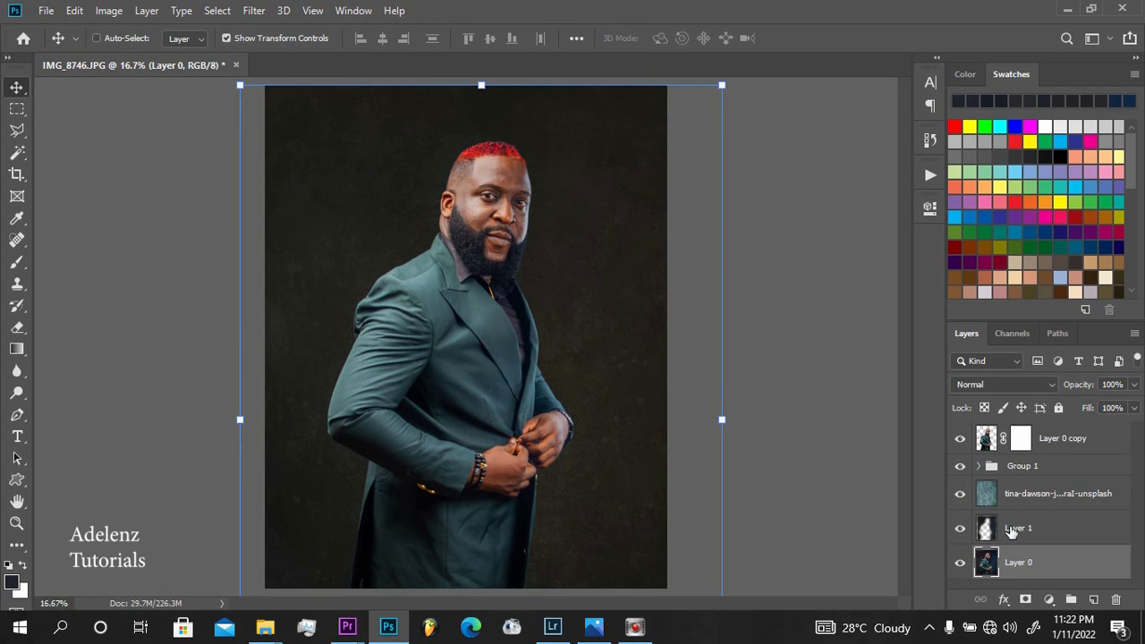